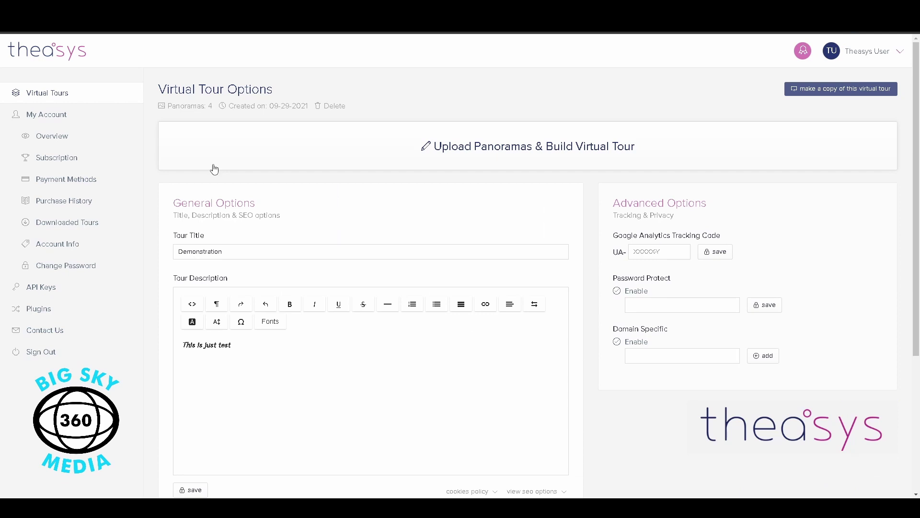
- Open the boutique tour's 360° preview, with its hotspots clustered beneath the 3D 'Hello' text
click(529, 148)
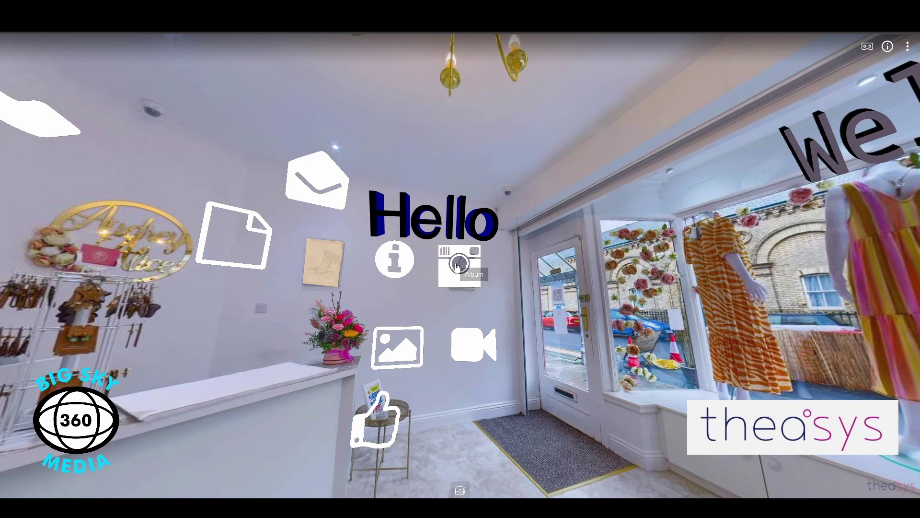
click(458, 267)
click(909, 267)
click(908, 267)
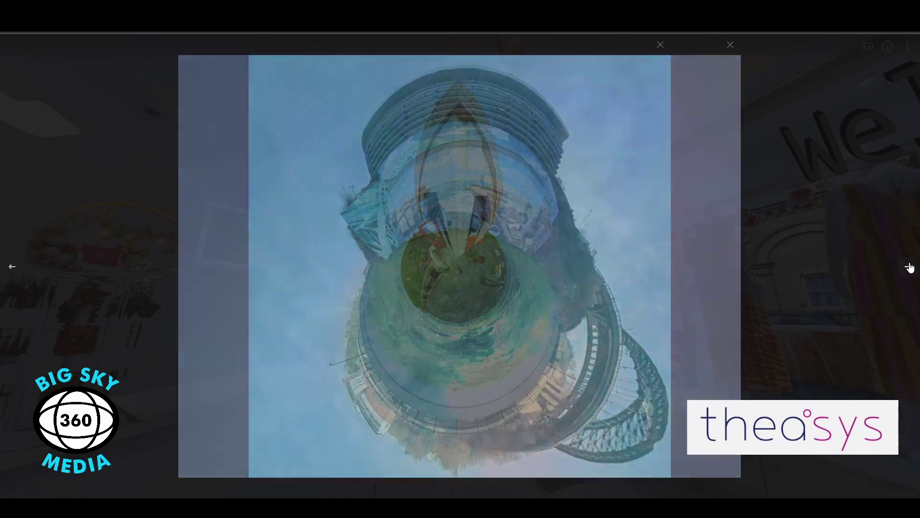
click(730, 45)
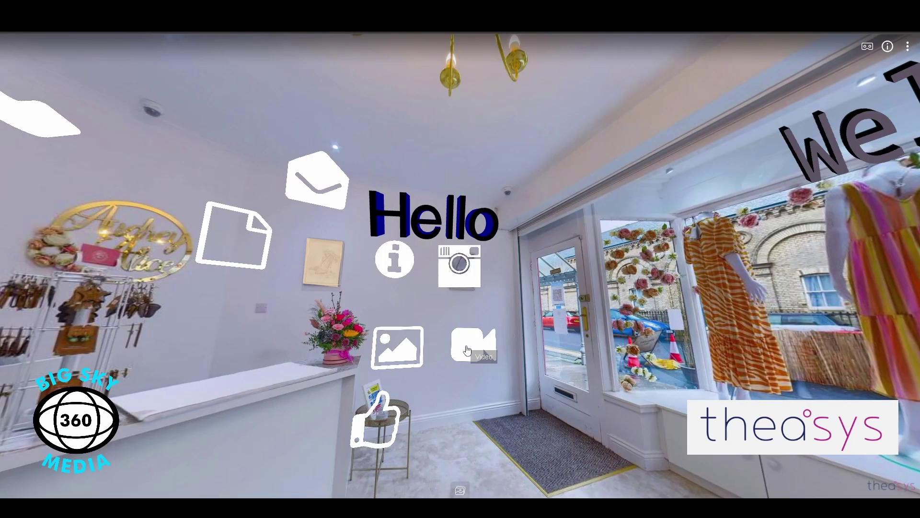
click(467, 350)
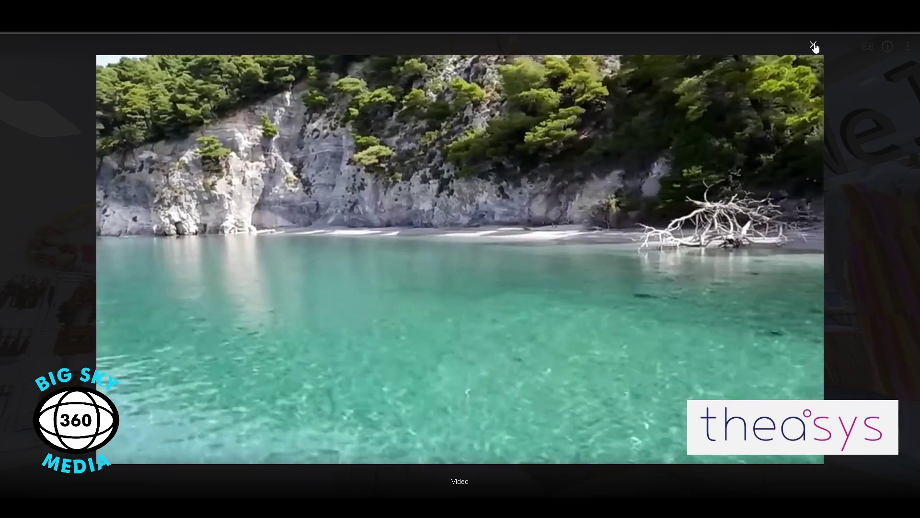
click(814, 44)
click(396, 264)
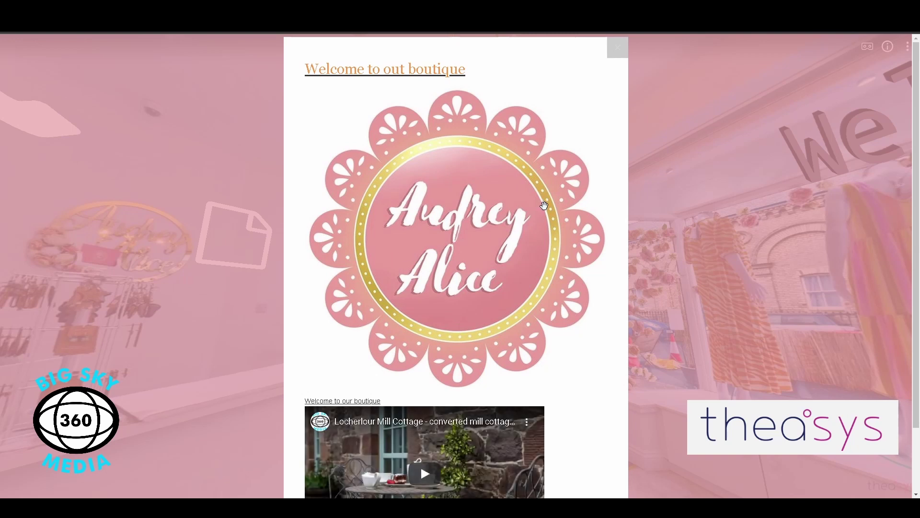
click(385, 72)
scroll(462, 224, down, 2)
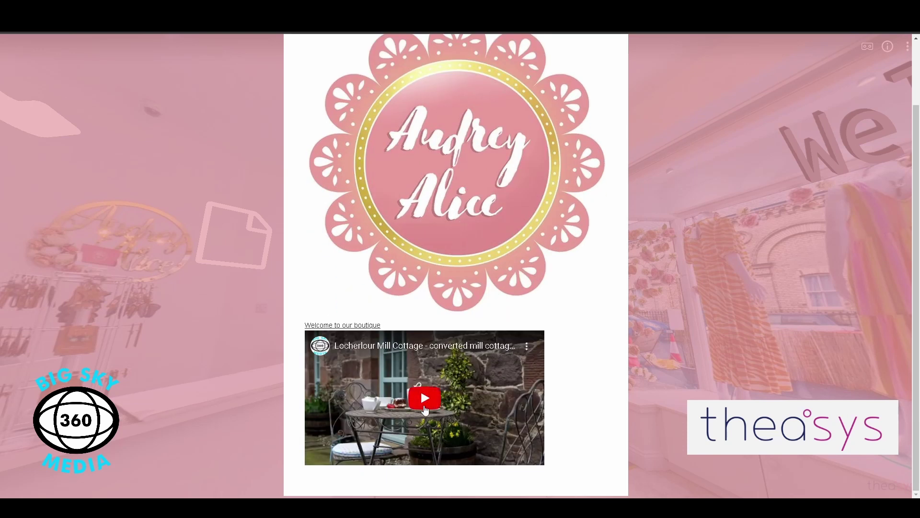
click(424, 397)
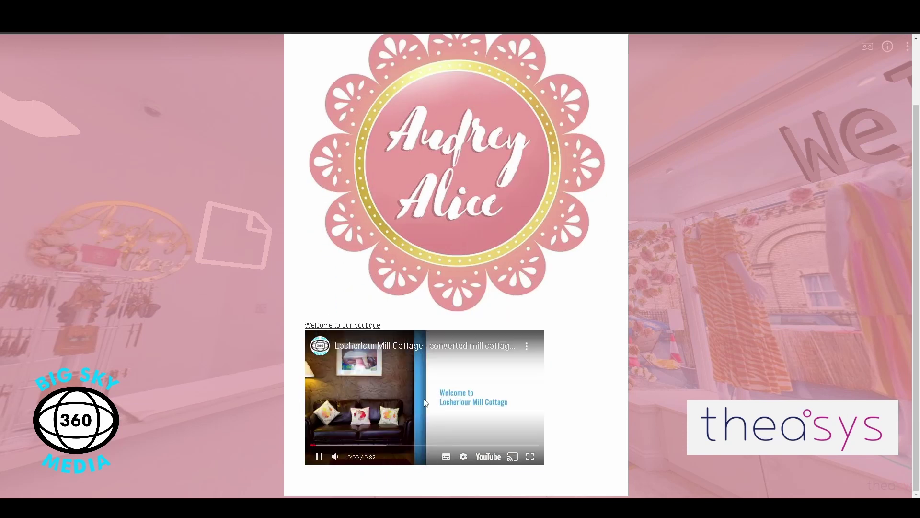
scroll(569, 150, up, 2)
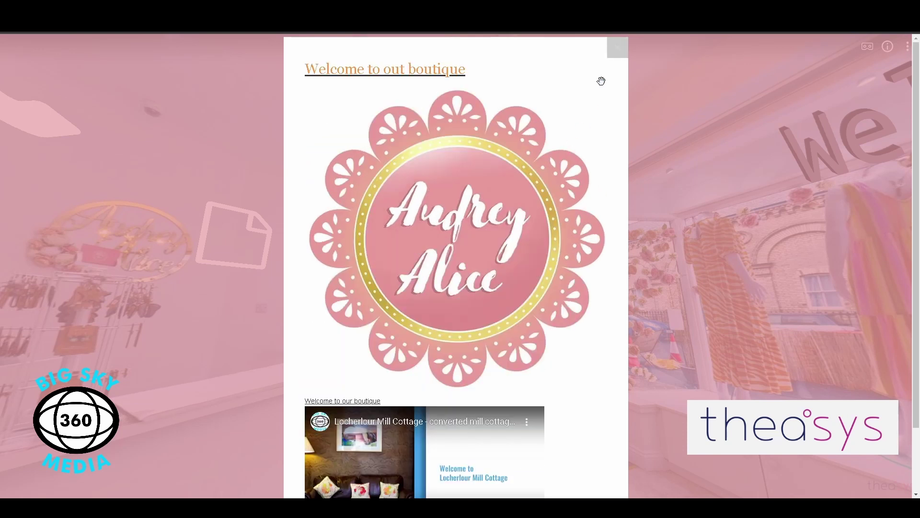
click(601, 79)
click(400, 344)
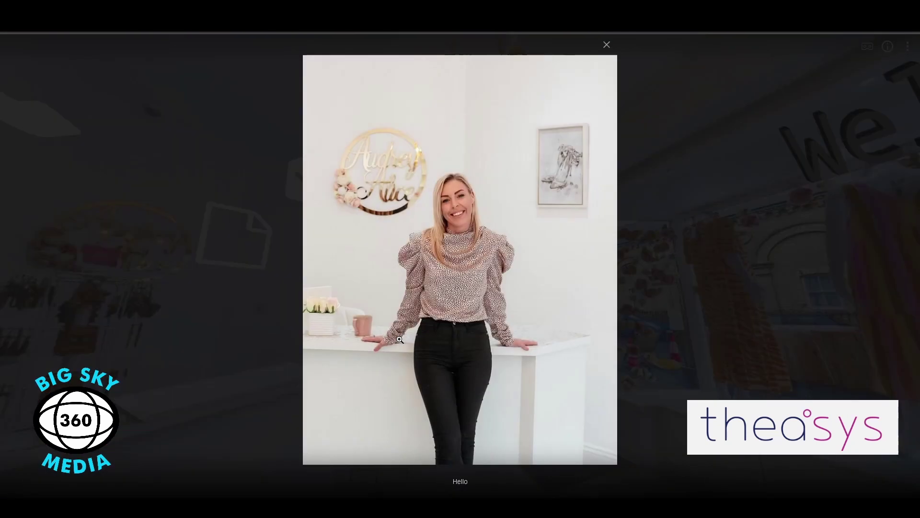
click(607, 44)
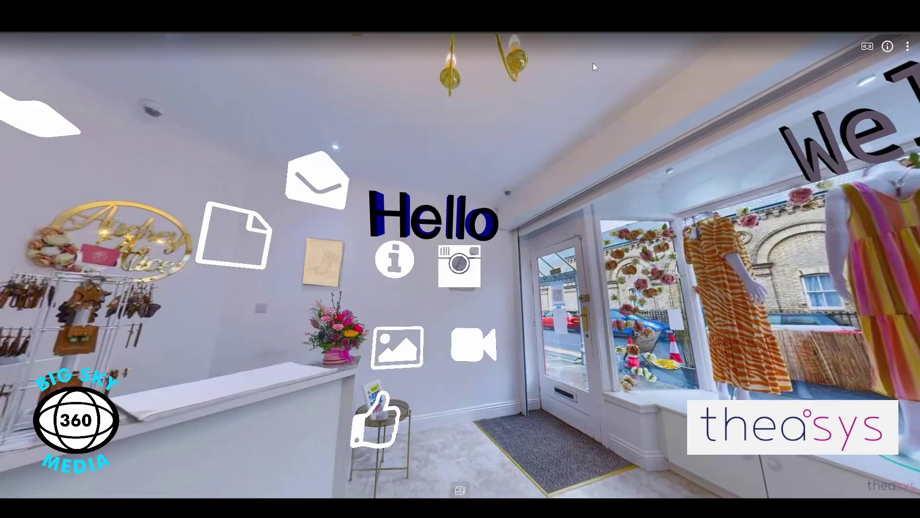
drag(554, 372, 541, 413)
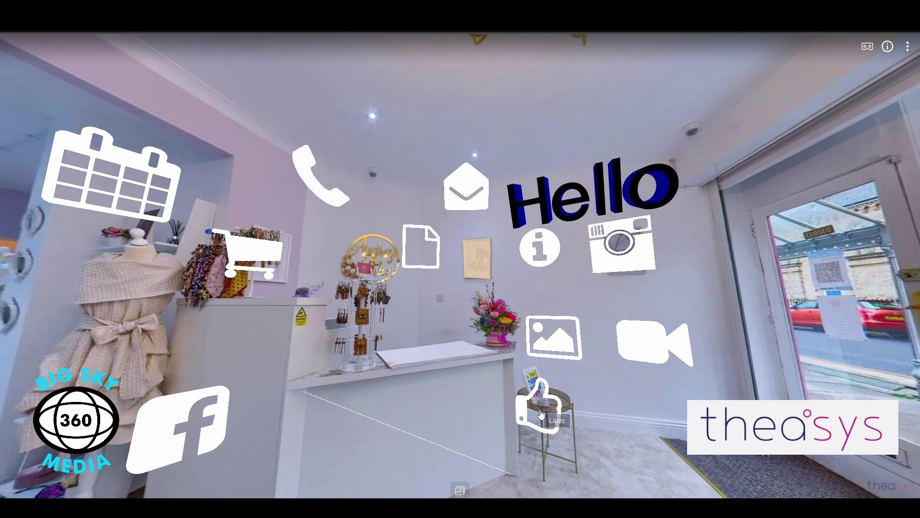
- Try the Likes, quote-email and price list PDF hotspots, closing the PDF afterwards
click(540, 413)
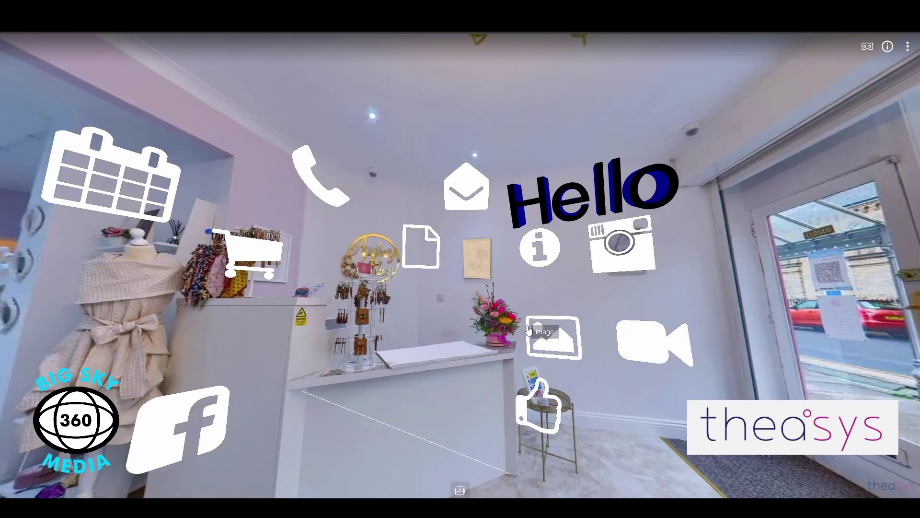
click(468, 191)
click(449, 215)
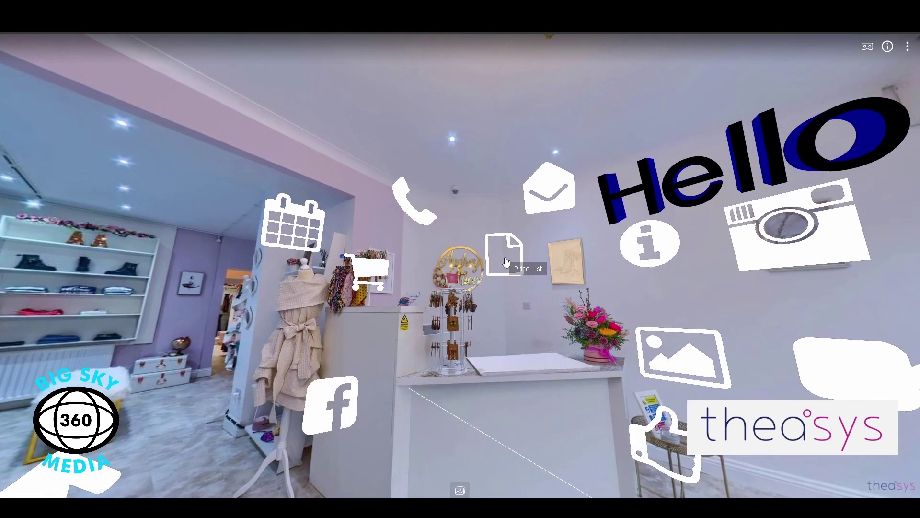
click(505, 257)
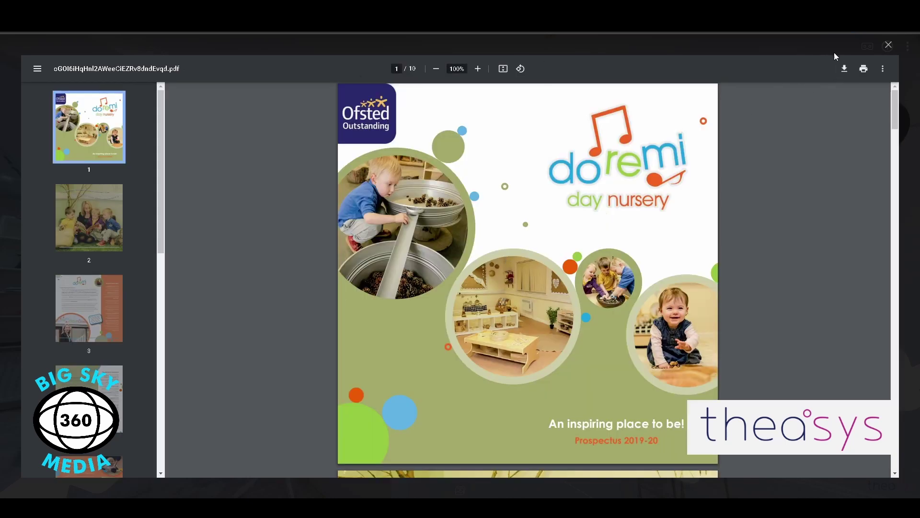
click(889, 44)
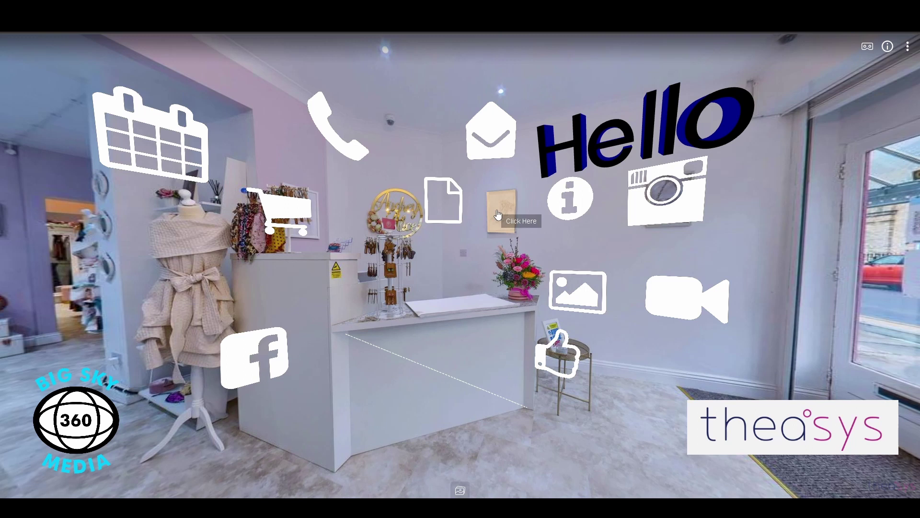
- View and close the flowers image, then turn to the clothing room and trigger Call Us
click(498, 215)
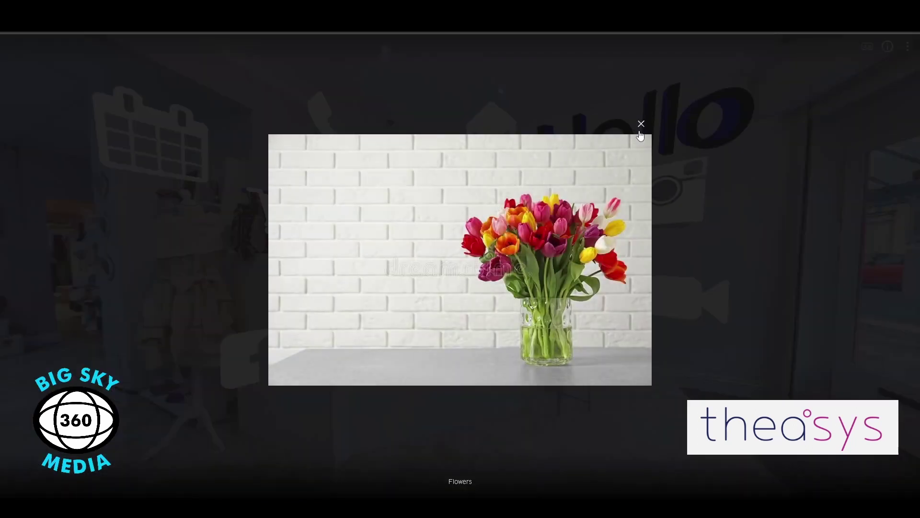
click(641, 124)
drag(441, 330, 530, 349)
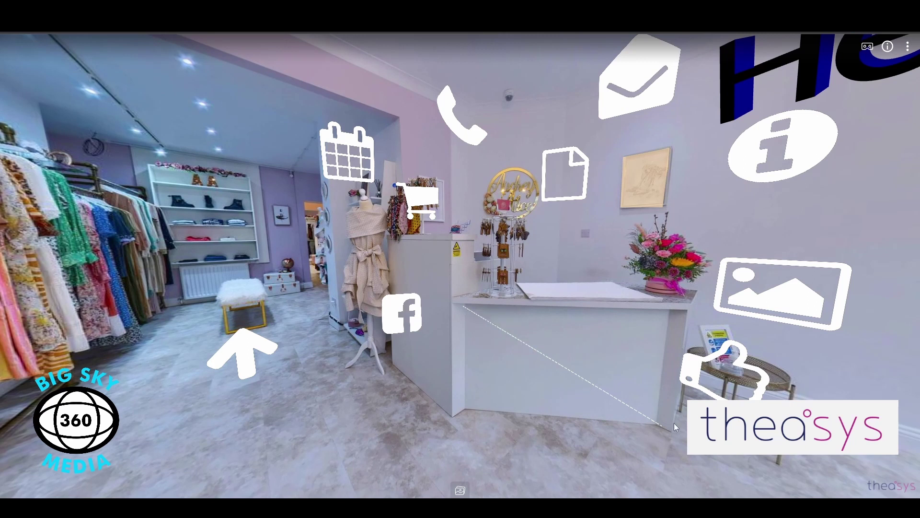
drag(598, 392, 665, 432)
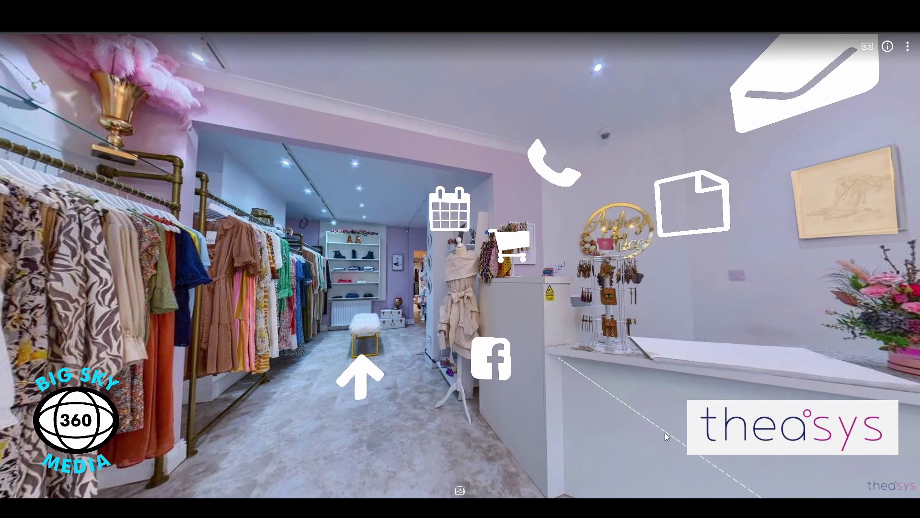
click(553, 175)
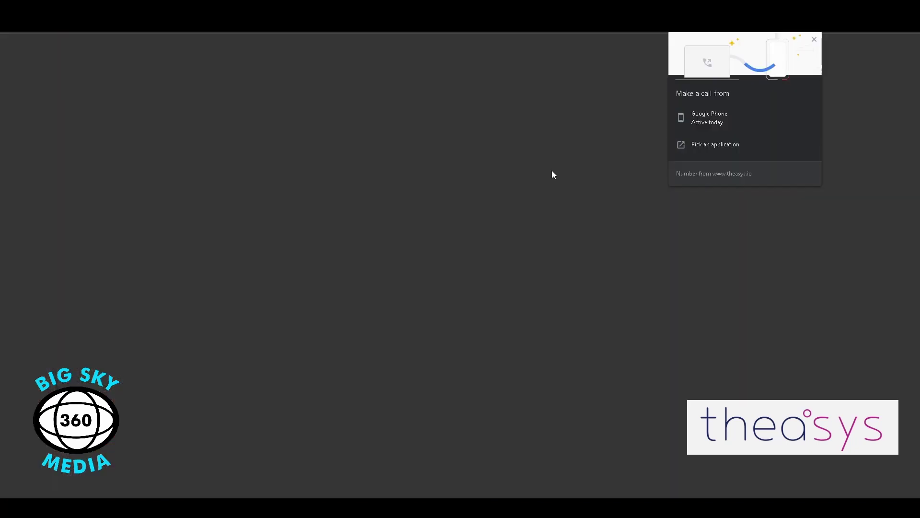
- Dismiss the call prompt and check the Buy hotspot's skirt popup and full product page
click(815, 40)
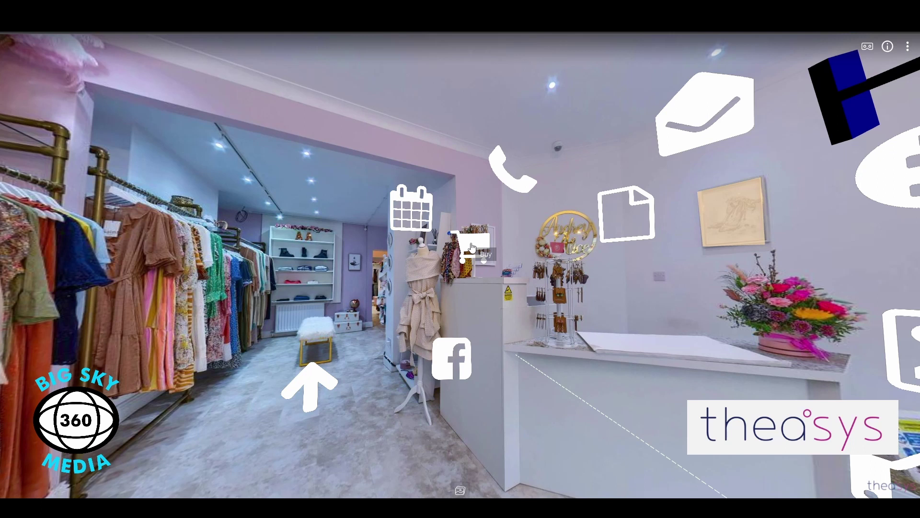
click(472, 247)
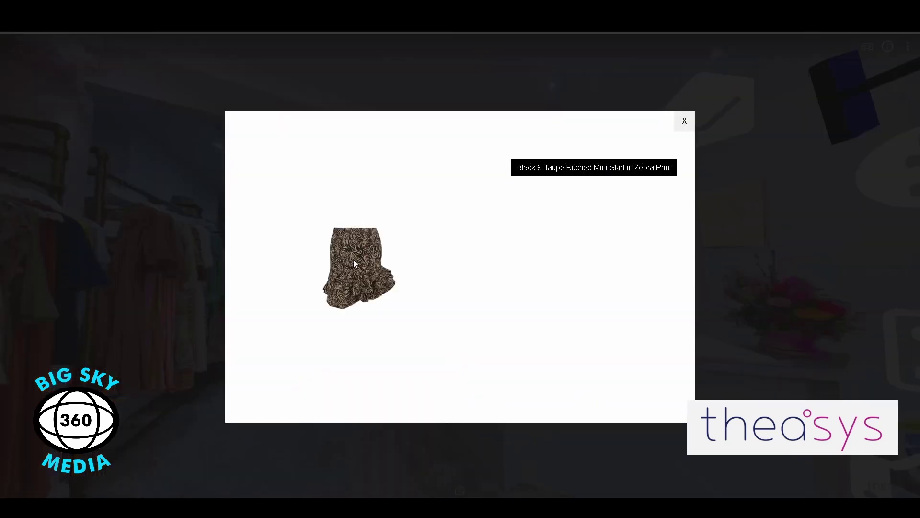
click(354, 264)
click(472, 247)
click(603, 167)
click(517, 208)
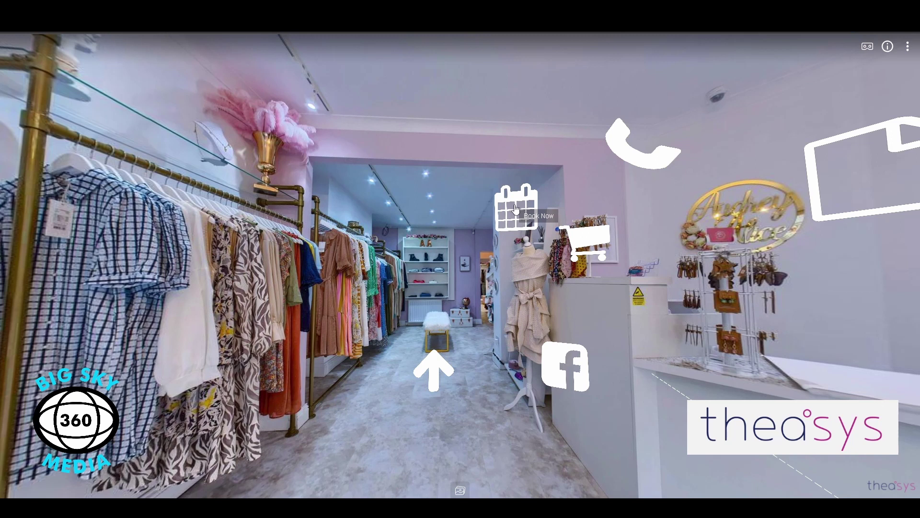
- Check and close the Book Now appointment calendar, then turn the view back to reception
click(517, 209)
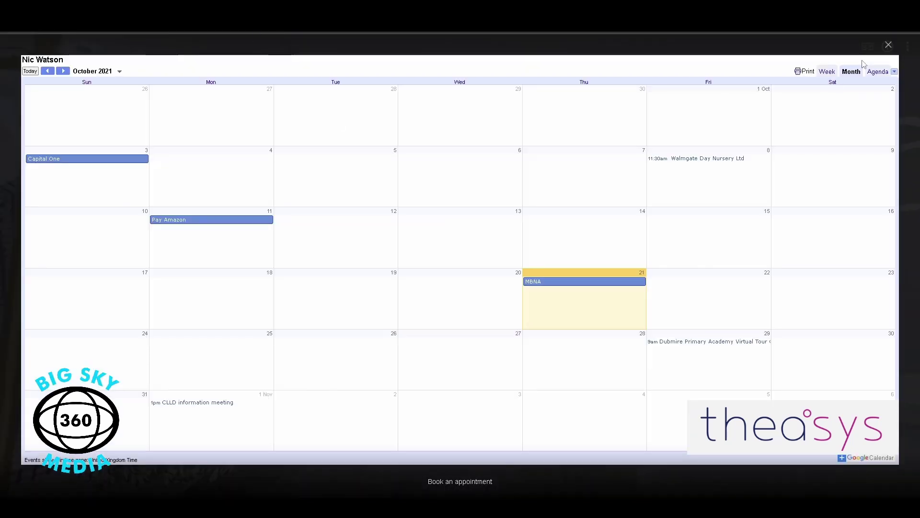
click(889, 44)
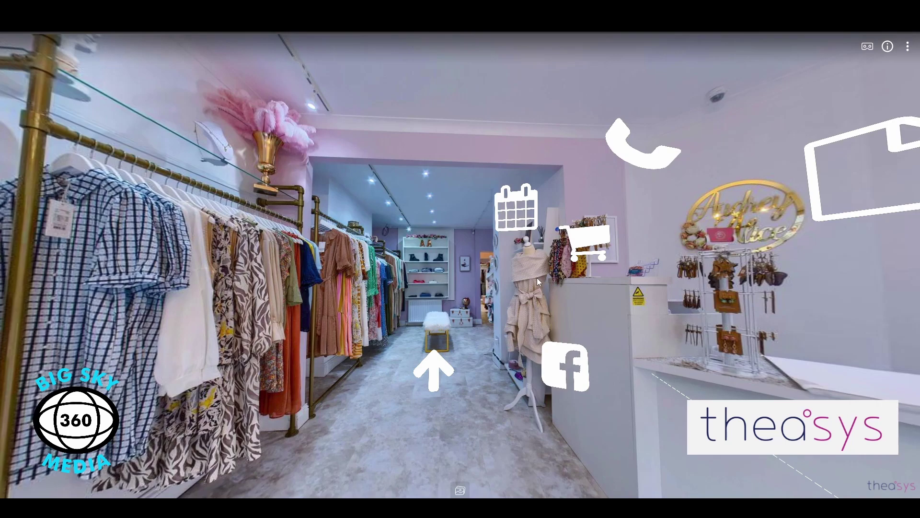
drag(524, 283, 414, 303)
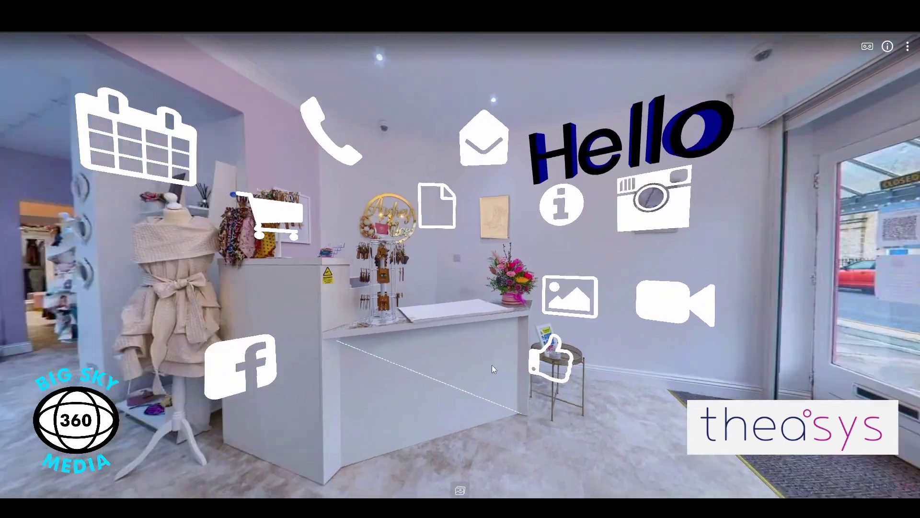
drag(492, 369, 522, 367)
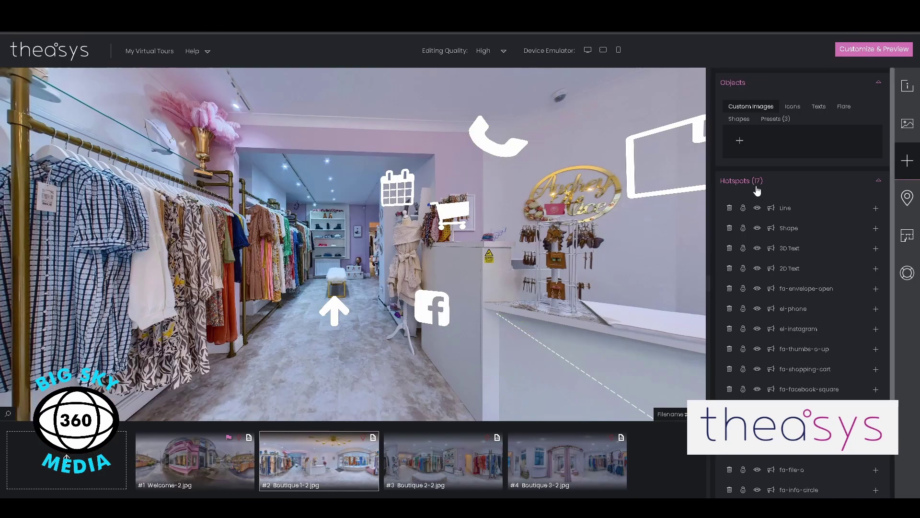
- Rotate to the shop entrance and inspect the Welcome text hotspot's action choices without changing them
click(878, 183)
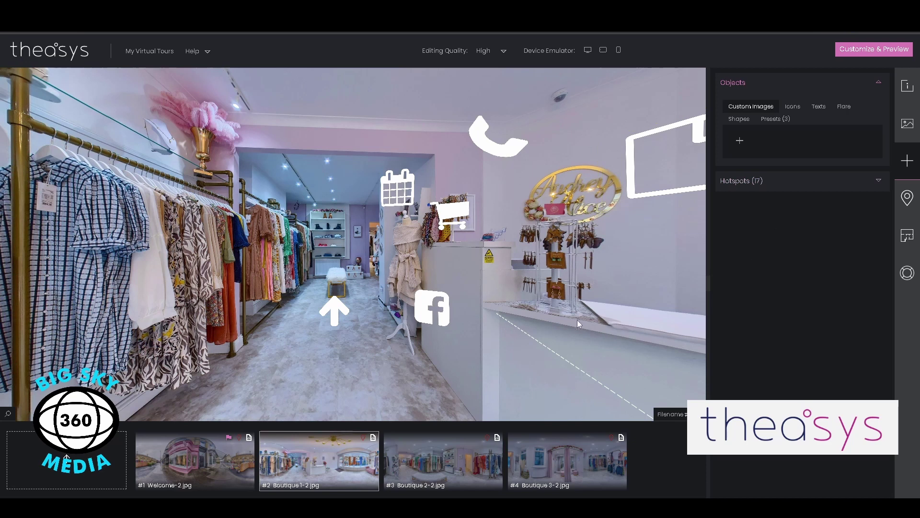
drag(582, 317, 286, 327)
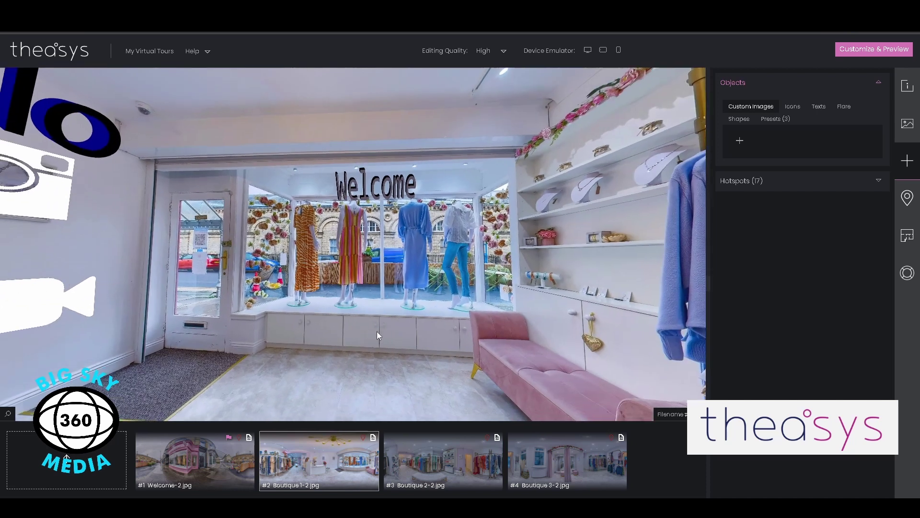
click(379, 189)
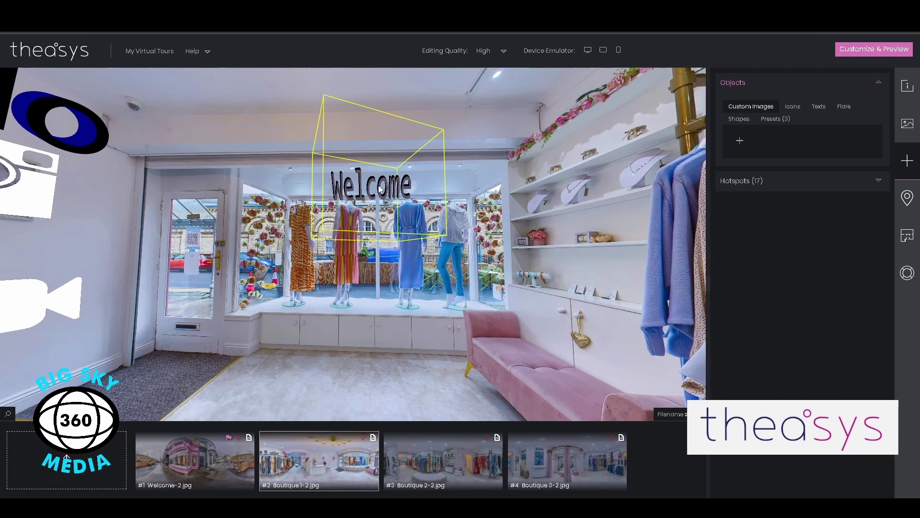
double_click(379, 189)
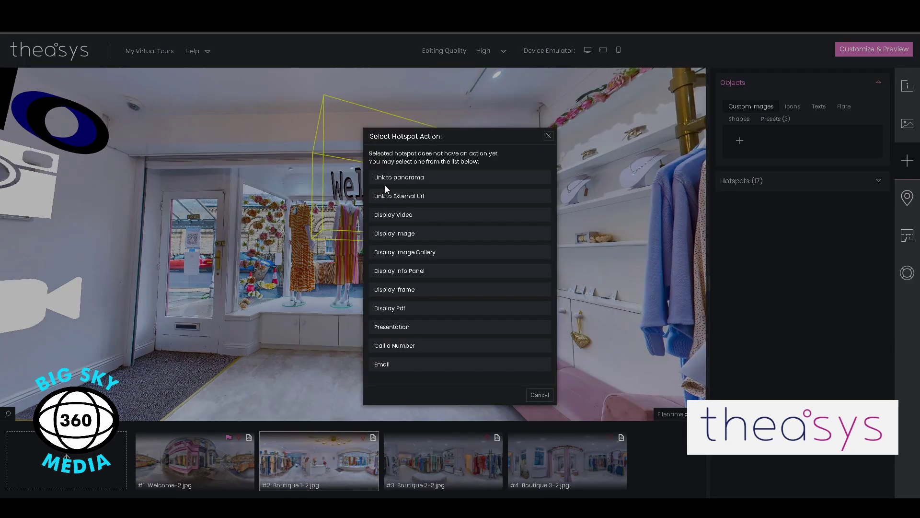
click(548, 136)
- Drag a new 2D Text hotspot from Texts onto the panorama below the window display
click(879, 181)
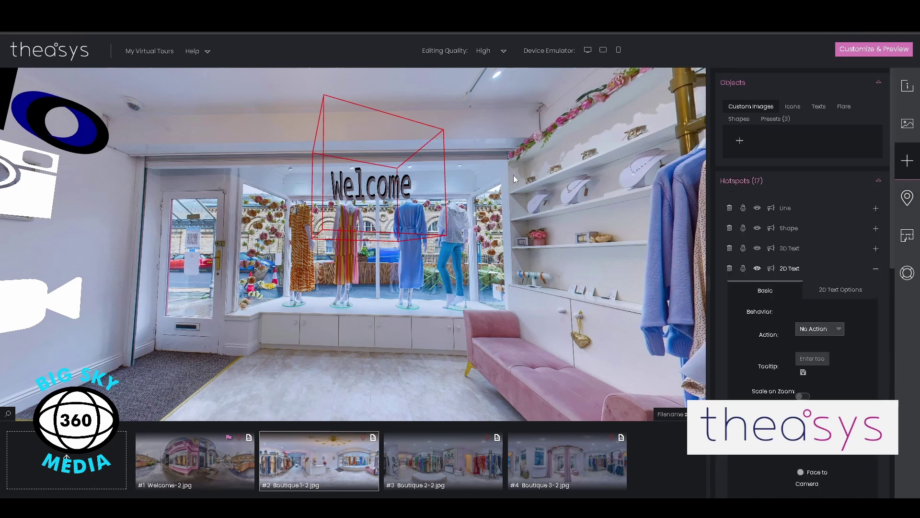
click(876, 269)
click(414, 220)
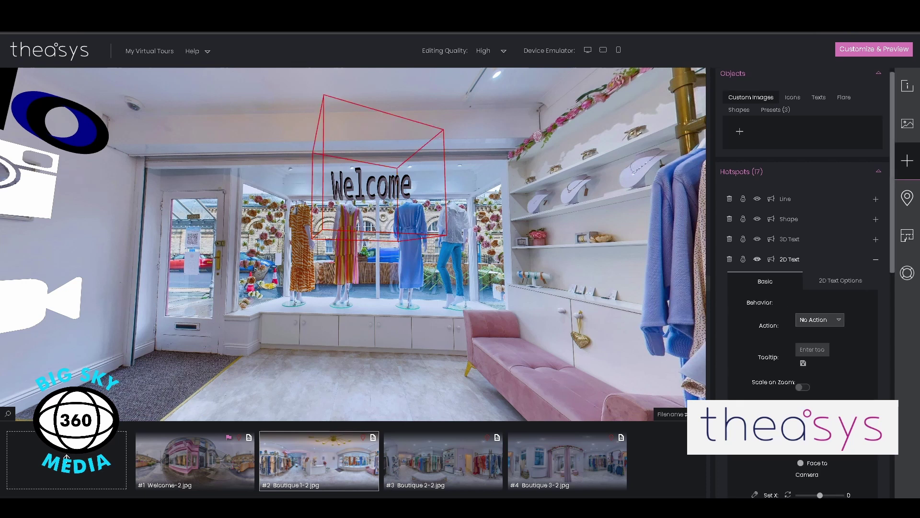
click(816, 98)
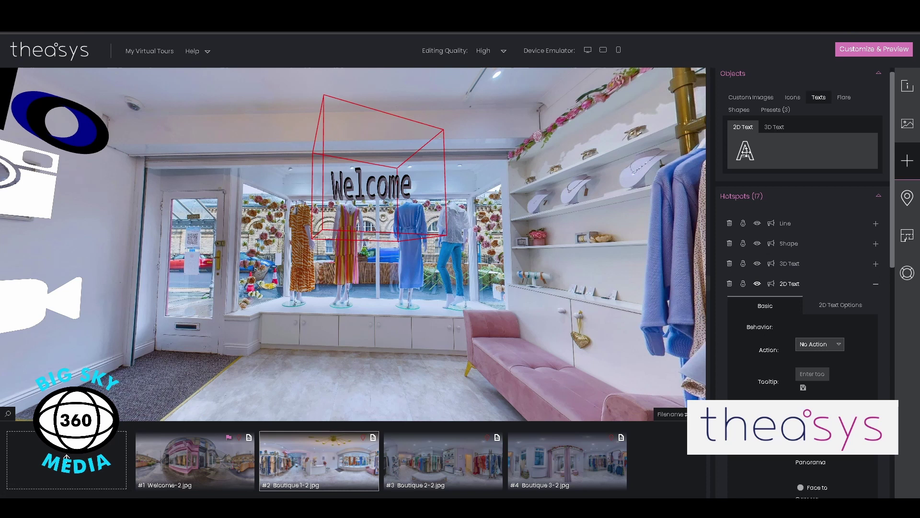
drag(745, 153, 346, 297)
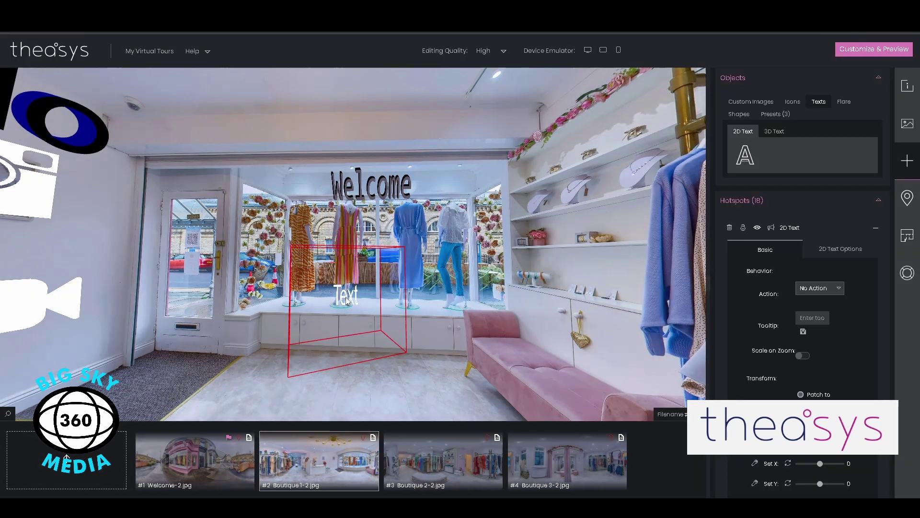
- Delete the new Text hotspot, then review the 2D Text hotspot's No Action setting and empty tooltip
click(729, 229)
click(462, 295)
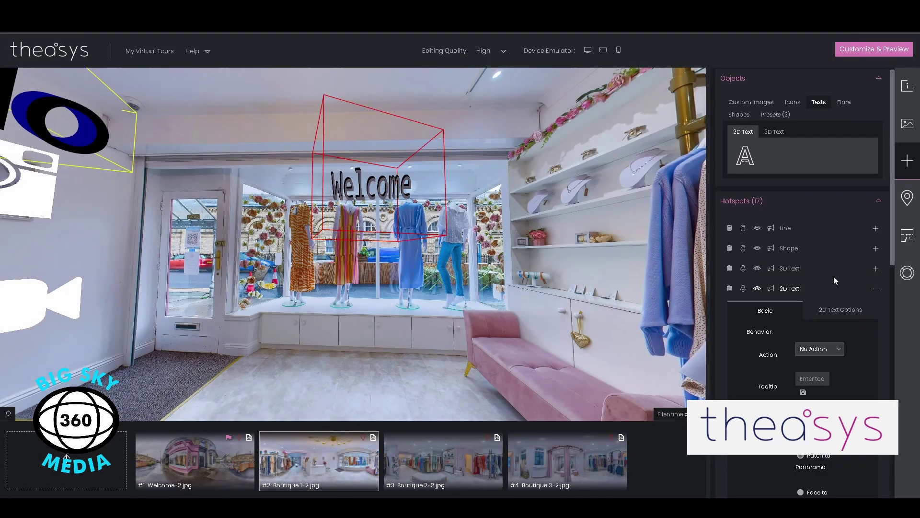
scroll(836, 273, down, 1)
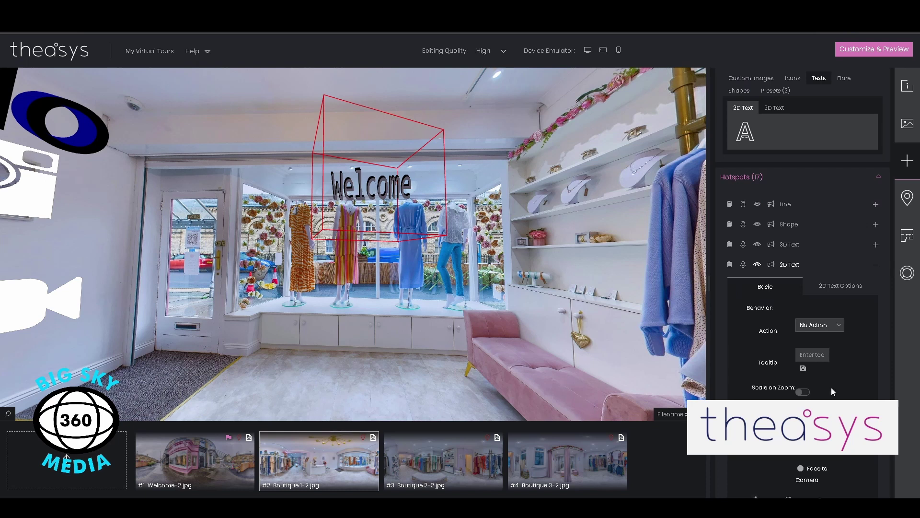
click(833, 326)
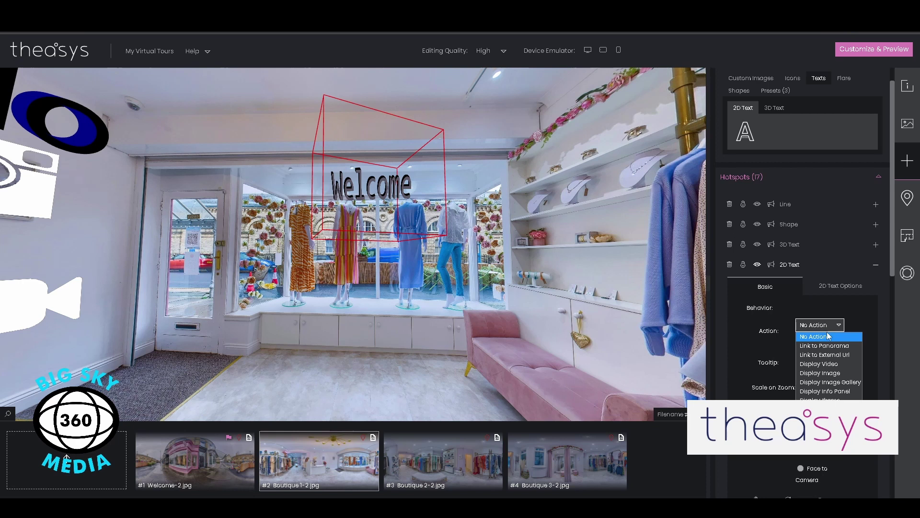
click(860, 309)
click(811, 352)
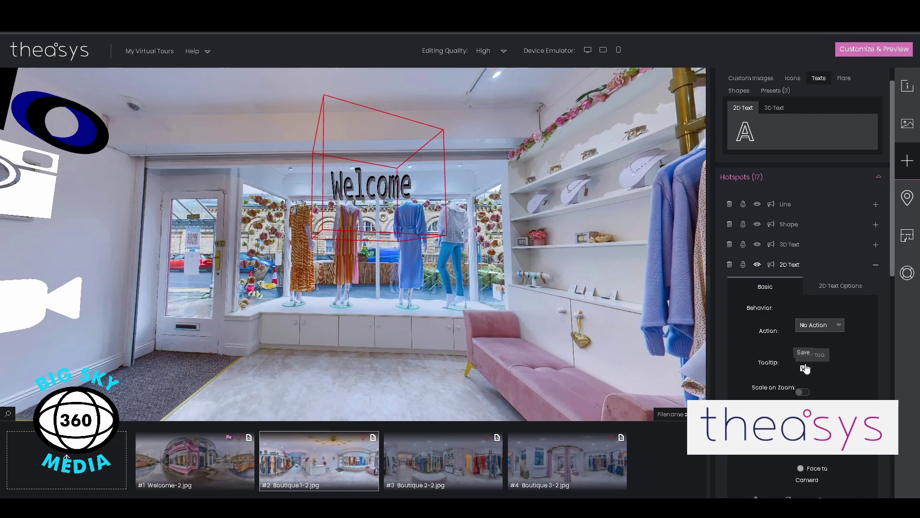
scroll(813, 260, up, 1)
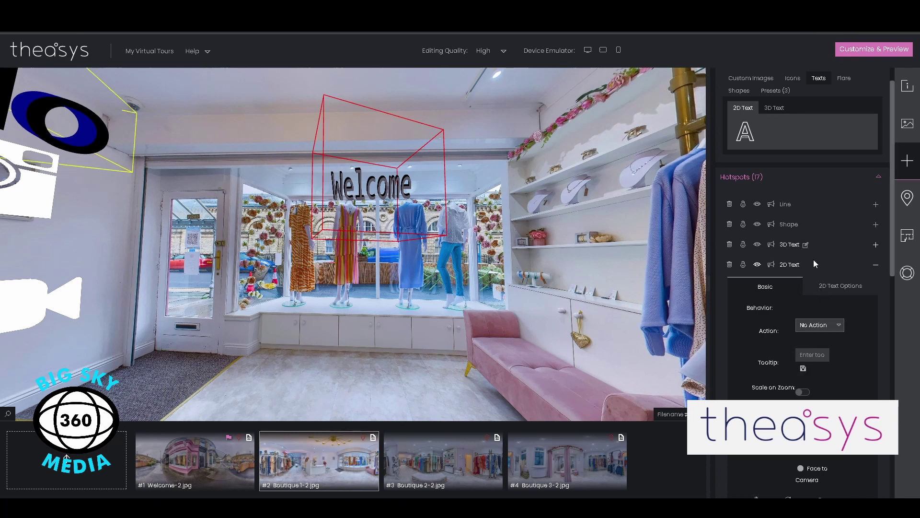
- Set the Welcome text colour to #eddeff
click(841, 289)
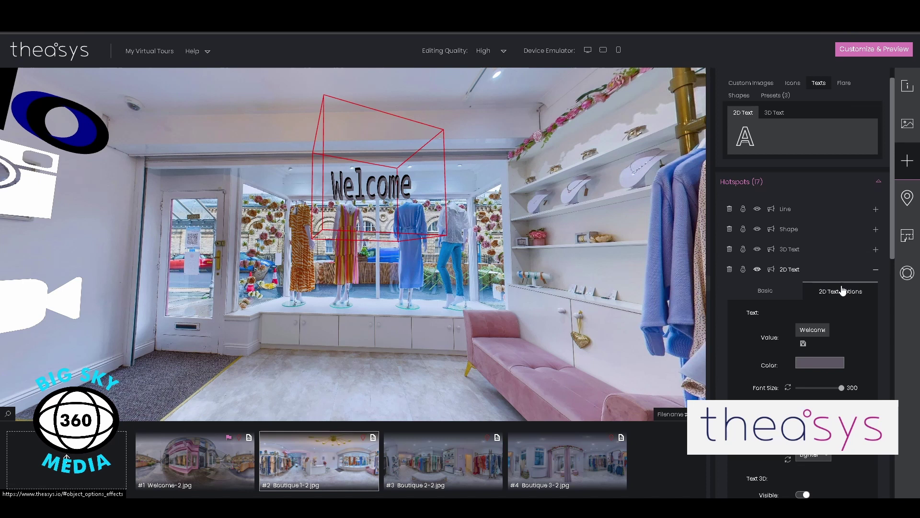
click(811, 330)
scroll(838, 335, down, 1)
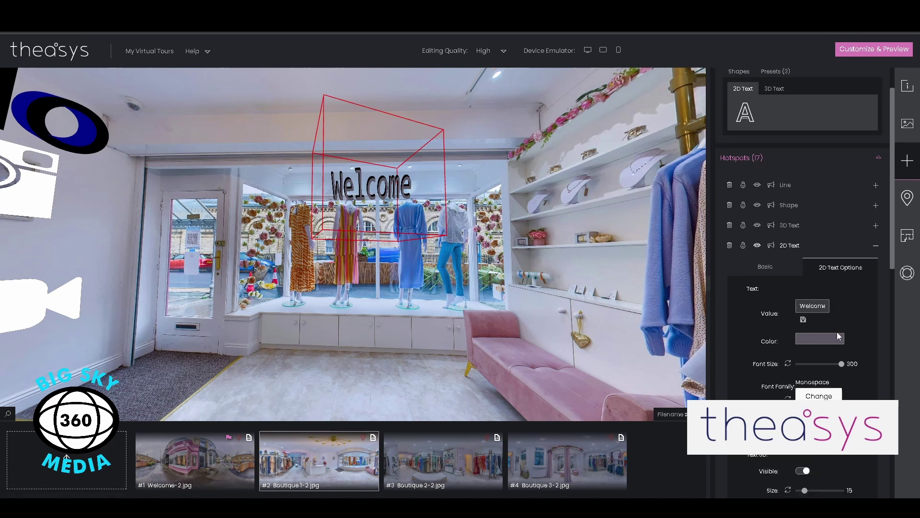
click(810, 342)
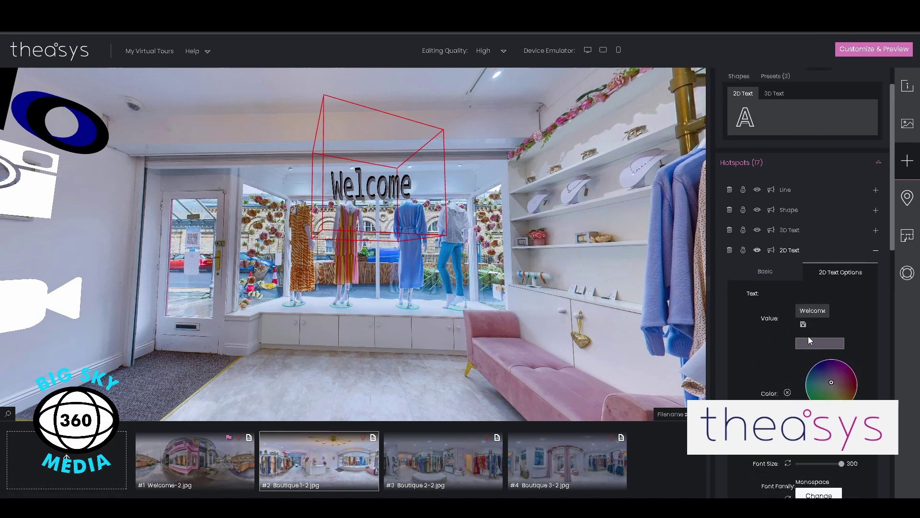
click(831, 387)
scroll(831, 383, up, 3)
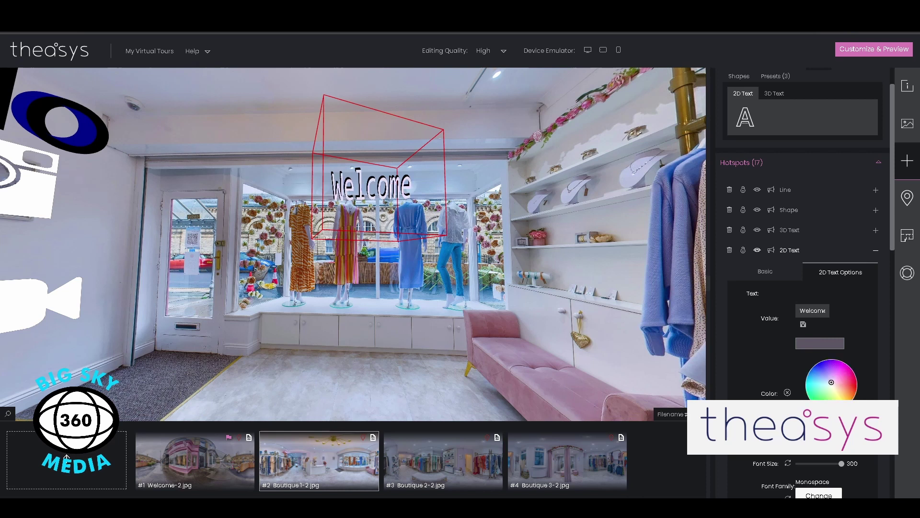
scroll(863, 350, down, 5)
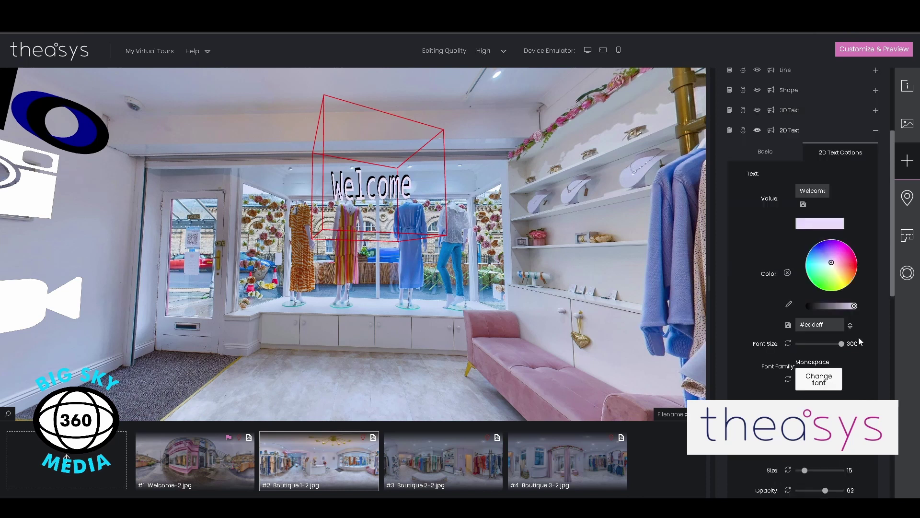
- Keep the Monospace font and set the Welcome text's font weight to Bold
click(819, 375)
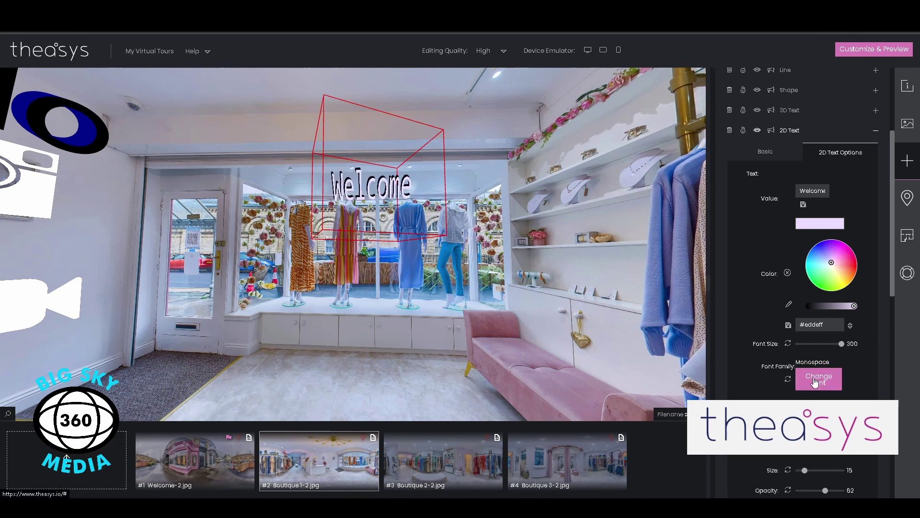
scroll(815, 379, down, 2)
click(815, 363)
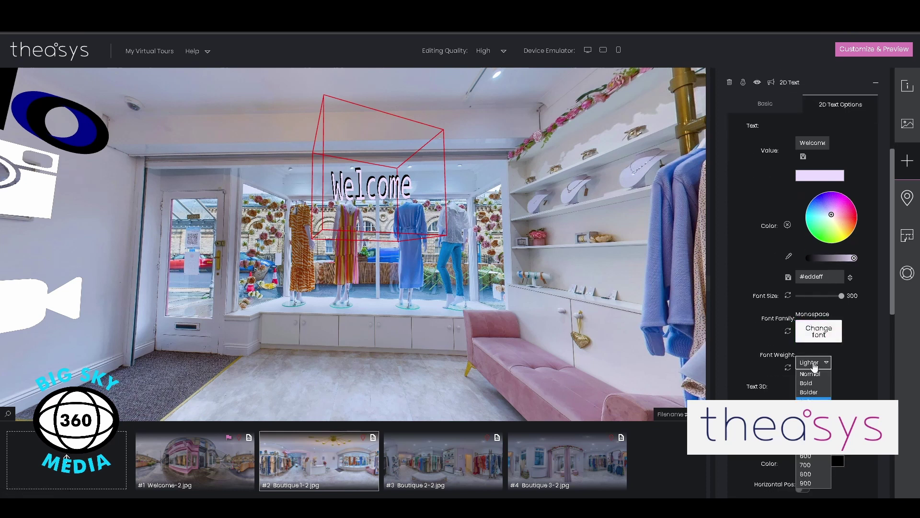
click(813, 384)
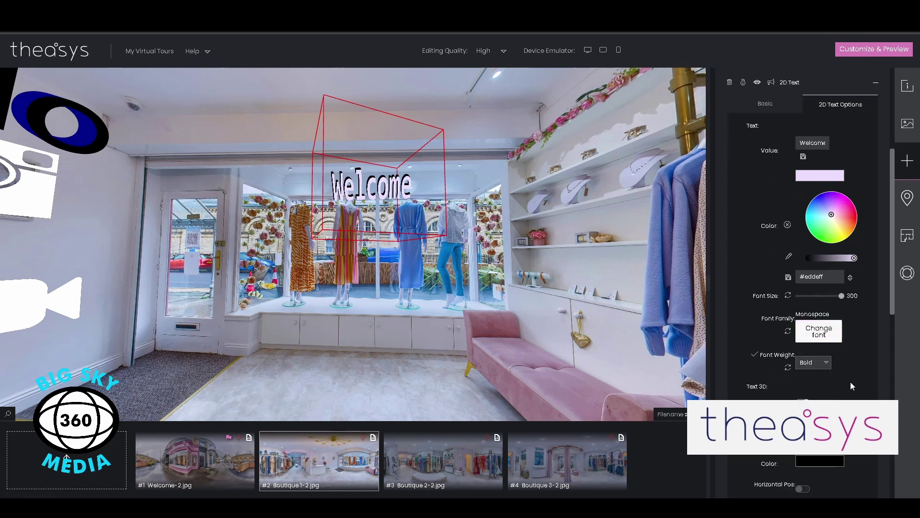
scroll(859, 369, down, 4)
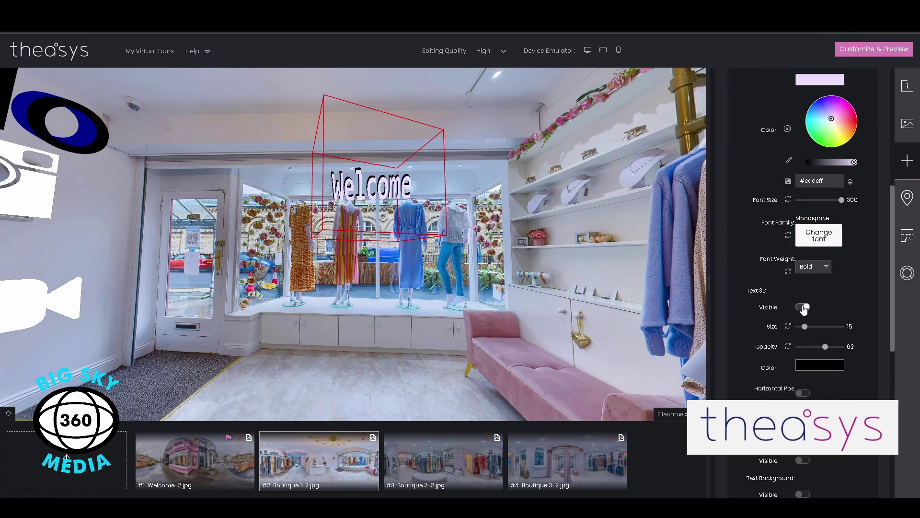
- Test the Text 3D and Text Stroke toggles, leaving 3D on and stroke off
click(805, 307)
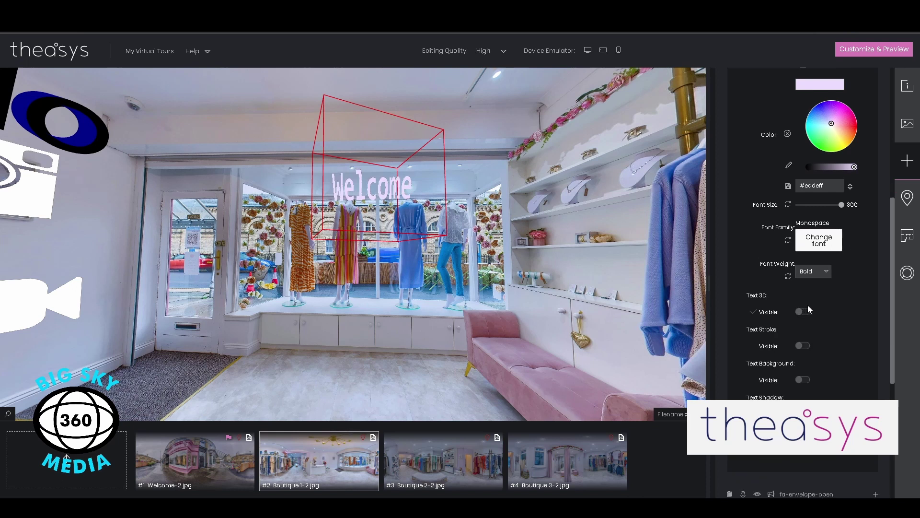
click(807, 309)
scroll(853, 301, down, 2)
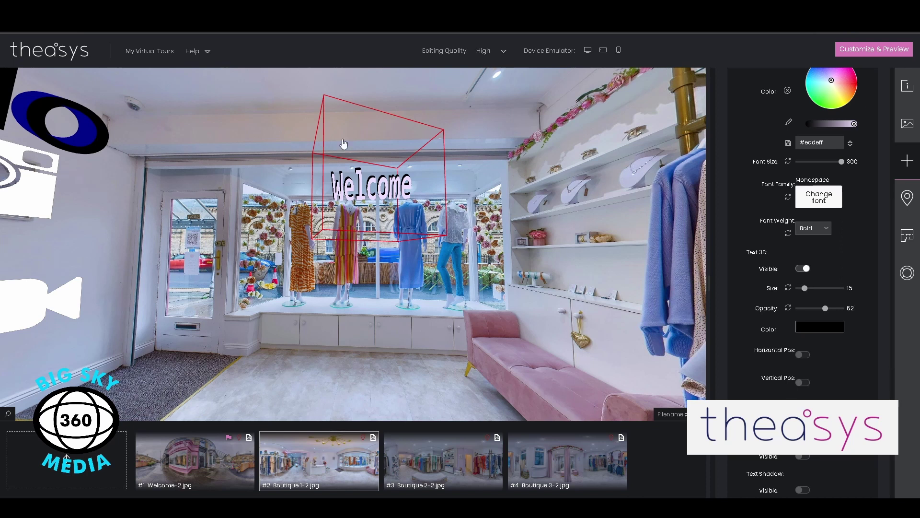
scroll(834, 327, down, 5)
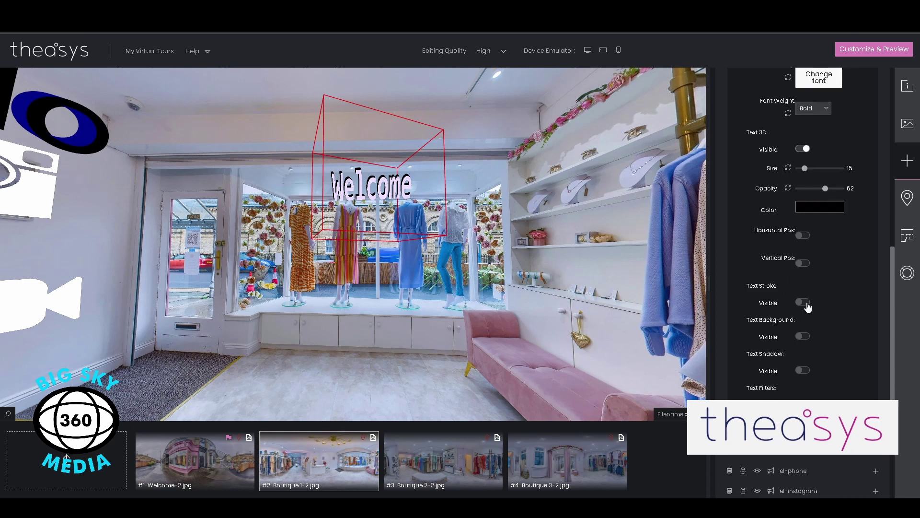
click(805, 303)
click(805, 307)
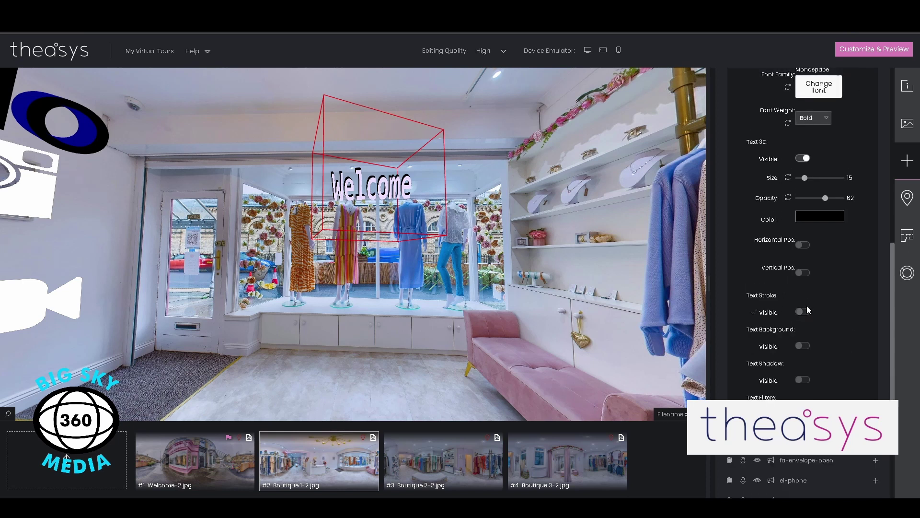
scroll(844, 298, down, 4)
scroll(844, 297, up, 10)
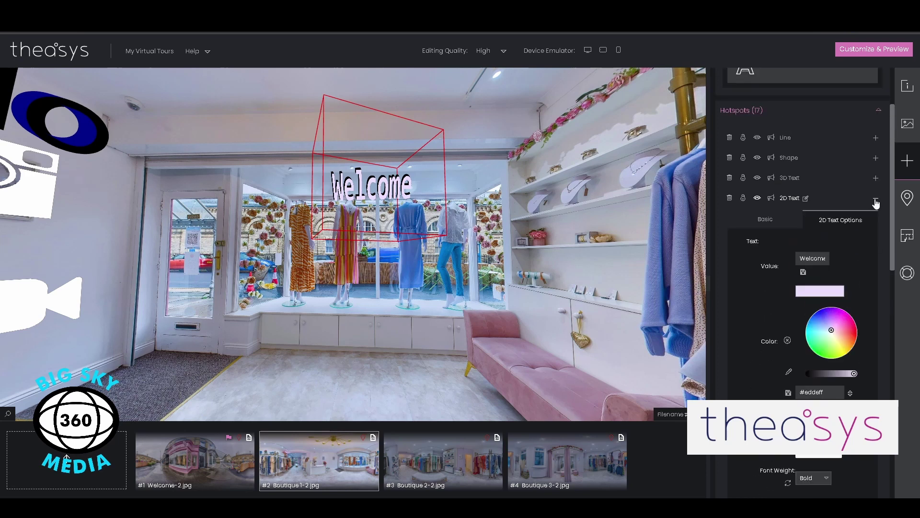
- Pan to reception and save the video hotspot's Display Video action with Auto Play Yes and Auto aspect ratio
click(876, 201)
drag(425, 315, 708, 314)
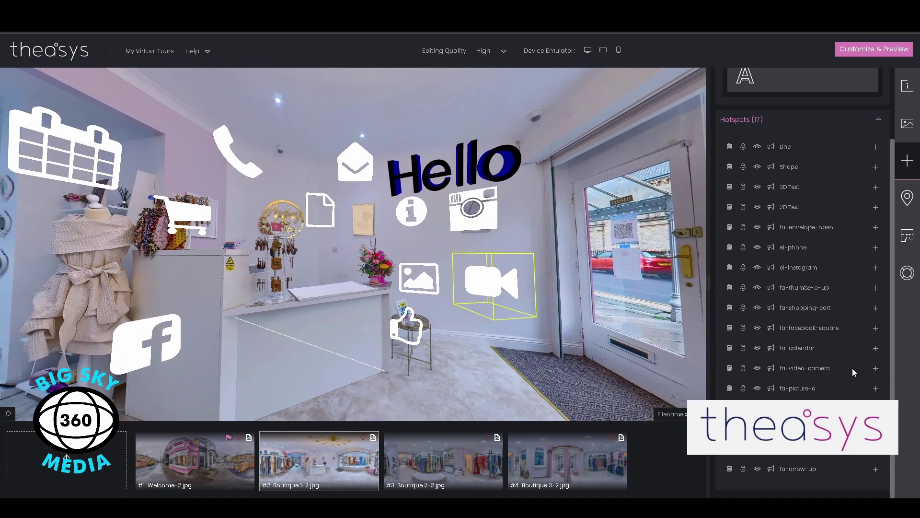
click(502, 301)
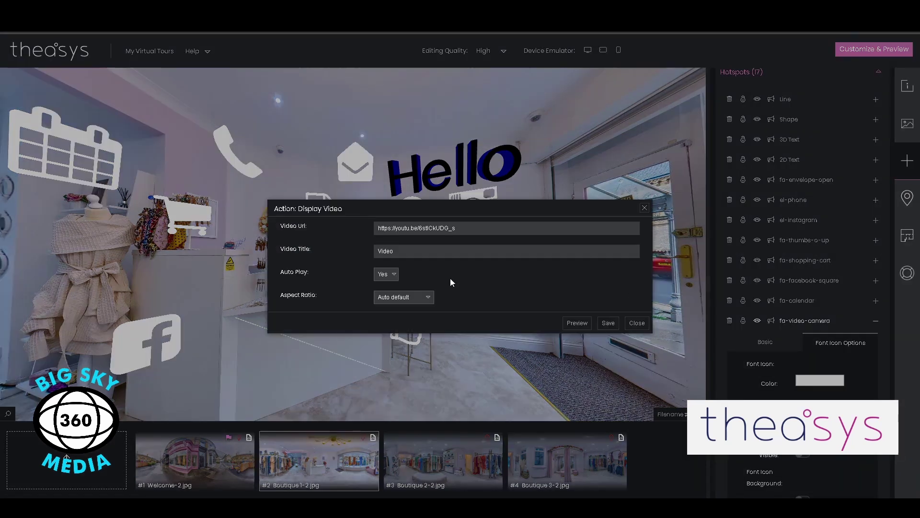
click(638, 323)
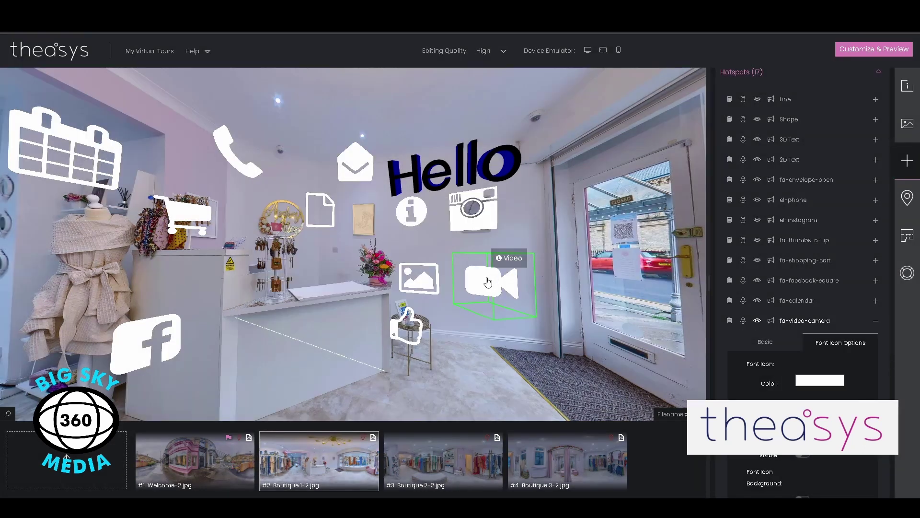
click(488, 282)
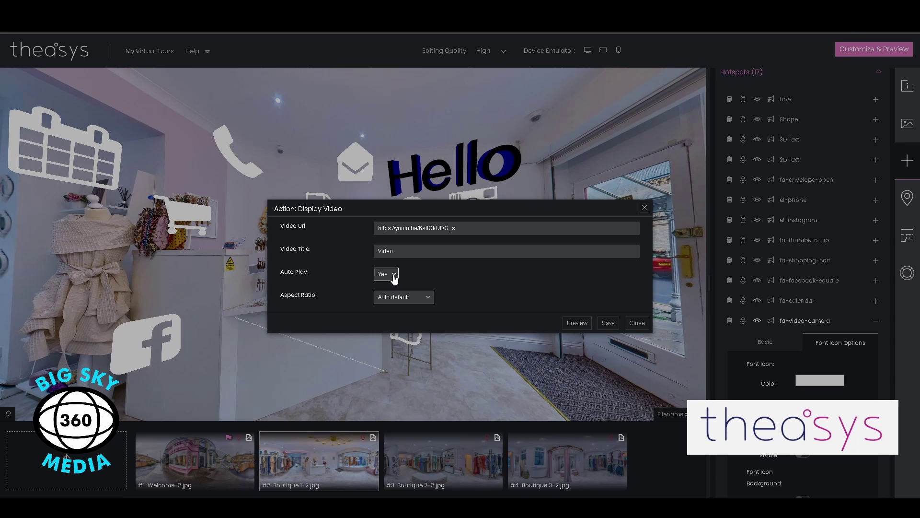
click(394, 297)
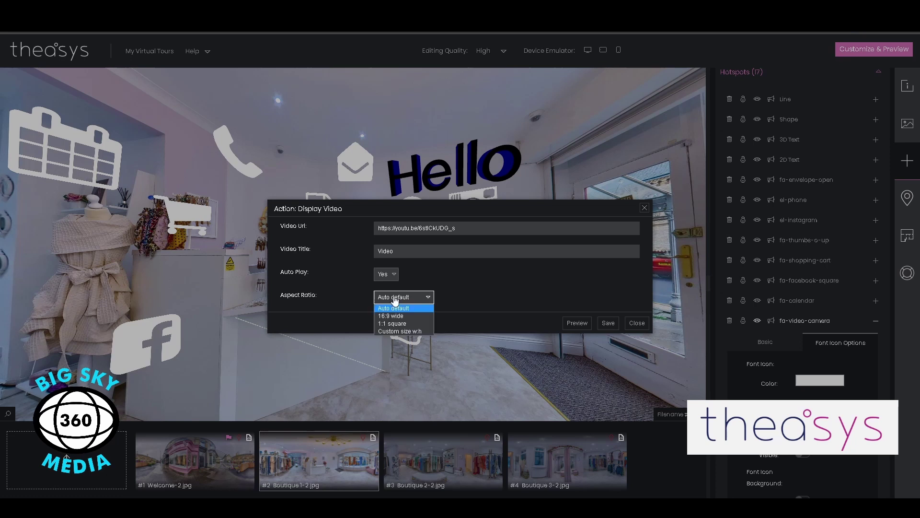
click(394, 297)
click(609, 323)
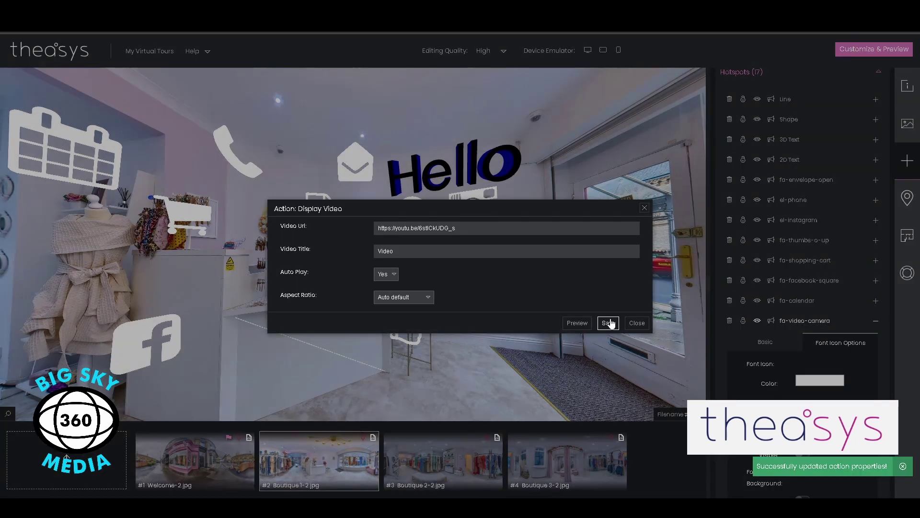
click(637, 323)
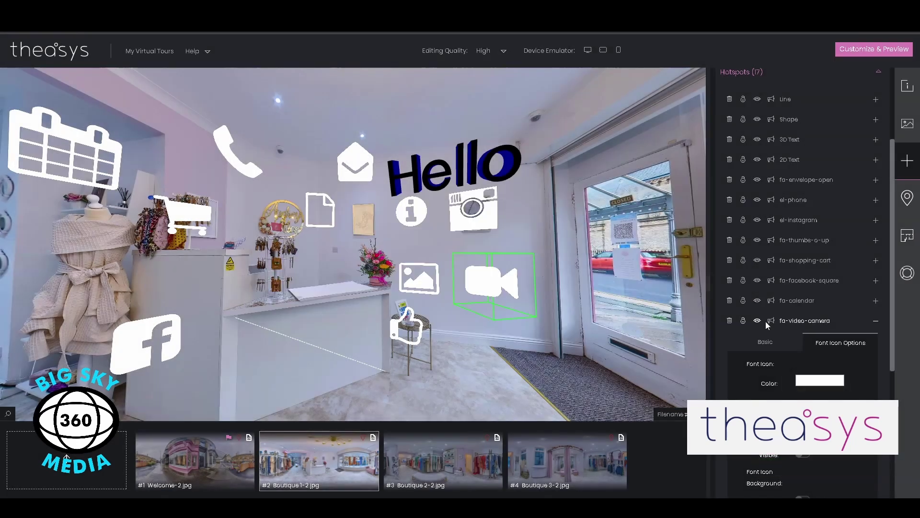
- Look through the video hotspot's basic behaviour and icon options
click(766, 341)
scroll(801, 351, down, 1)
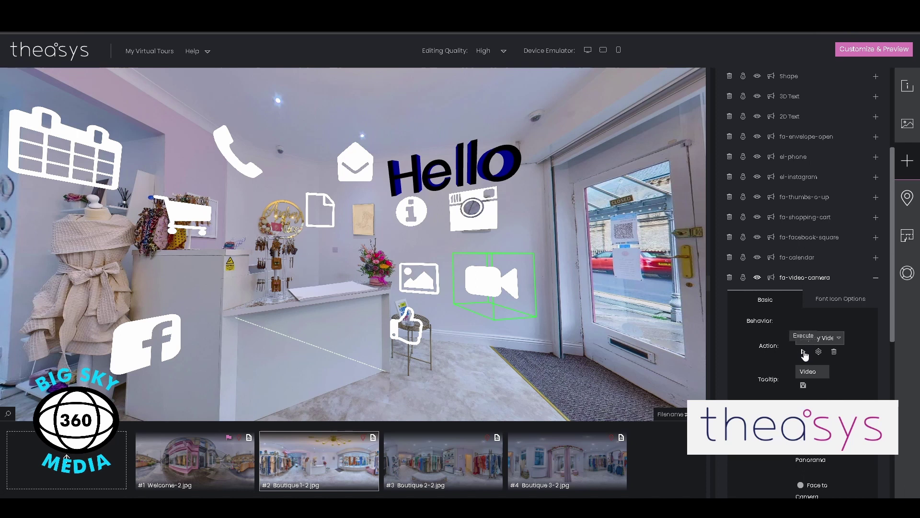
click(846, 301)
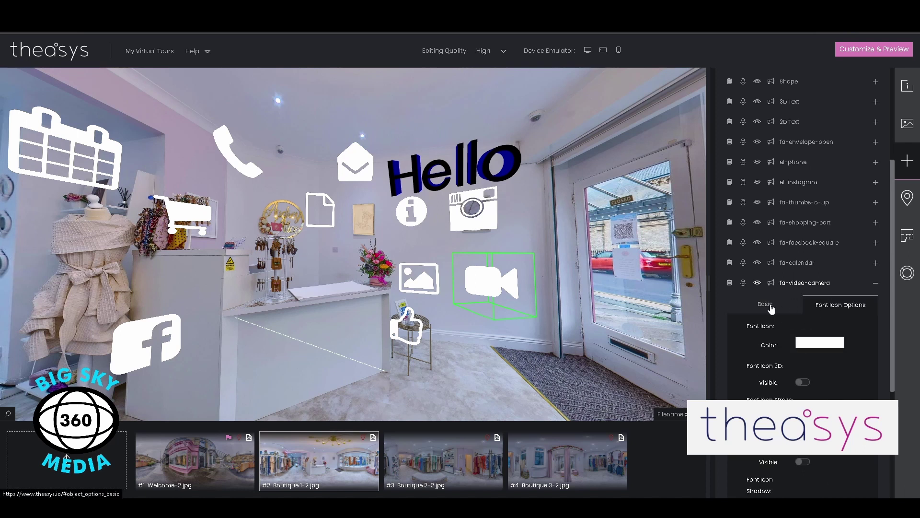
click(769, 306)
- Test-play the beach clip, then preview the 'Video' pop-up from the Display Video action
click(803, 363)
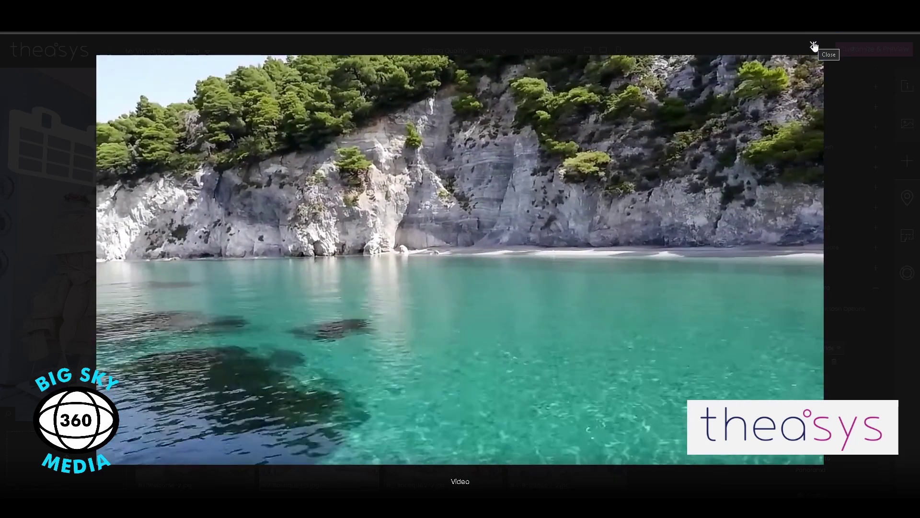
click(814, 46)
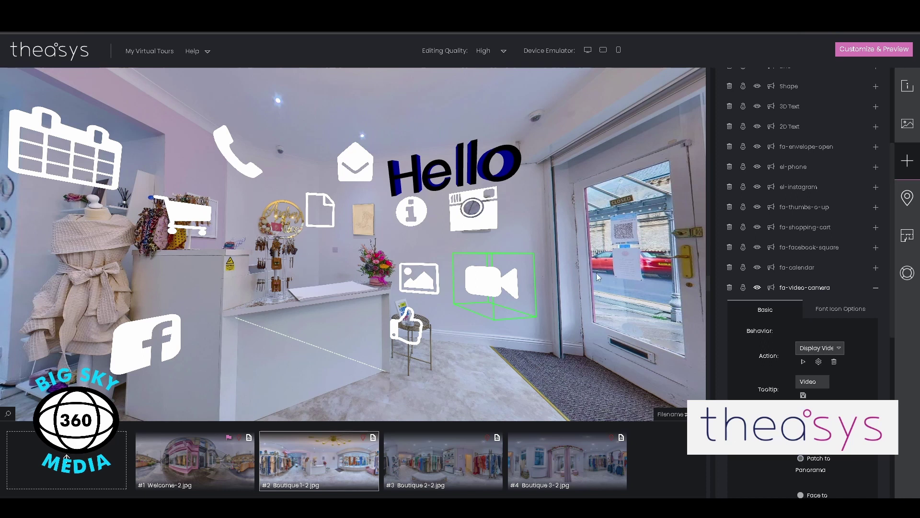
click(489, 286)
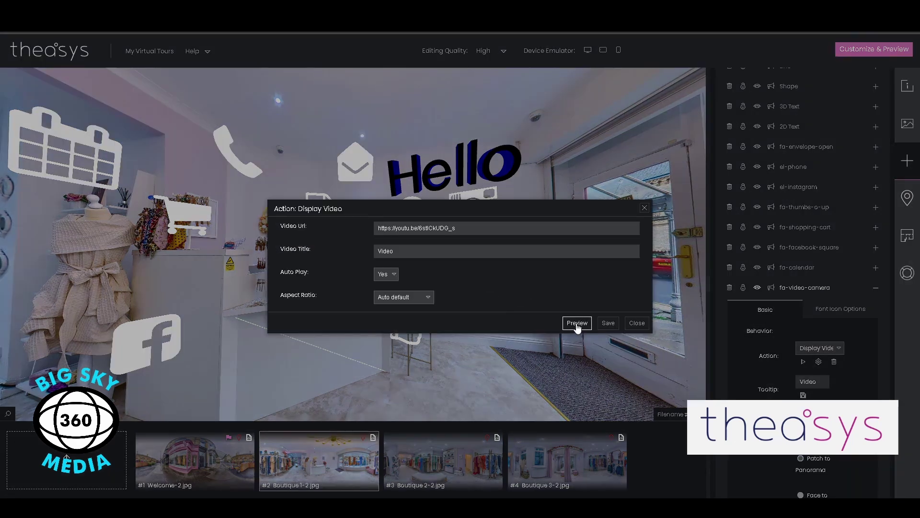
click(577, 324)
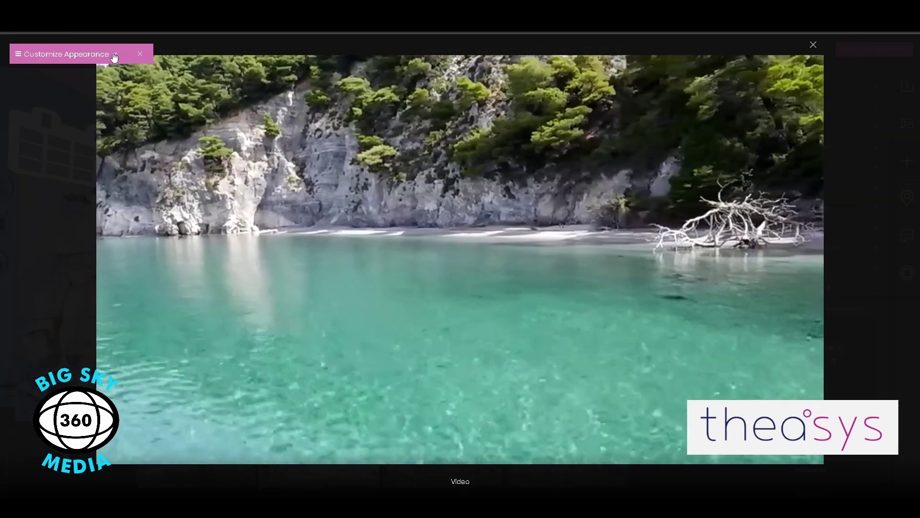
- Give the pop-up a light grey #d3cfcf background at 0.5 opacity
click(114, 54)
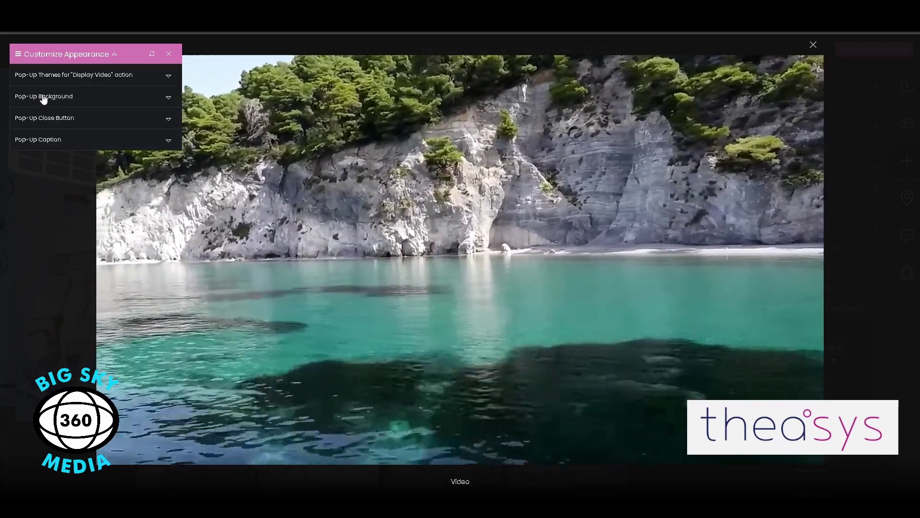
click(59, 98)
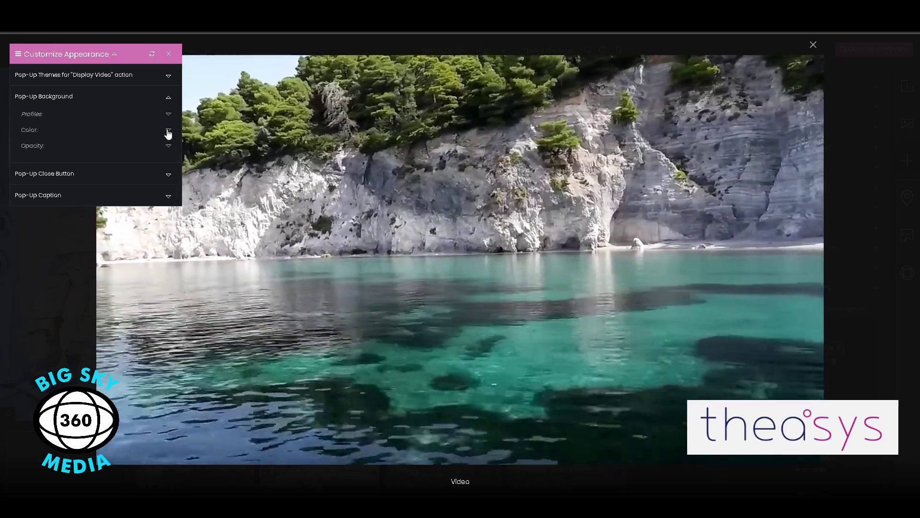
click(167, 130)
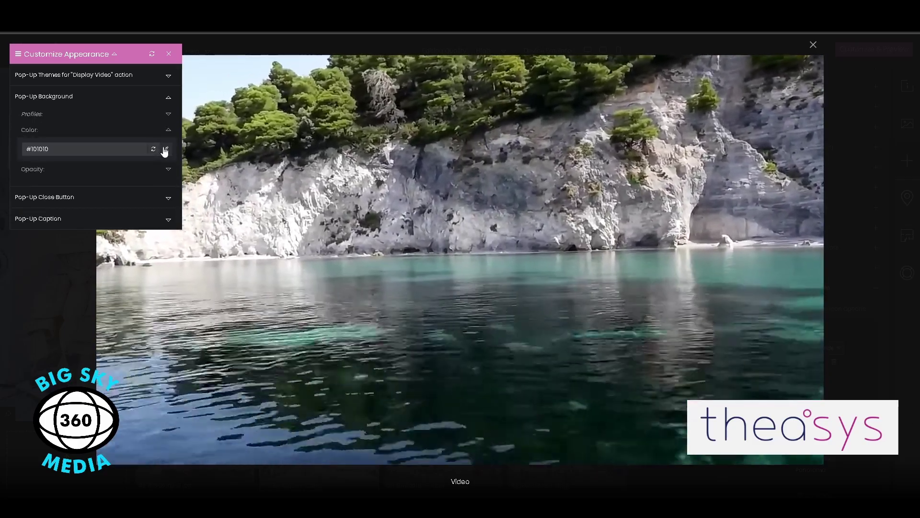
click(167, 150)
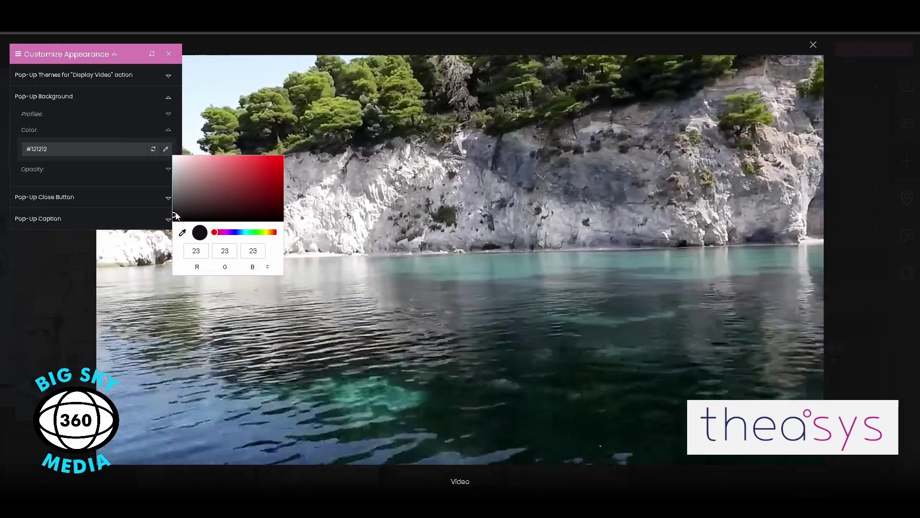
drag(174, 216, 176, 169)
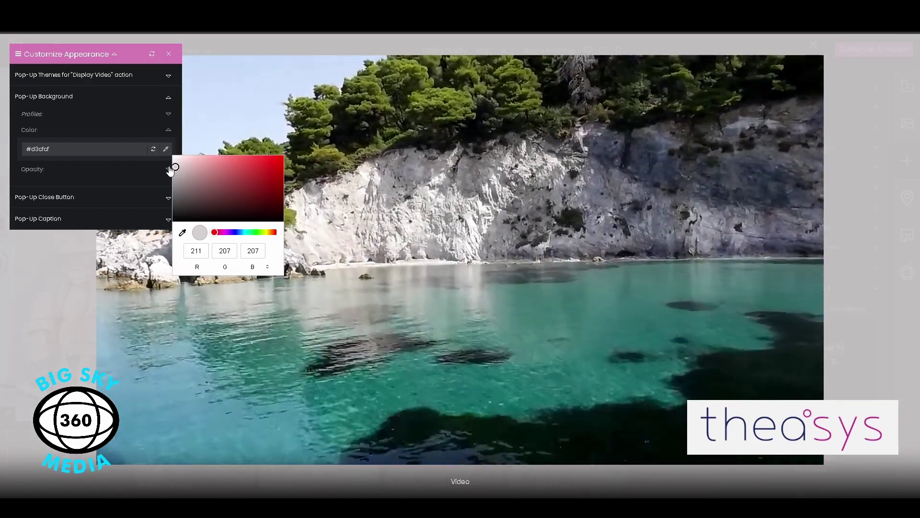
click(168, 169)
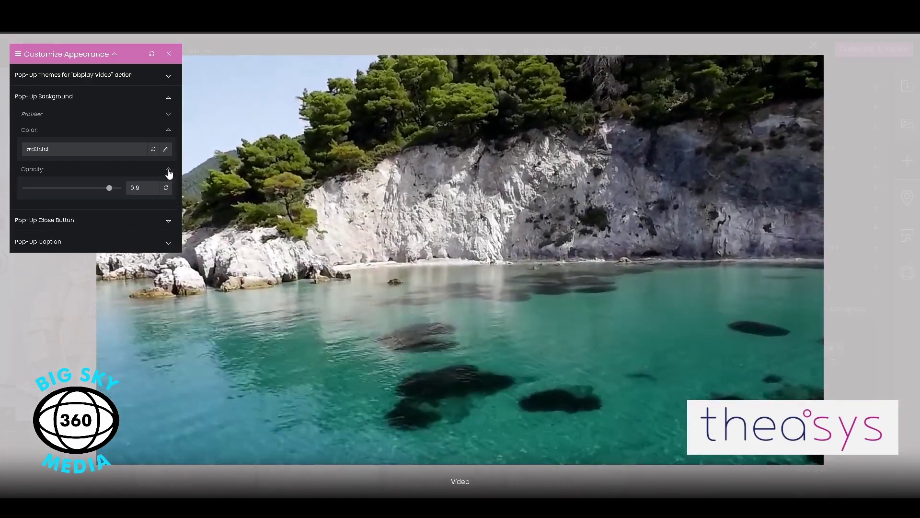
drag(109, 188, 72, 189)
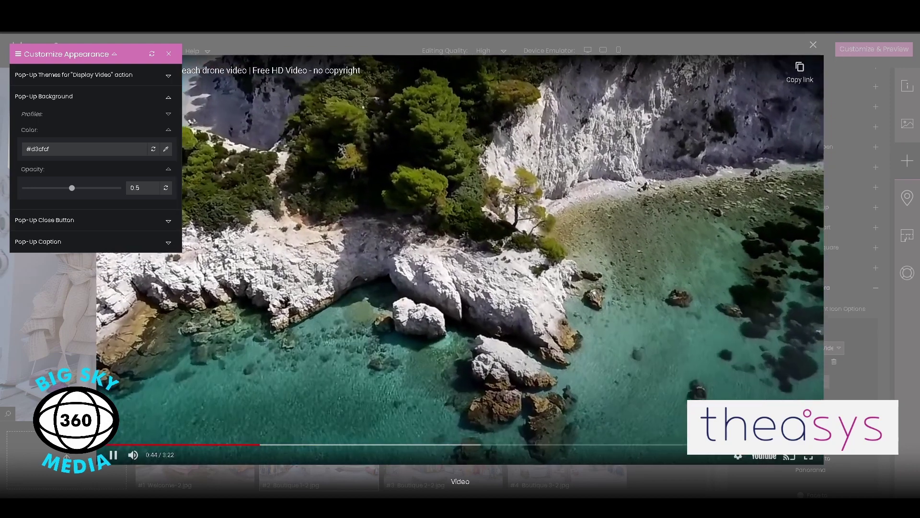
- Make the close button background #000000 at 0.67 opacity, with 0.23 on-hover opacity
click(168, 220)
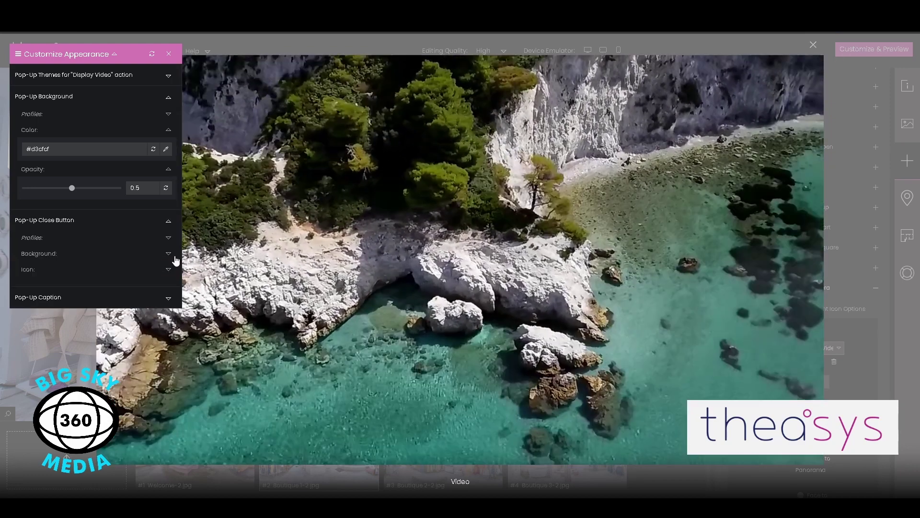
click(170, 257)
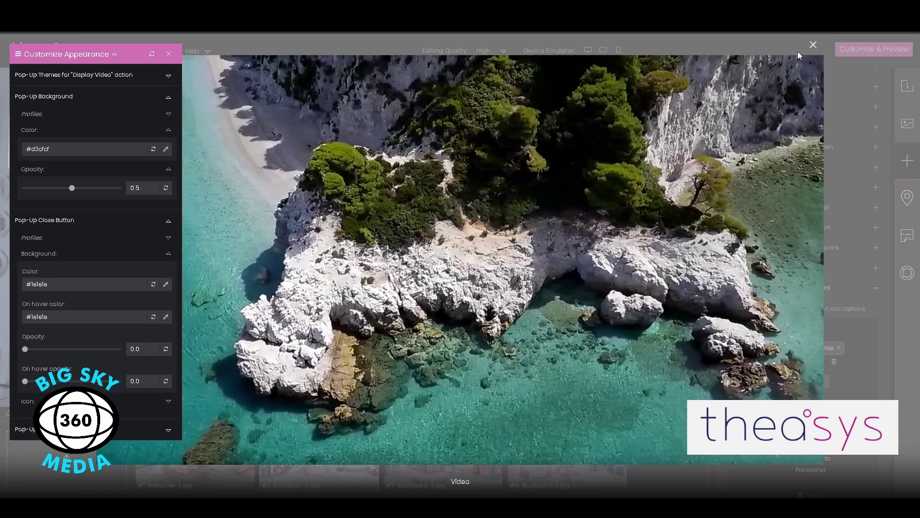
mouse_move(200, 299)
click(166, 285)
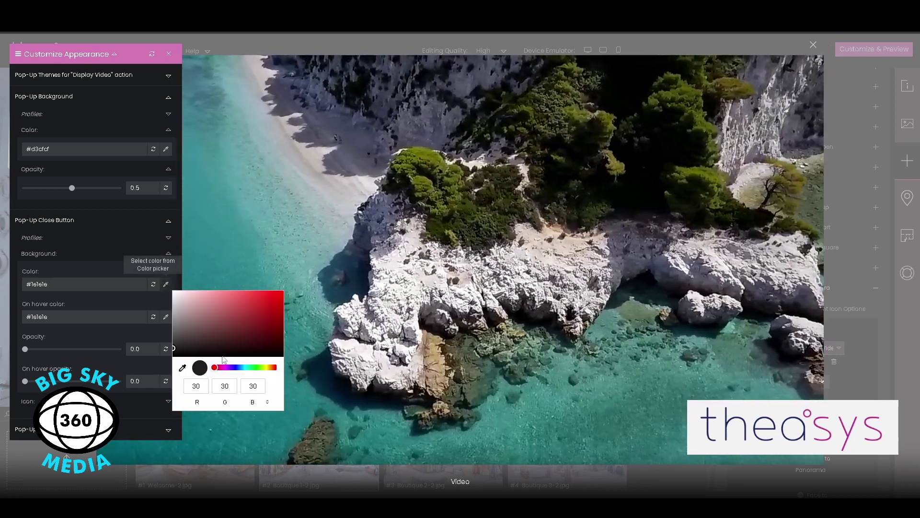
drag(181, 354, 175, 362)
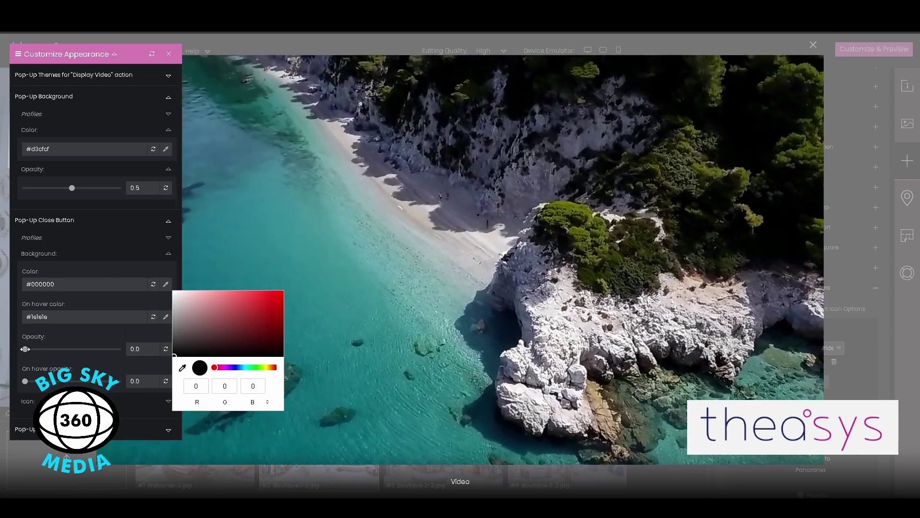
drag(25, 349, 69, 349)
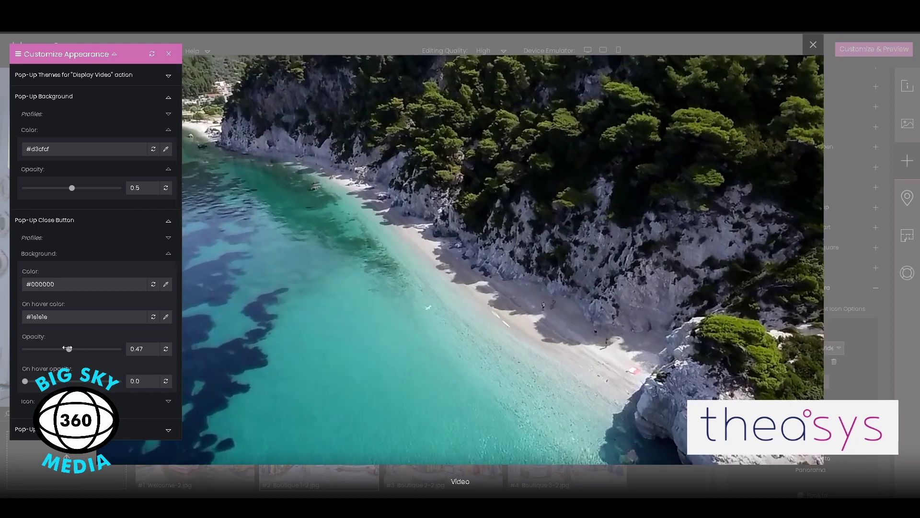
drag(67, 349, 88, 349)
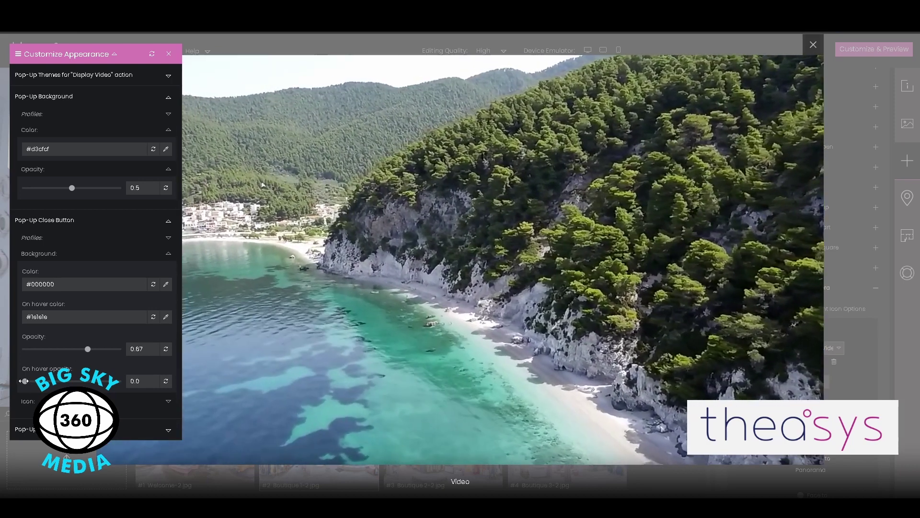
drag(25, 381, 91, 381)
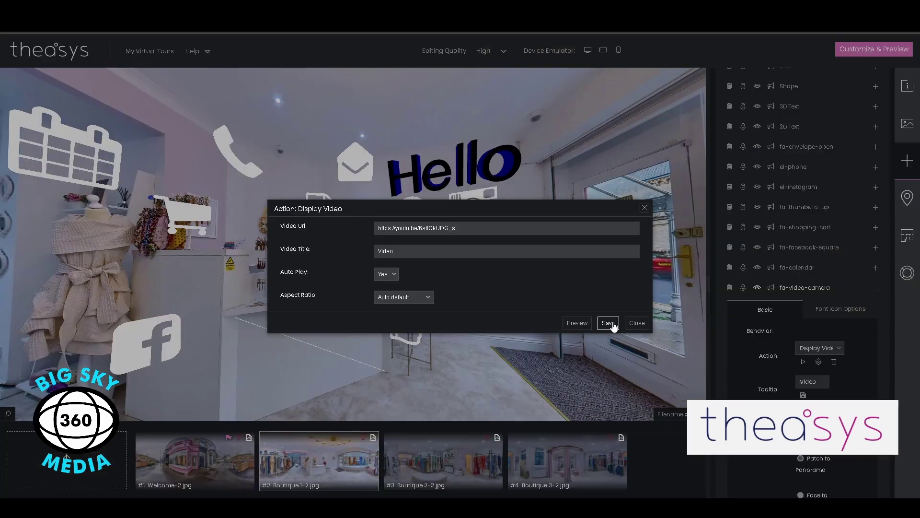
- Preview the restyled video pop-up again, close it, and save the Display Video action
click(609, 323)
click(577, 323)
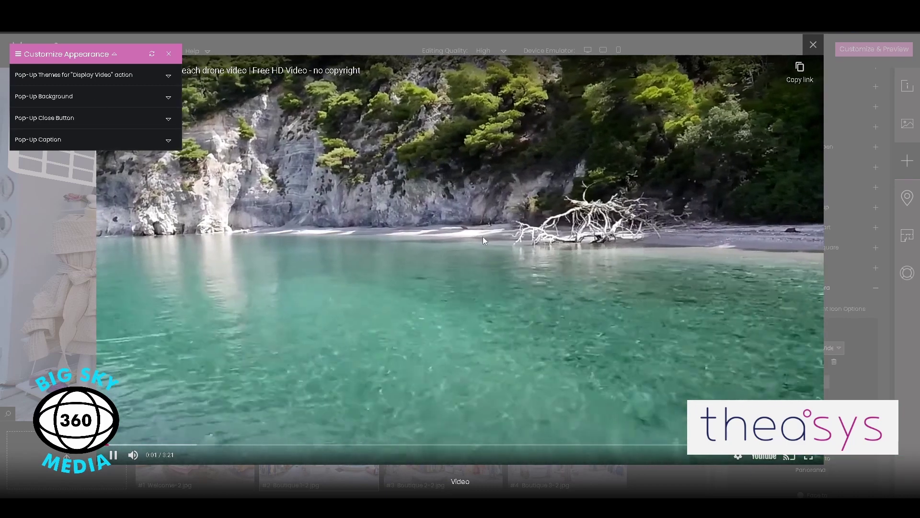
click(169, 53)
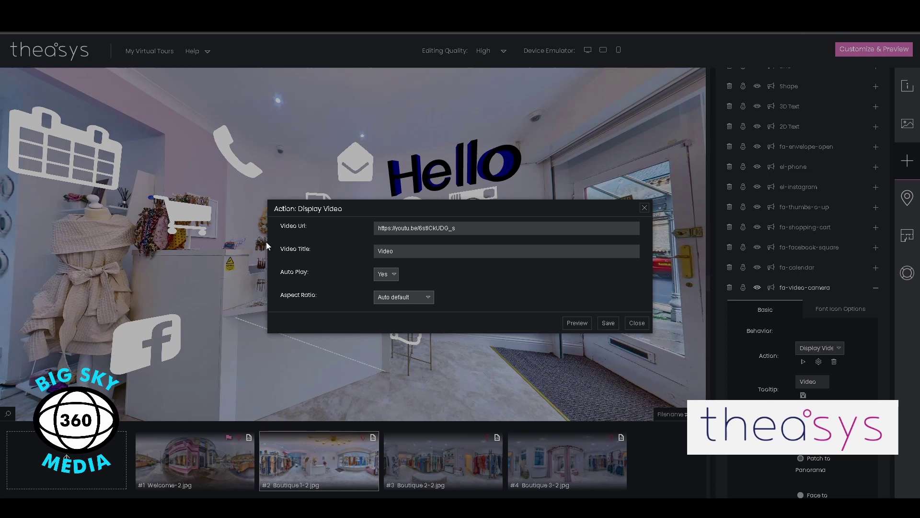
click(608, 323)
- Close the video settings and preview the Instagram hotspot's three-image gallery
click(635, 323)
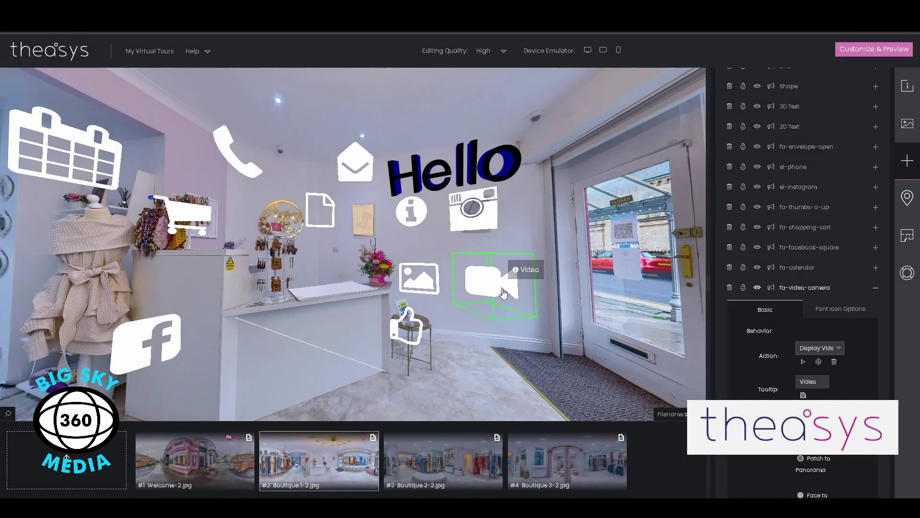
click(473, 211)
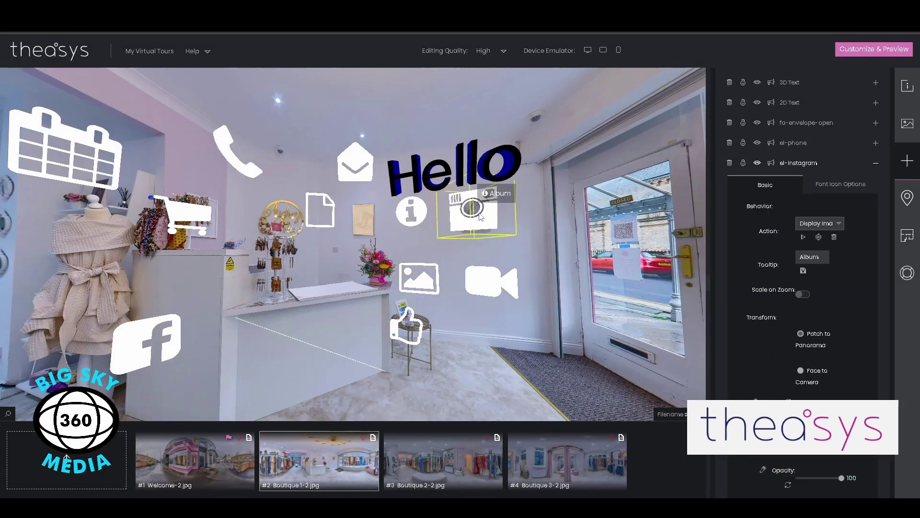
click(803, 237)
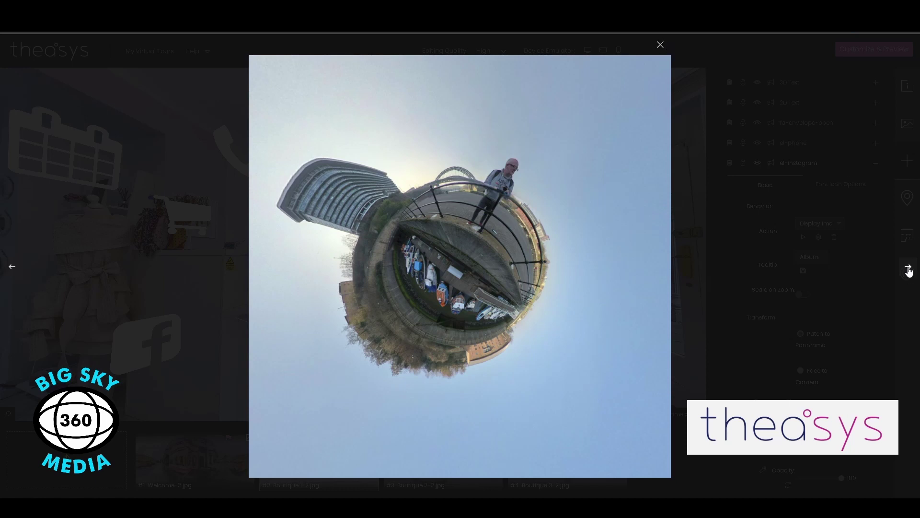
click(908, 269)
click(908, 270)
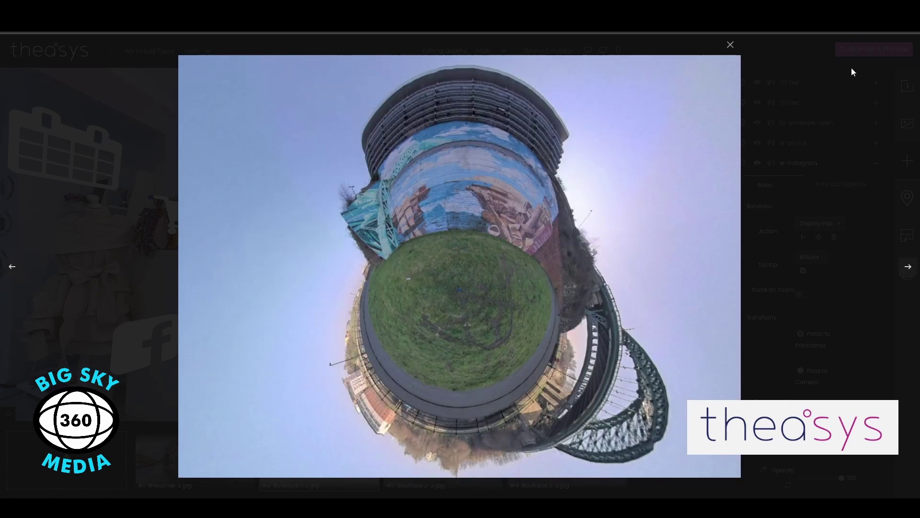
click(730, 44)
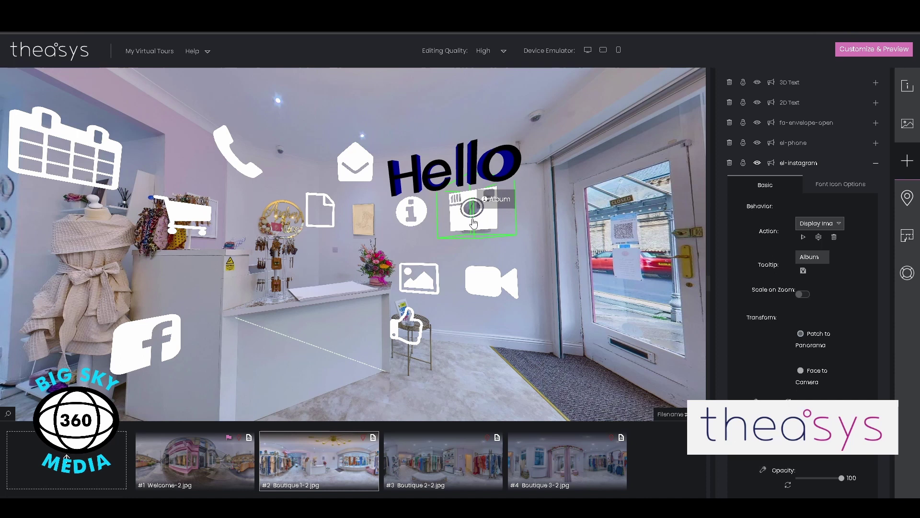
- Open the Instagram gallery settings, preview the pop-up, then save and close them
click(474, 223)
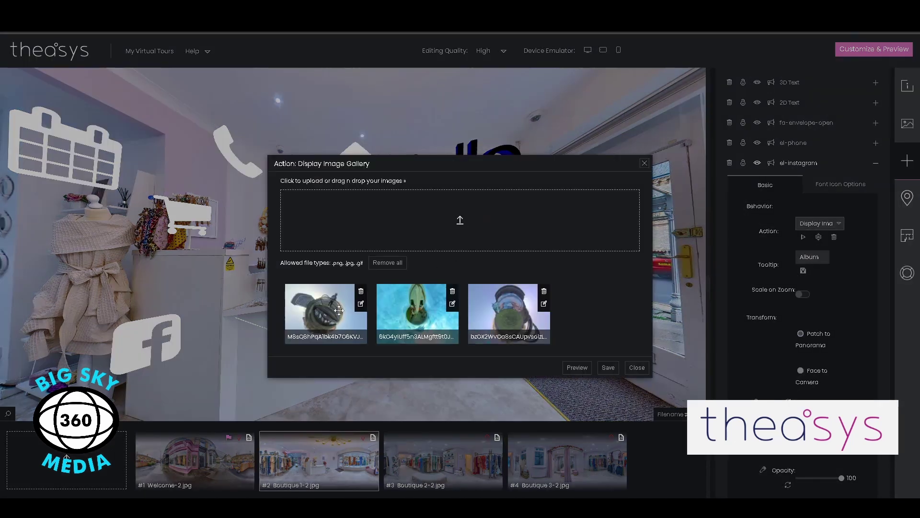
click(463, 221)
click(901, 421)
click(578, 368)
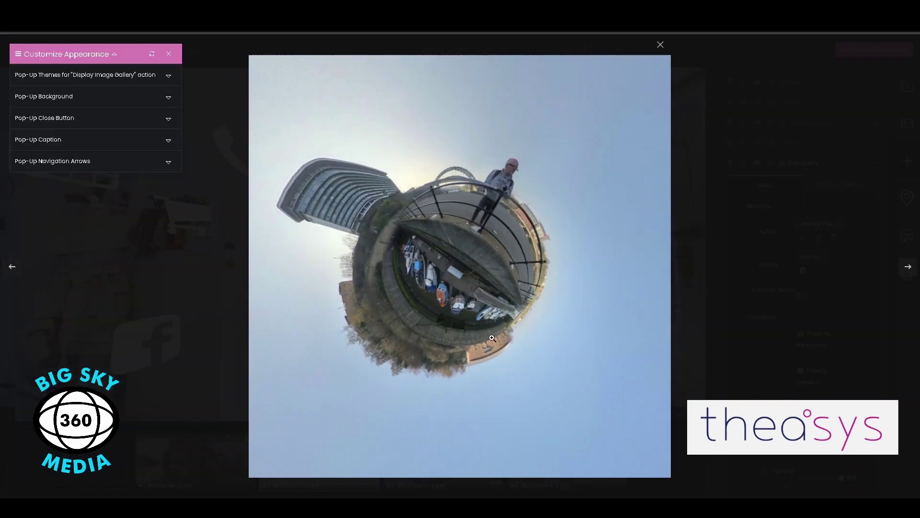
click(660, 44)
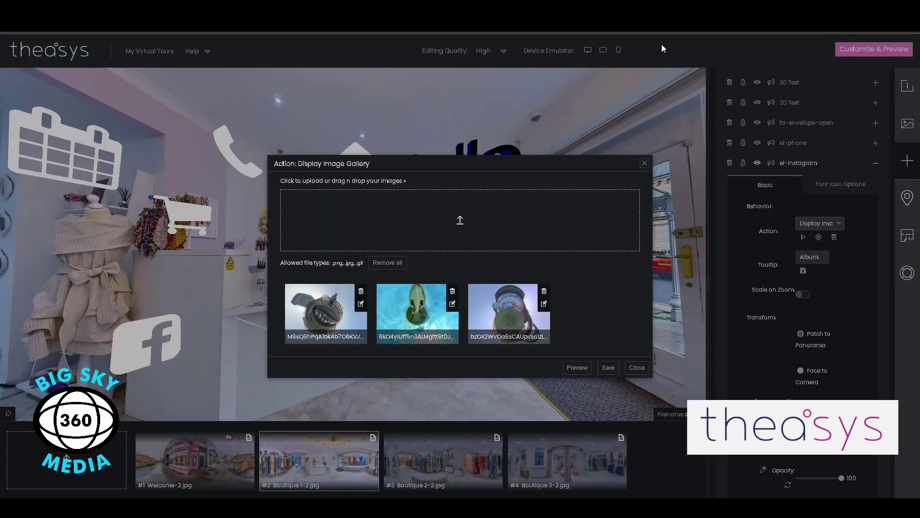
click(608, 368)
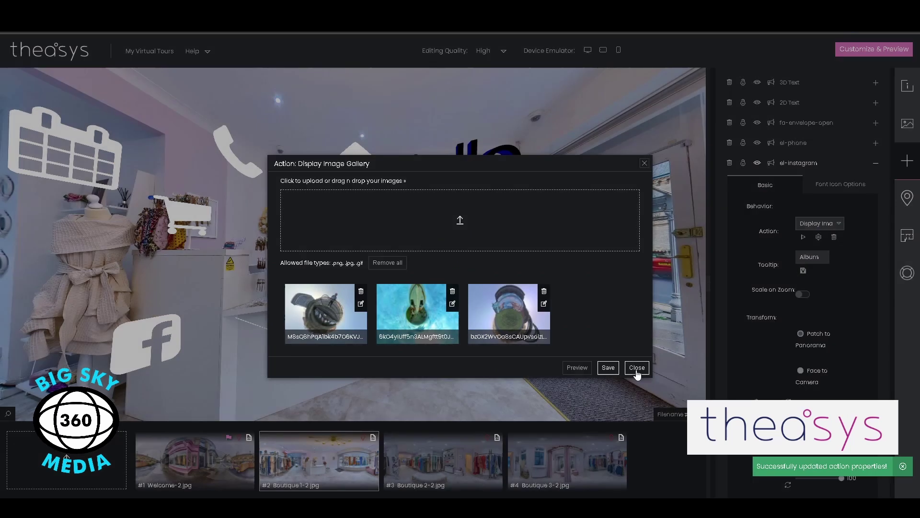
click(637, 368)
- Open the thumbs-up hotspot's external link settings and preview its Facebook reviews page
click(407, 329)
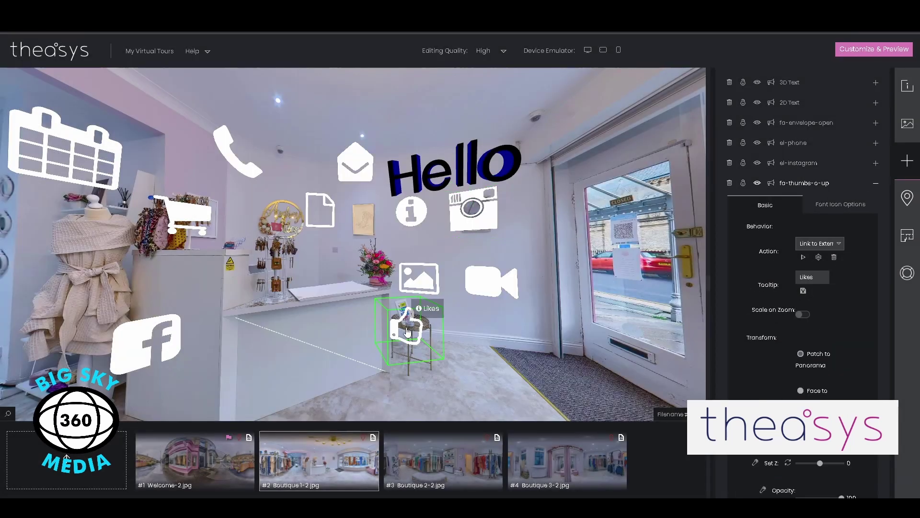
click(407, 330)
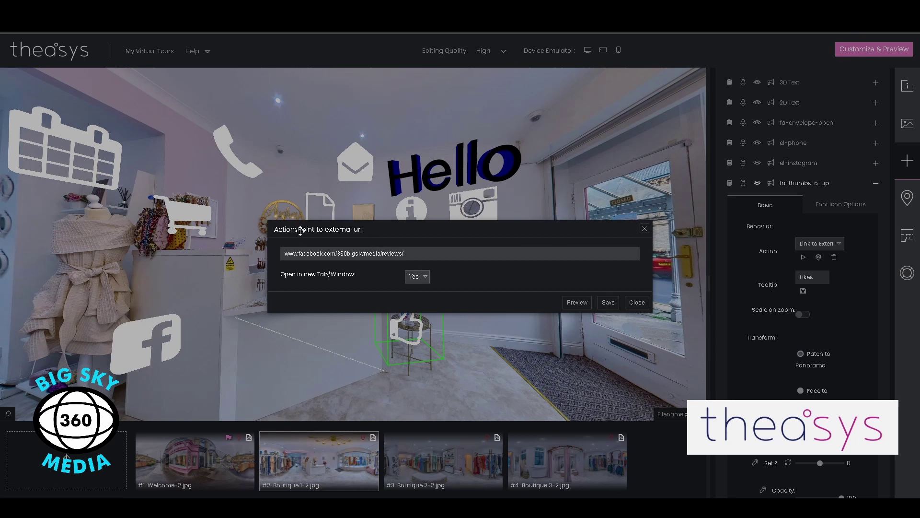
click(637, 302)
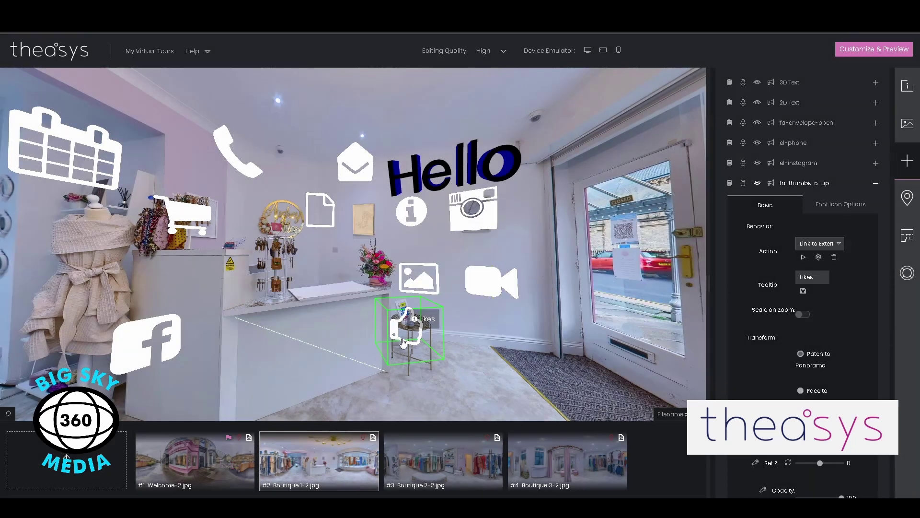
click(406, 322)
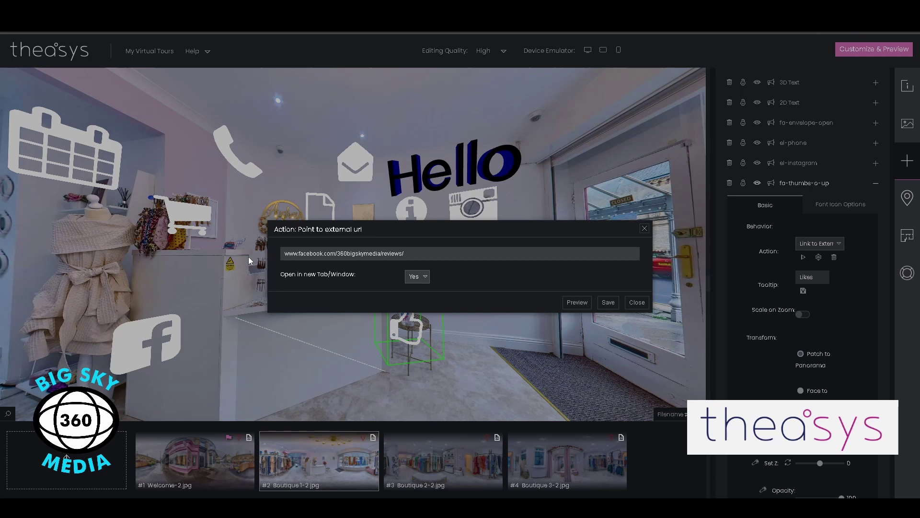
click(575, 303)
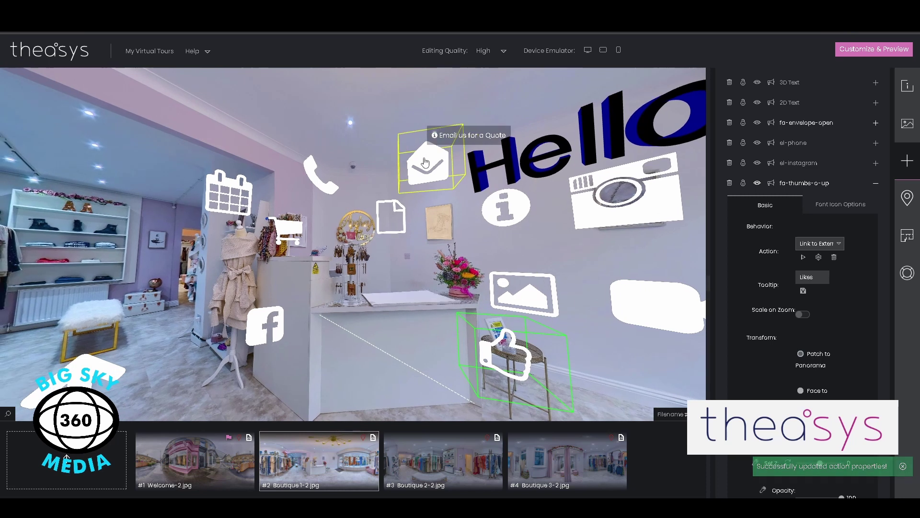
- Keep the envelope hotspot's Email action, confirm subject 'Quotation', and save its settings
click(425, 162)
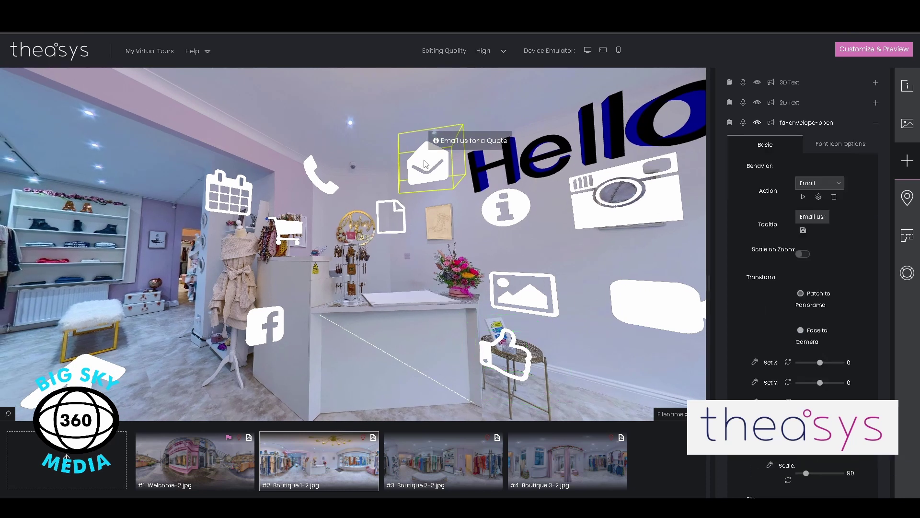
click(823, 184)
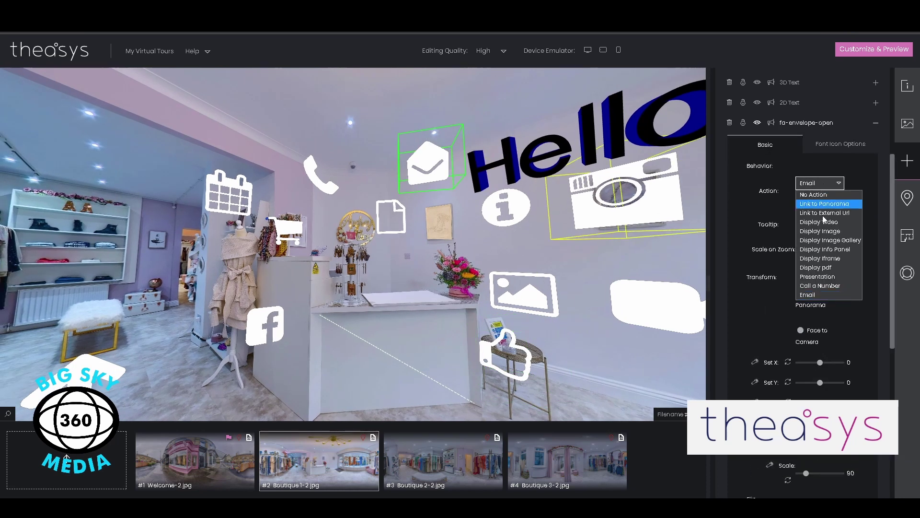
click(824, 295)
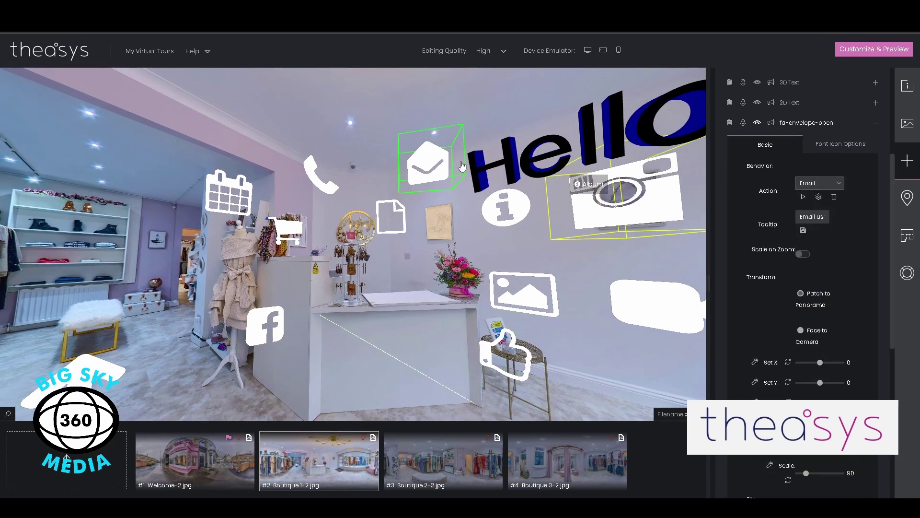
click(434, 167)
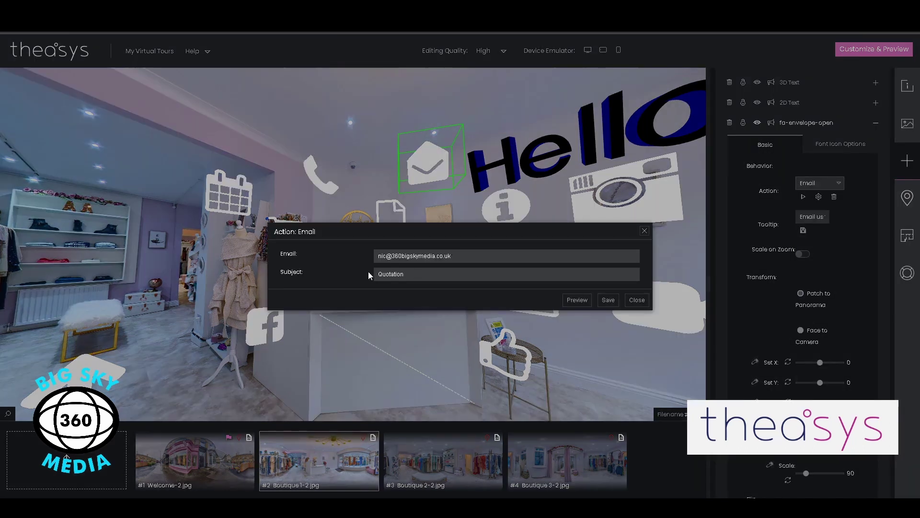
click(416, 274)
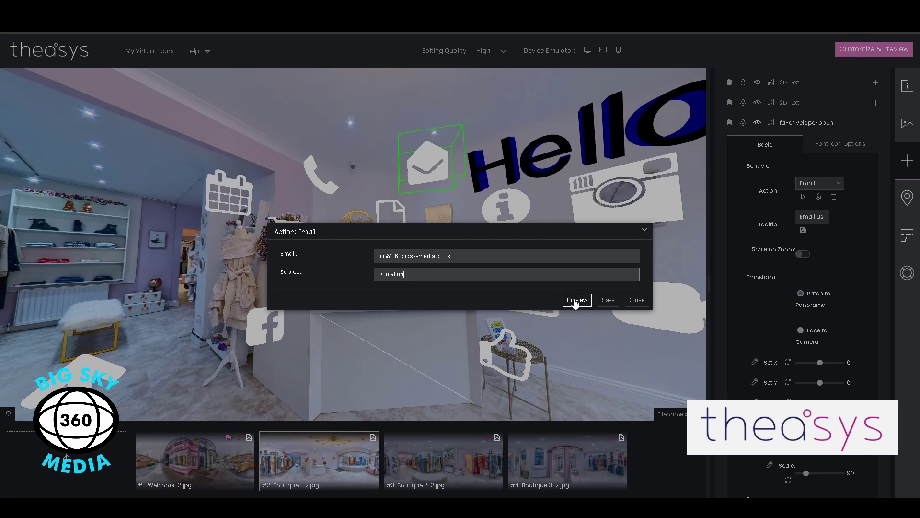
click(608, 300)
click(636, 300)
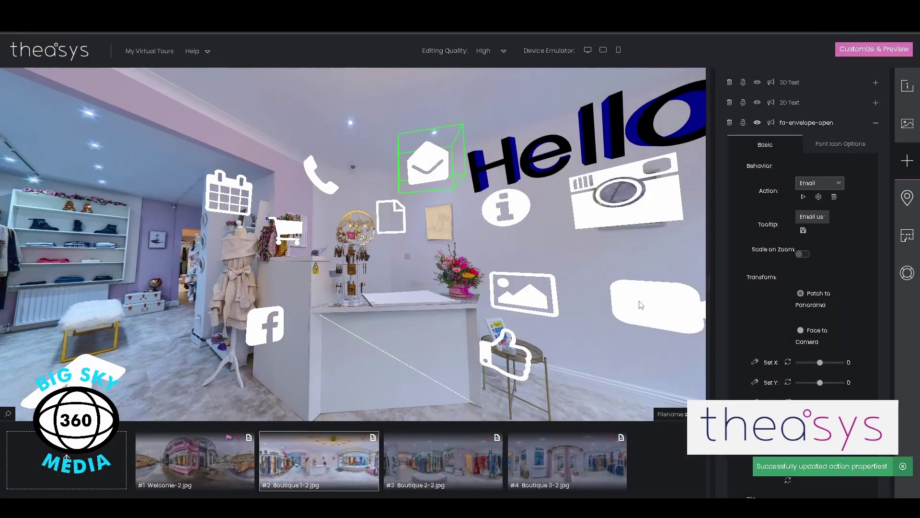
drag(591, 342, 519, 347)
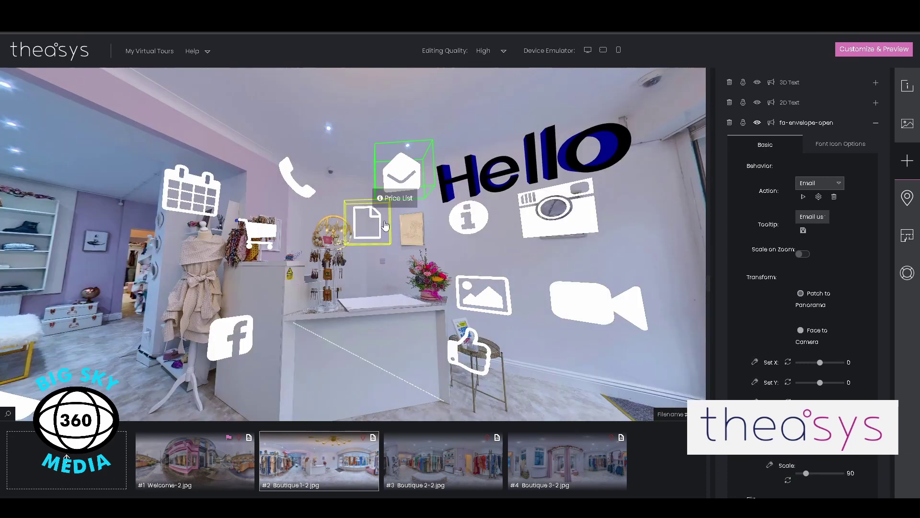
- Give the Price List hotspot's Display pdf action the title 'Price List' and preview it
click(356, 223)
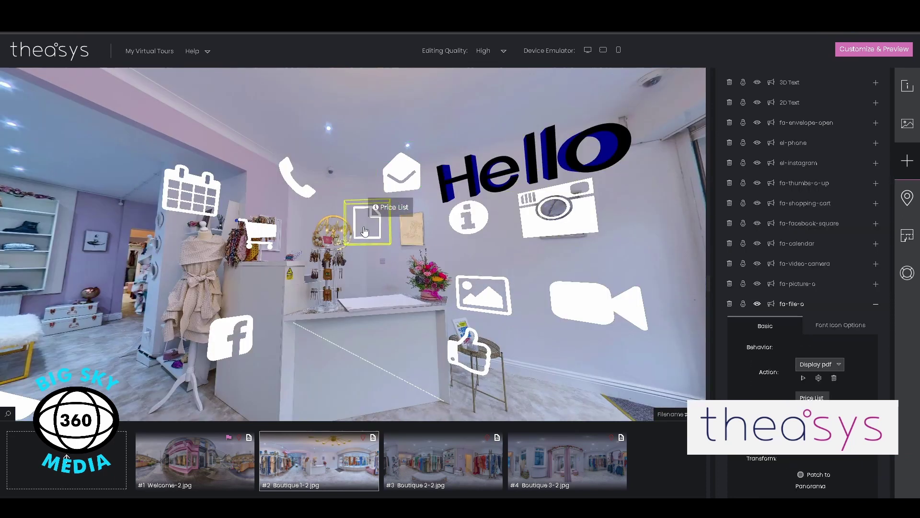
click(831, 368)
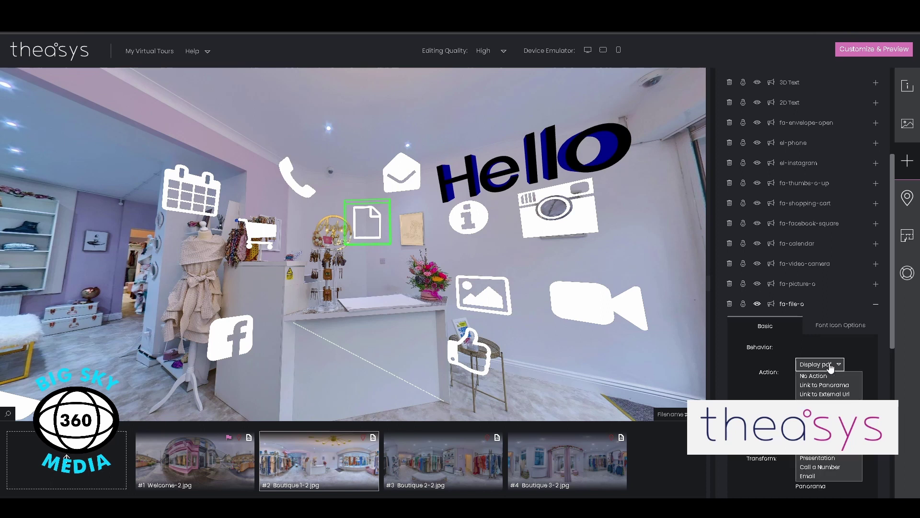
click(830, 368)
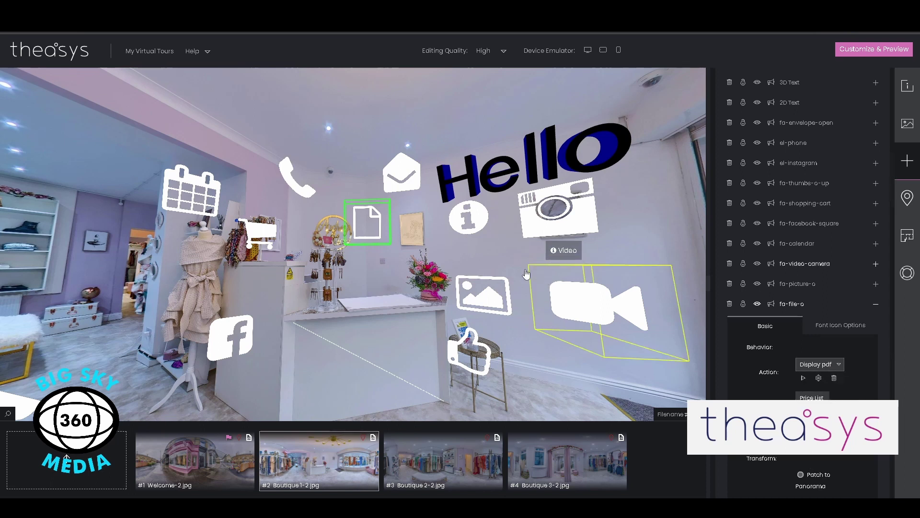
double_click(367, 217)
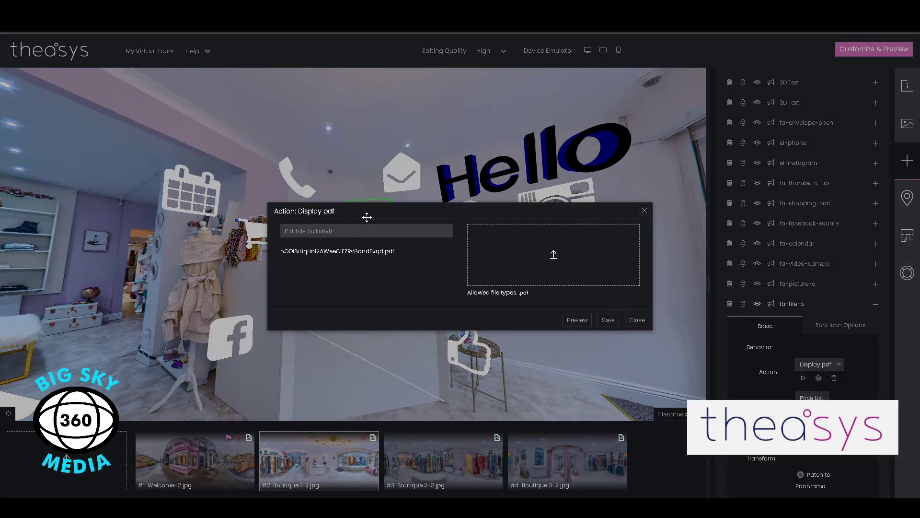
click(308, 229)
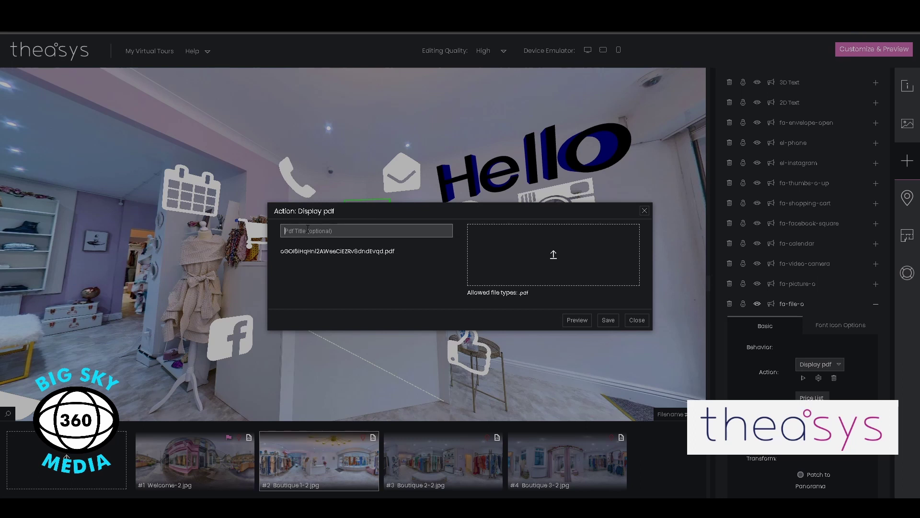
text(Price List)
click(581, 319)
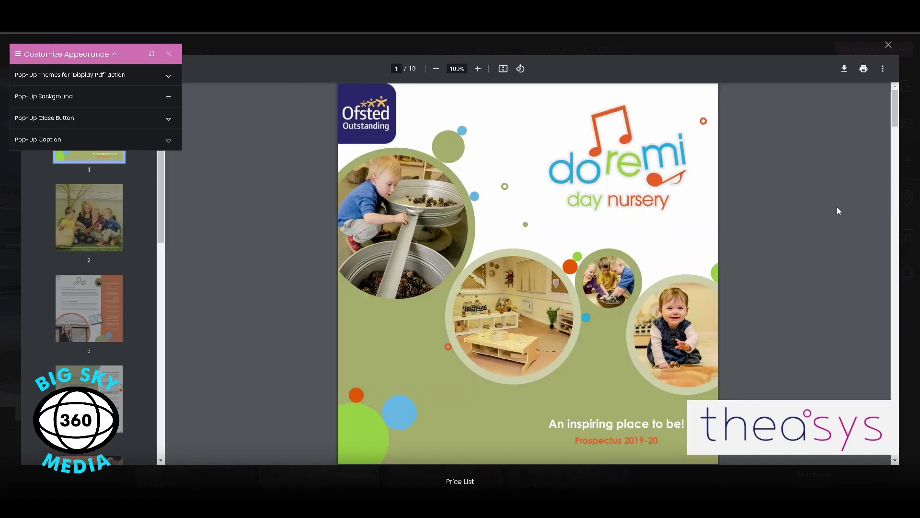
click(889, 44)
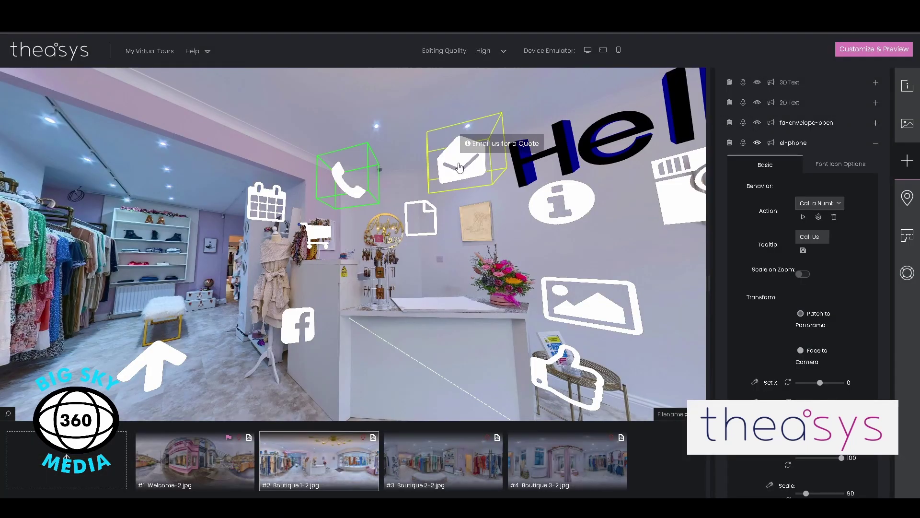
- Save the phone hotspot's Call a Number action, leaving its action unchanged
click(347, 187)
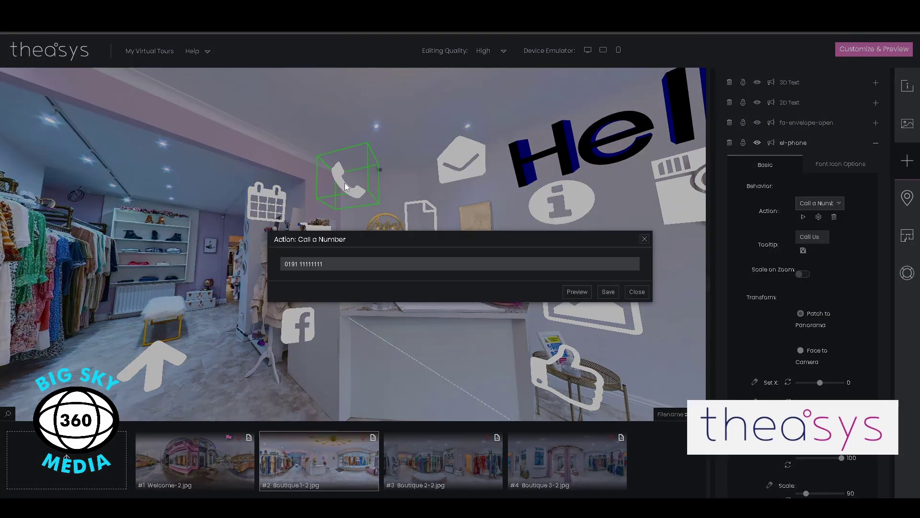
click(608, 292)
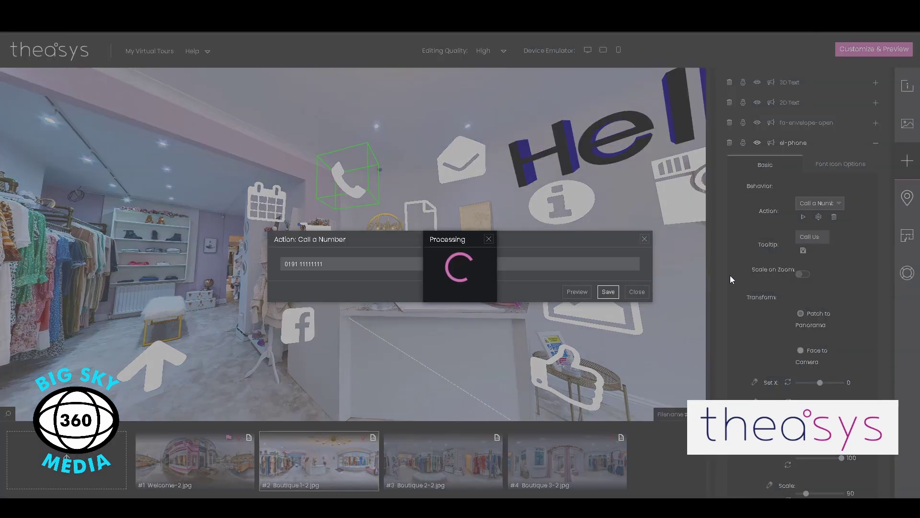
click(637, 292)
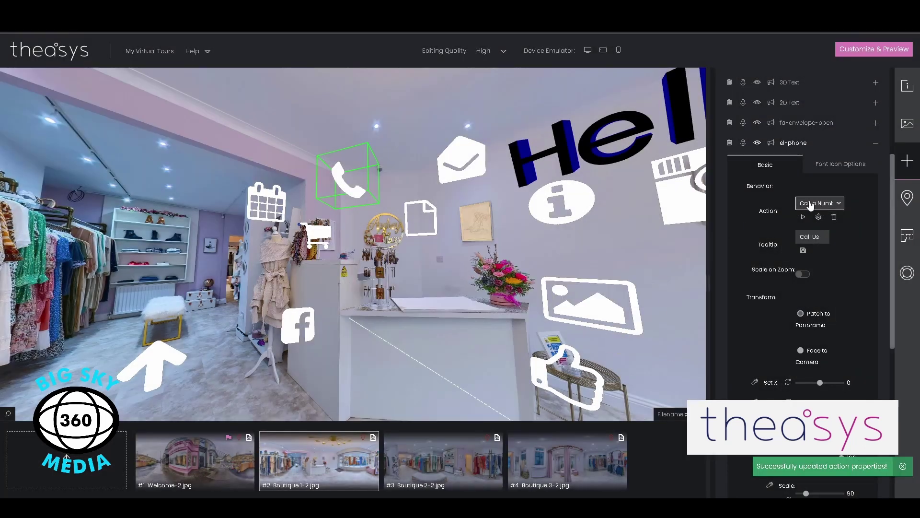
click(819, 203)
key(Escape)
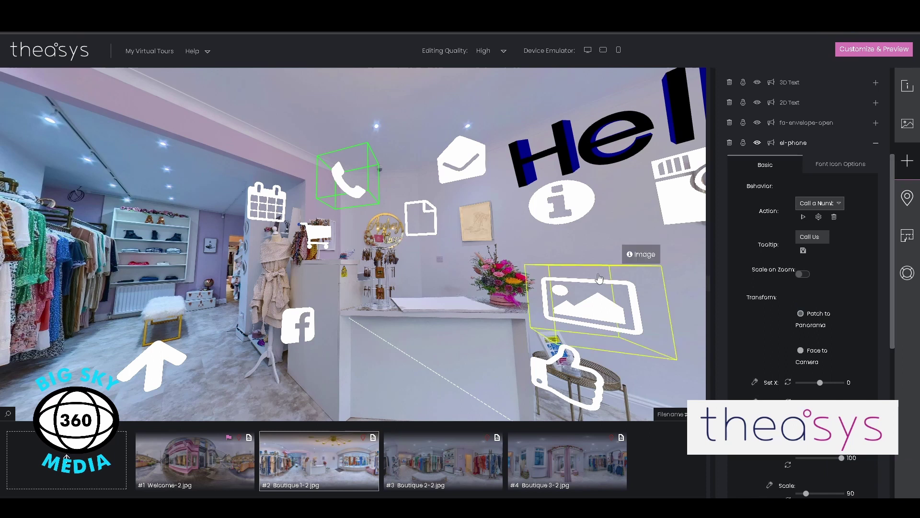
- Preview the Book Now calendar hotspot's booking page, then close it
drag(446, 345, 509, 339)
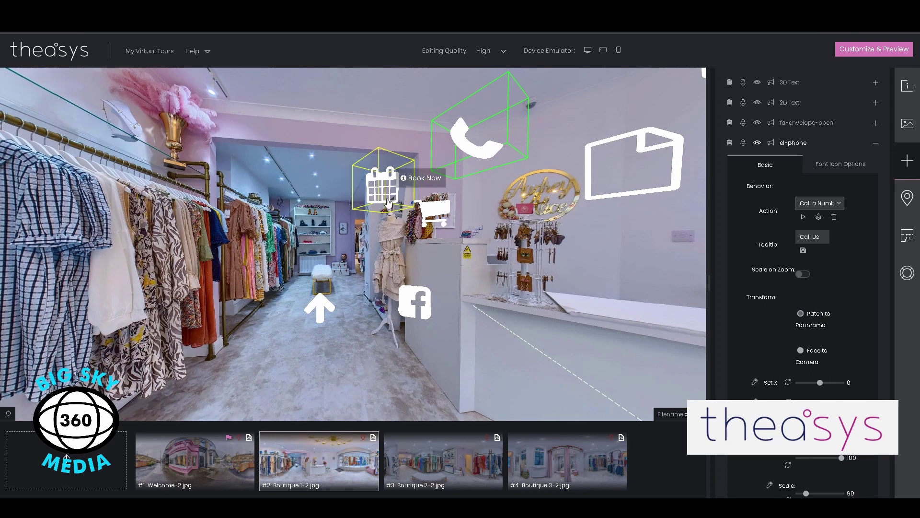
click(388, 199)
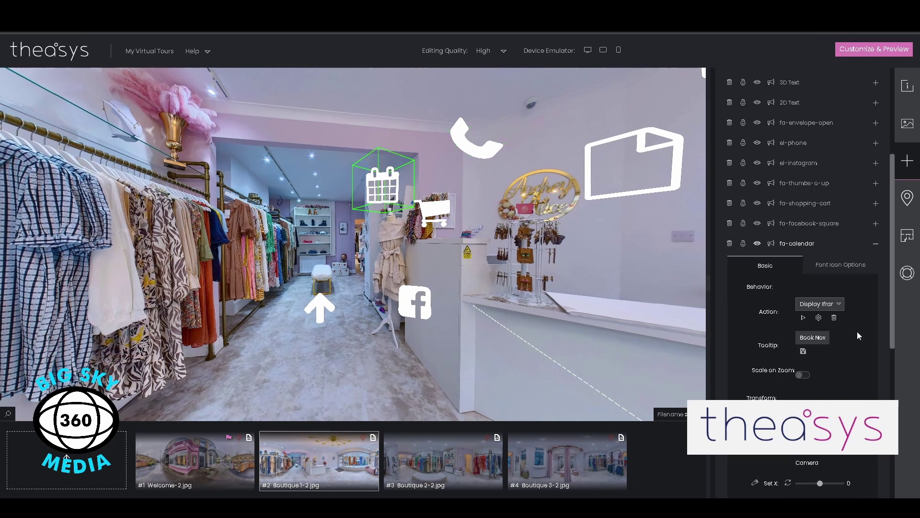
drag(516, 305, 500, 324)
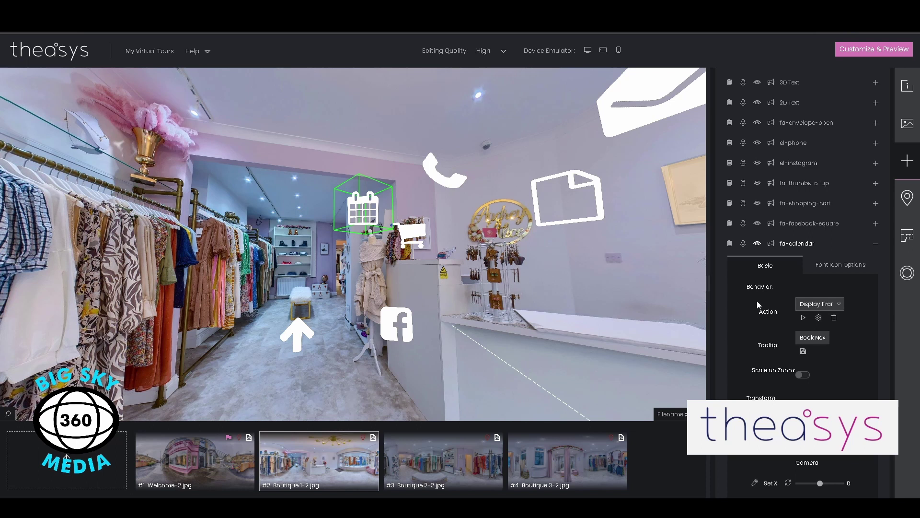
click(804, 317)
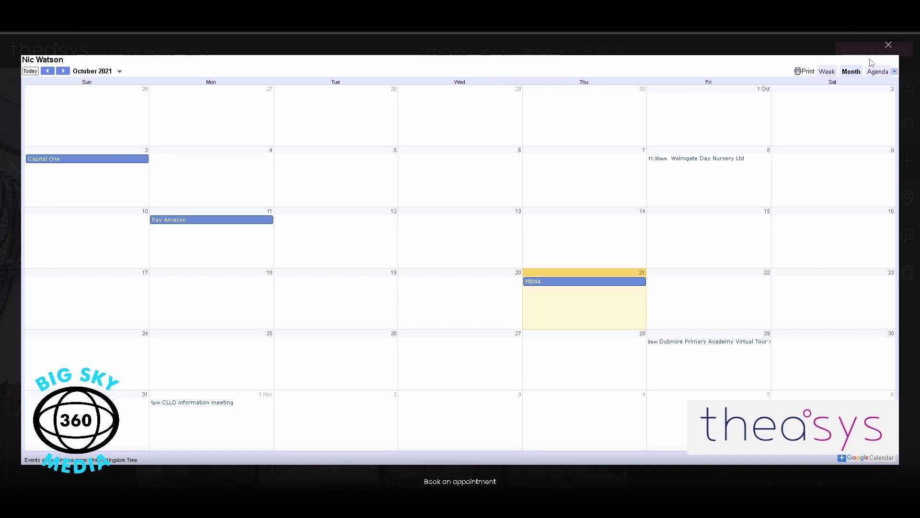
click(888, 45)
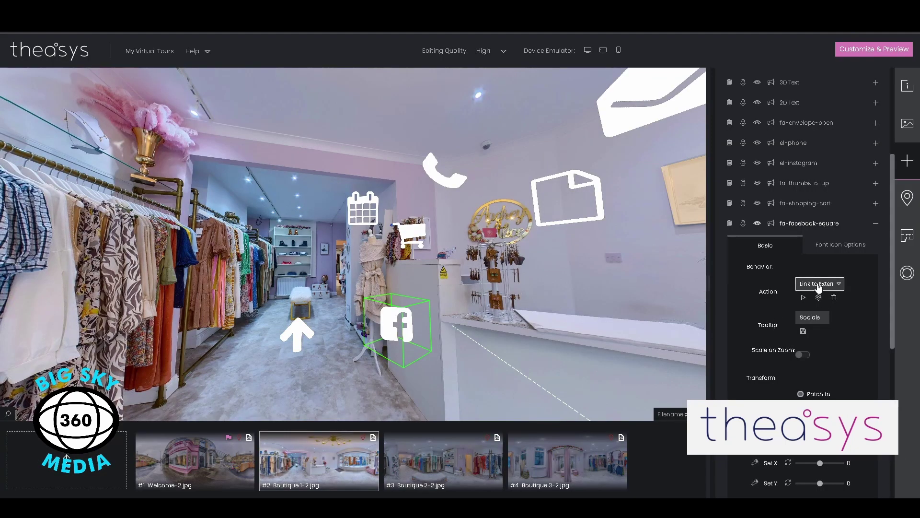
- Keep Link to External Url on the Facebook hotspot and test its Facebook page link
click(817, 284)
click(817, 314)
click(804, 297)
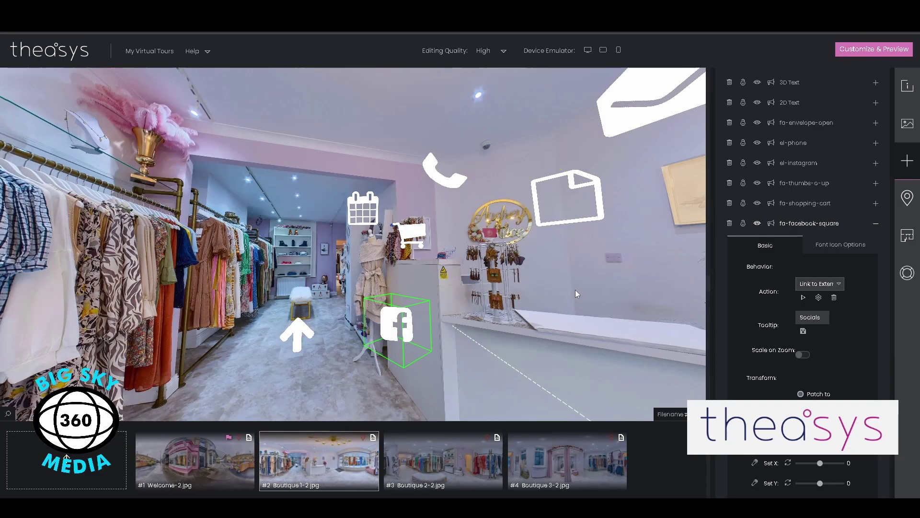
drag(576, 293, 460, 269)
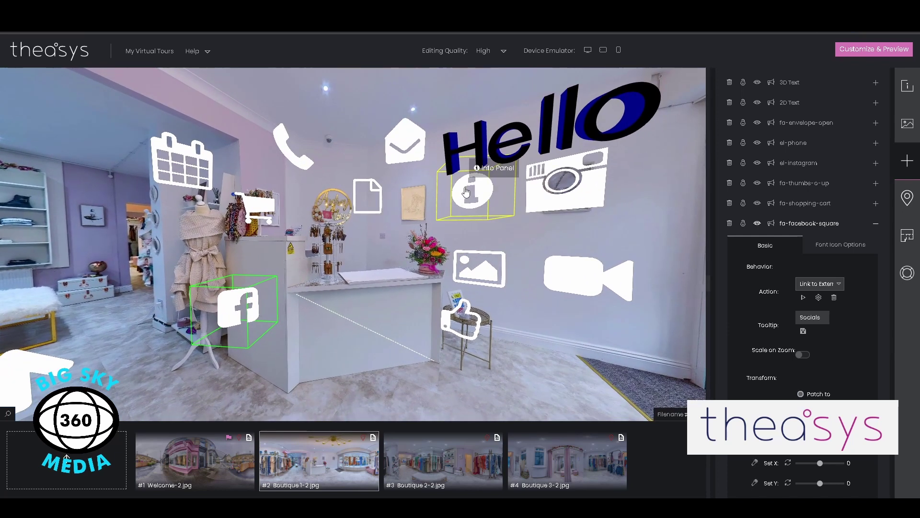
scroll(790, 278, up, 5)
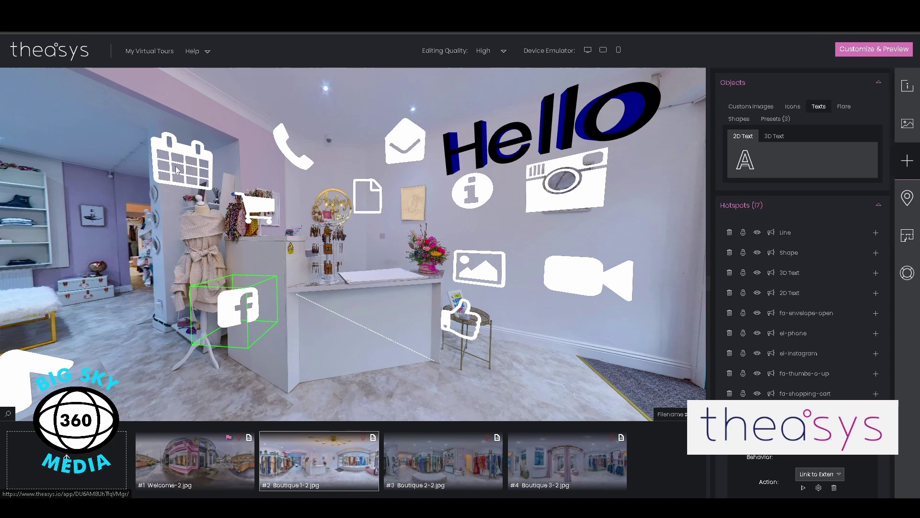
- Browse the emoji, flag and font icon sets, choosing the FontAwesome library
click(793, 111)
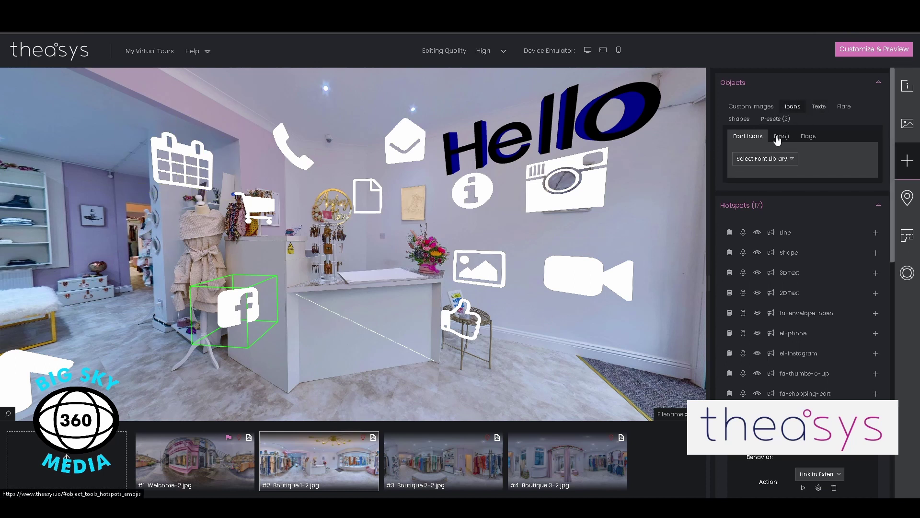
click(782, 139)
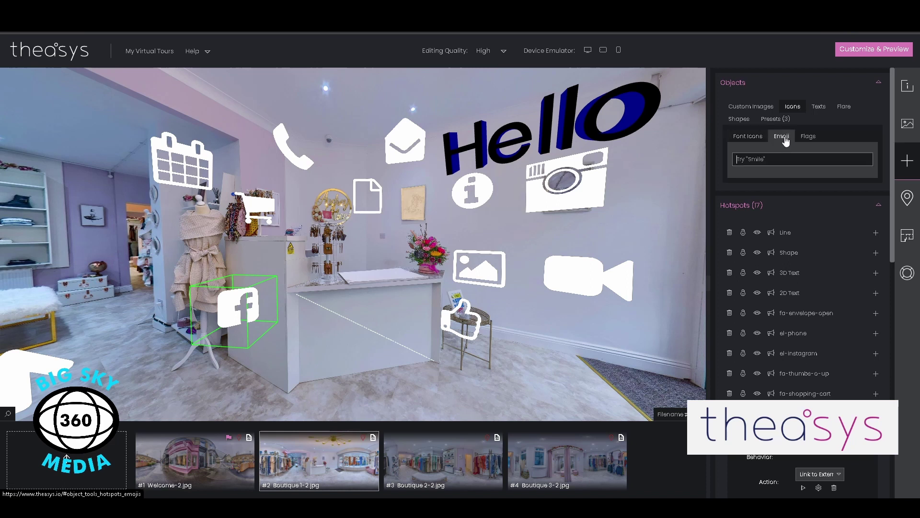
click(809, 138)
click(746, 137)
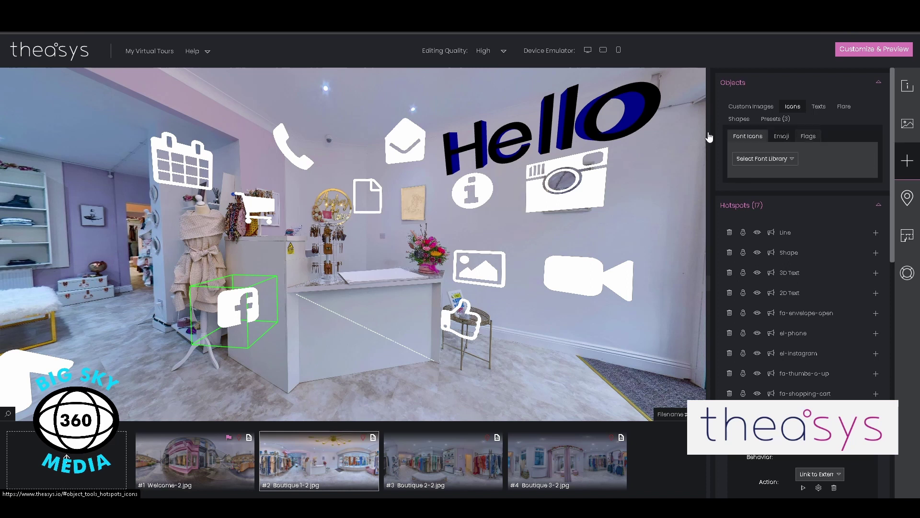
click(766, 163)
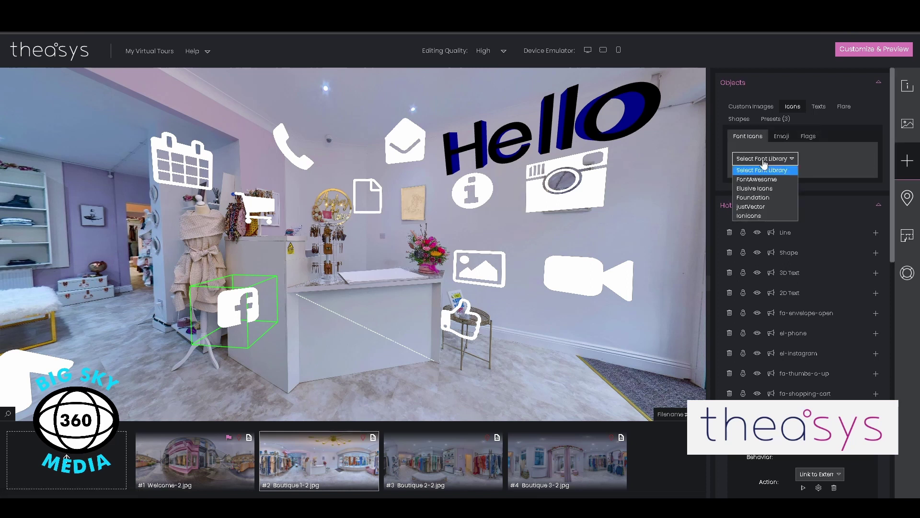
click(768, 180)
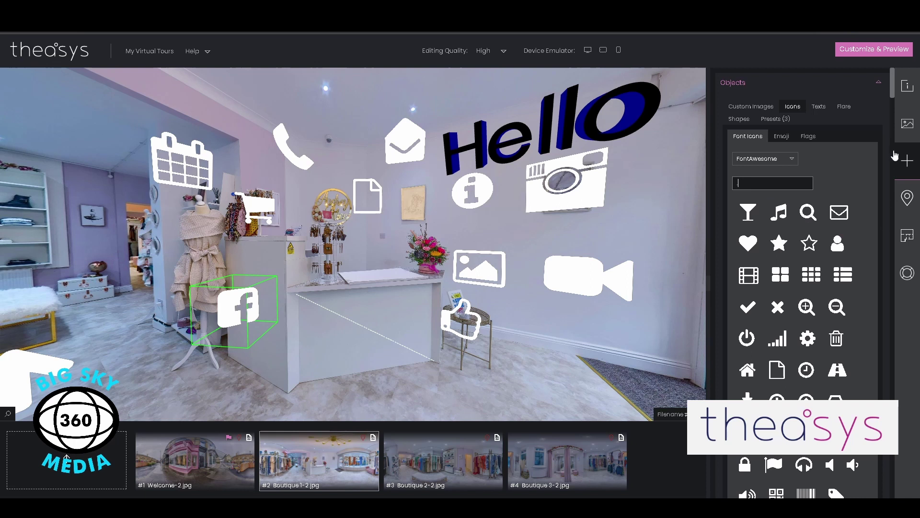
scroll(893, 96, down, 10)
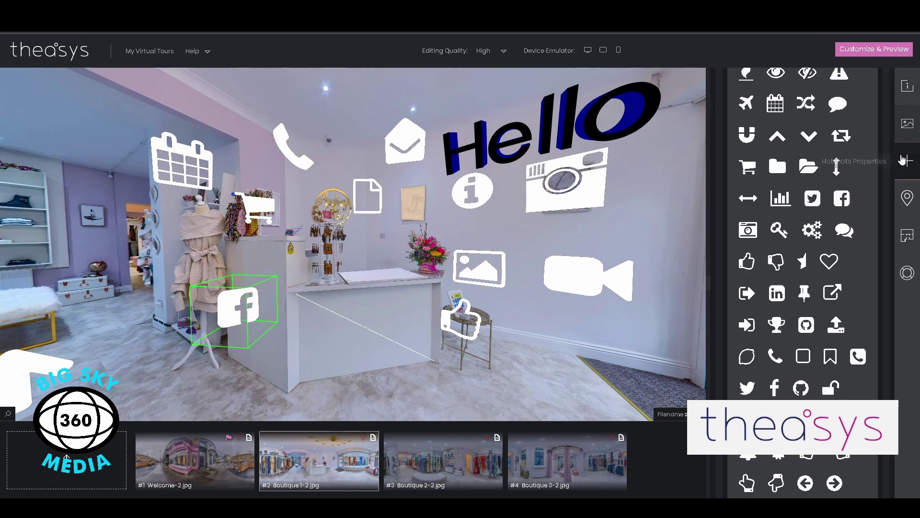
scroll(904, 199, down, 10)
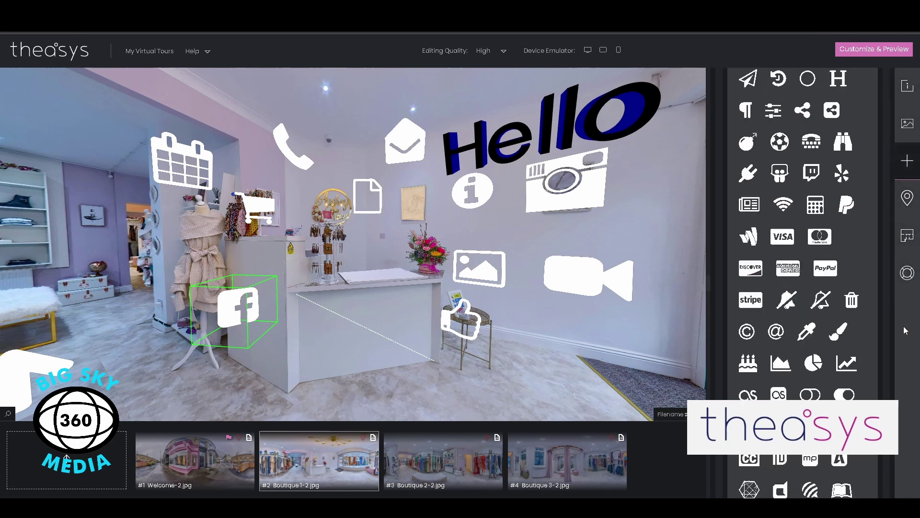
scroll(905, 326, up, 15)
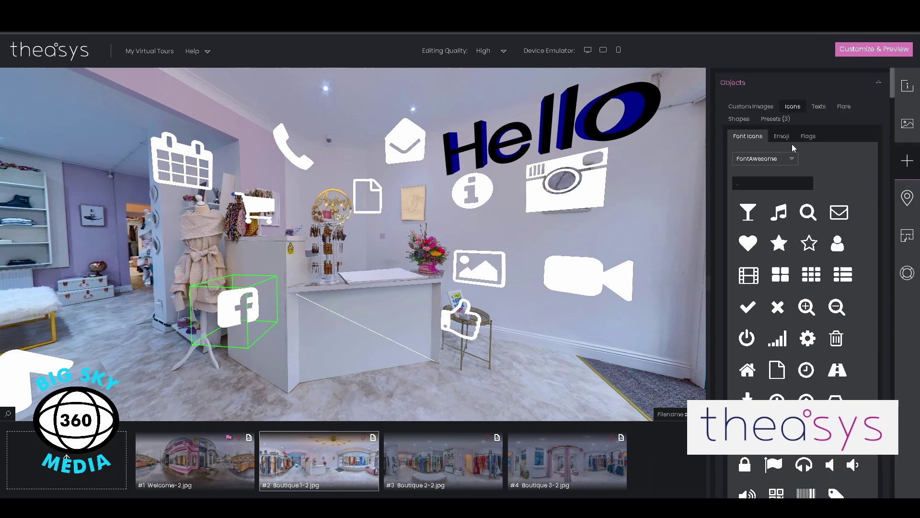
- Search FontAwesome for 'face', 'twitt', then 'inst' to show the Instagram icon
text(face)
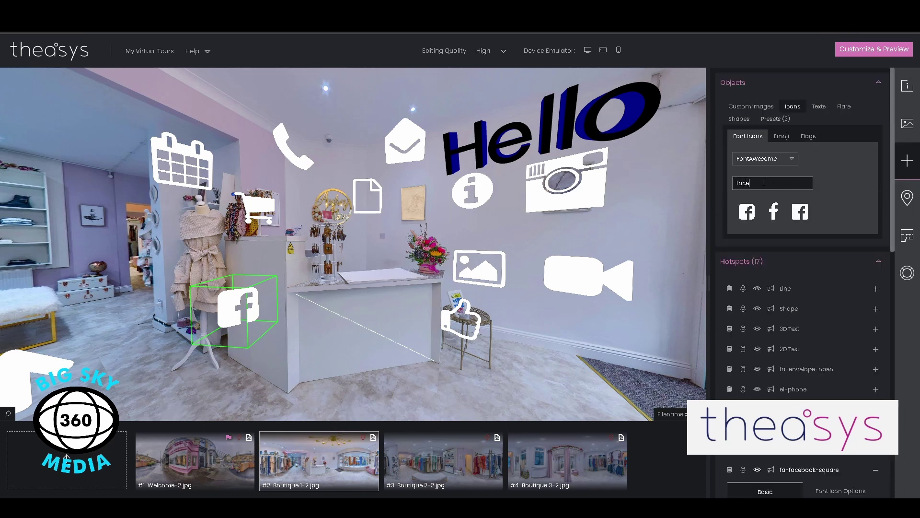
text(twitt)
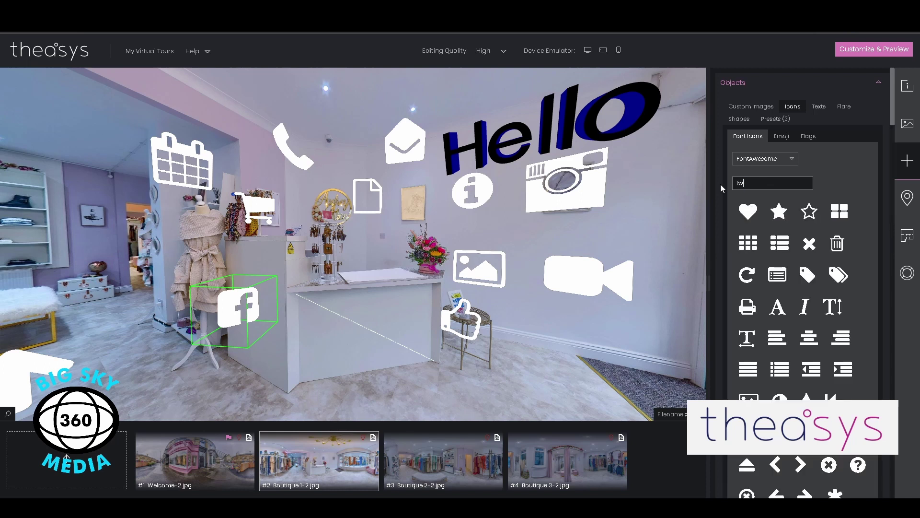
key(BackSpace)
key(BackSpace)
key(BackSpace)
key(BackSpace)
key(BackSpace)
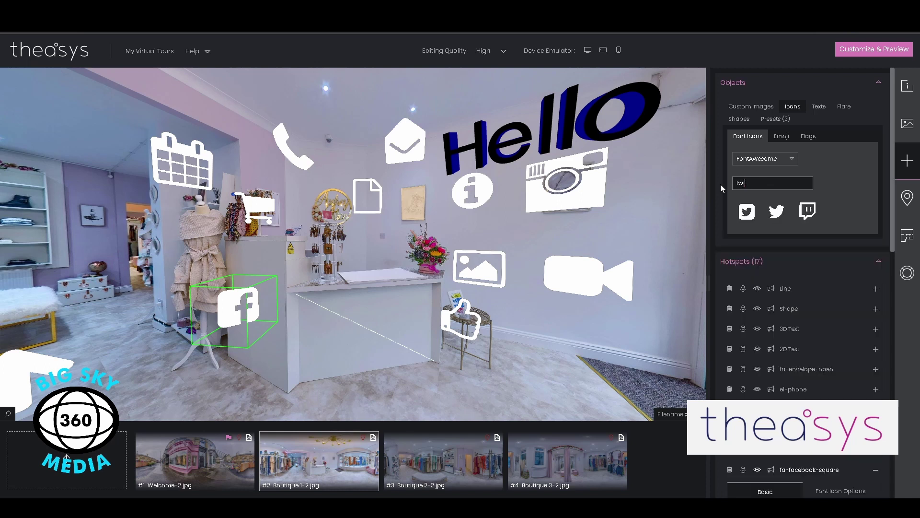
text(inst)
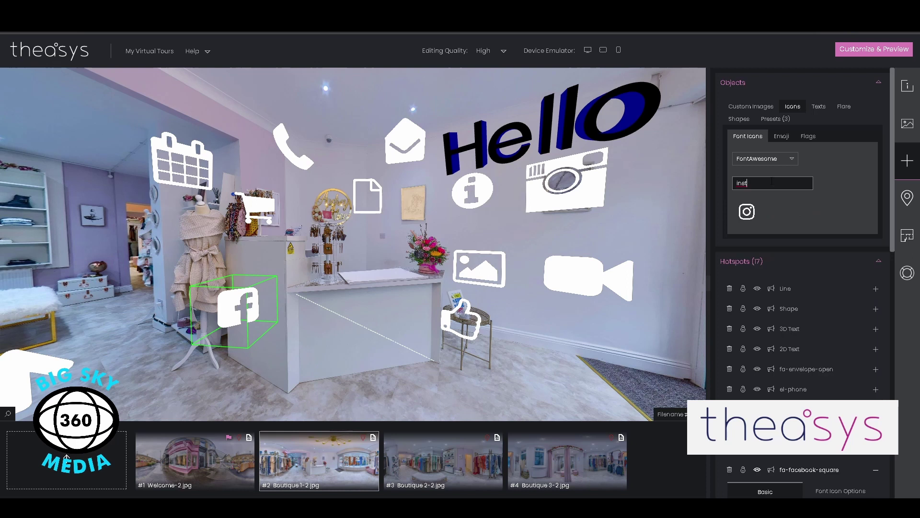
click(791, 159)
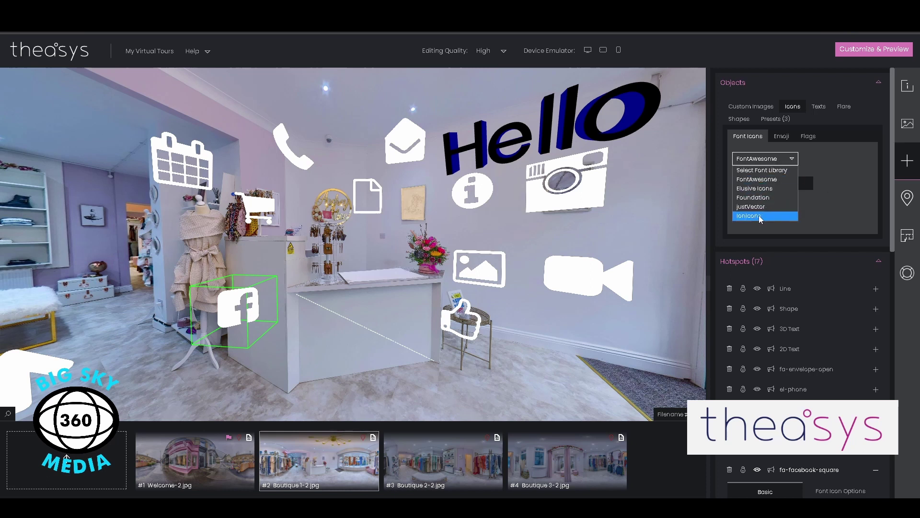
click(830, 215)
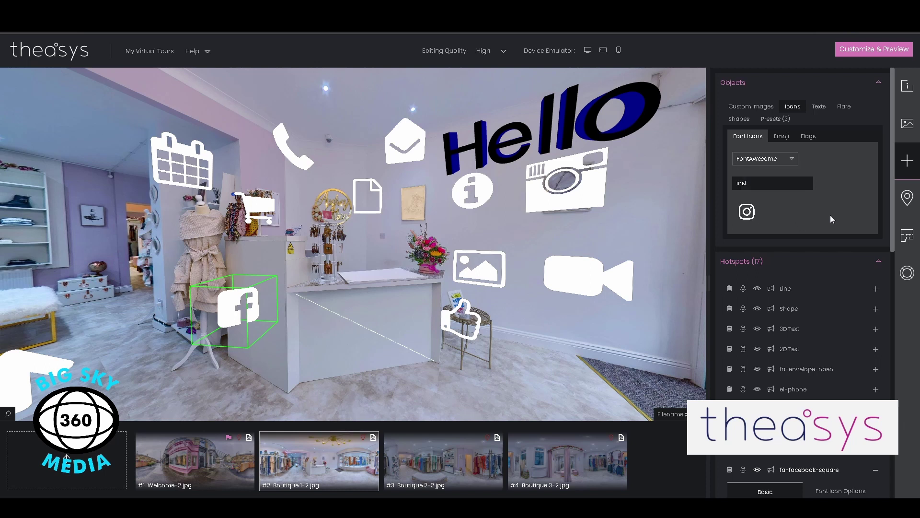
click(781, 138)
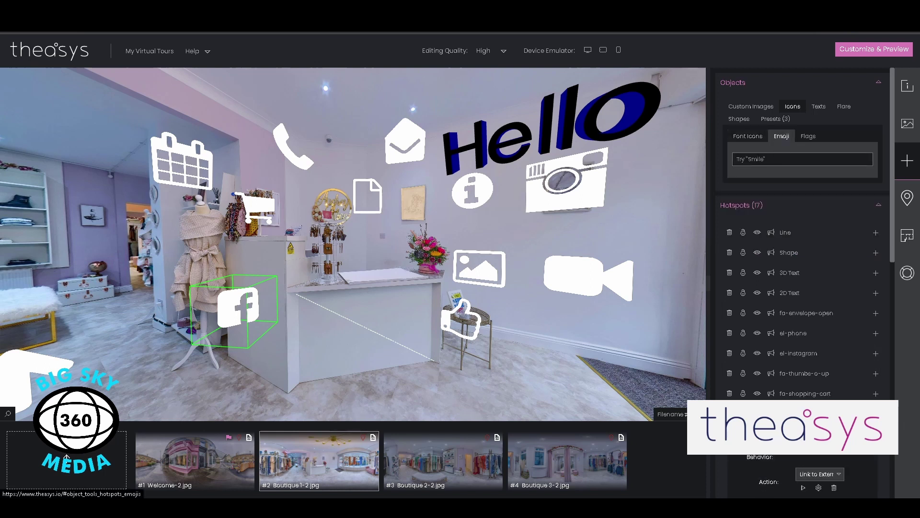
click(759, 160)
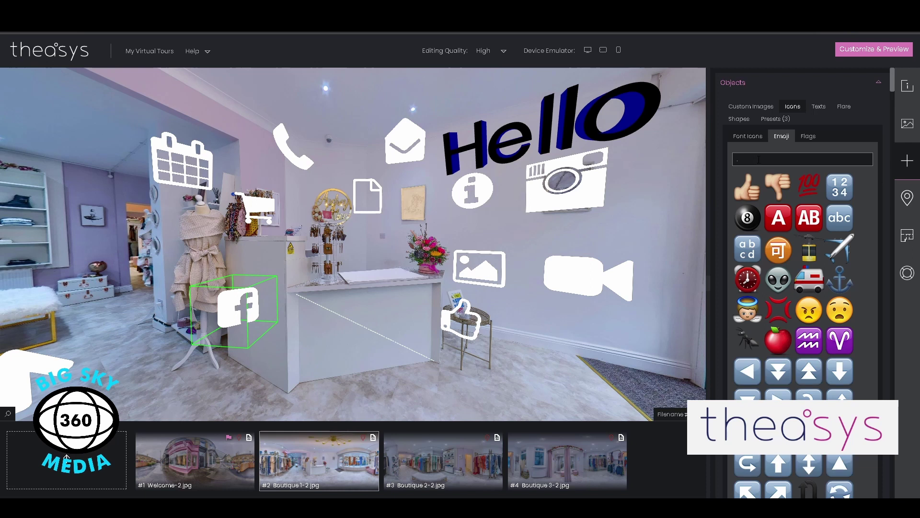
scroll(801, 239, down, 20)
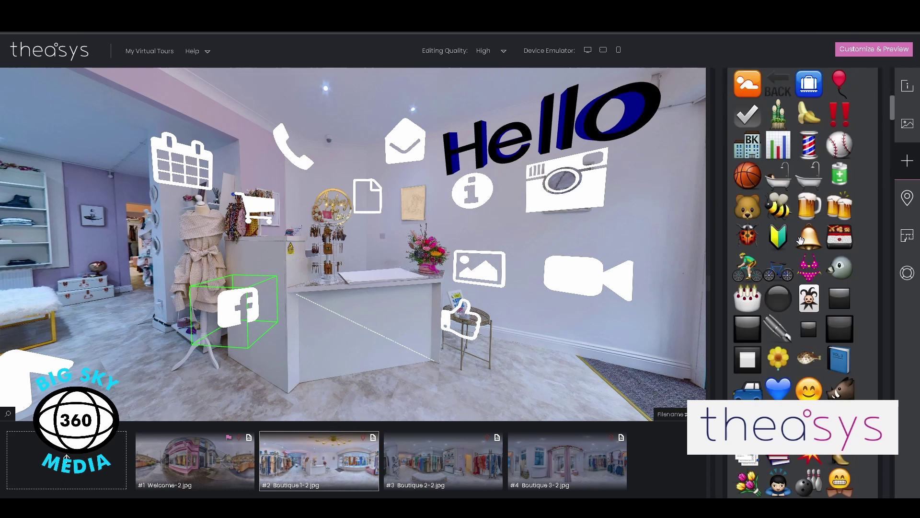
scroll(803, 238, down, 20)
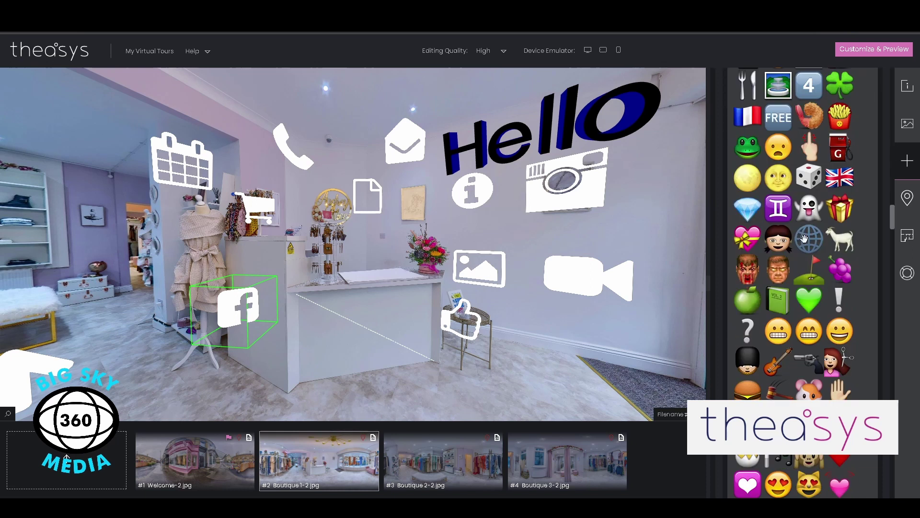
scroll(804, 237, down, 20)
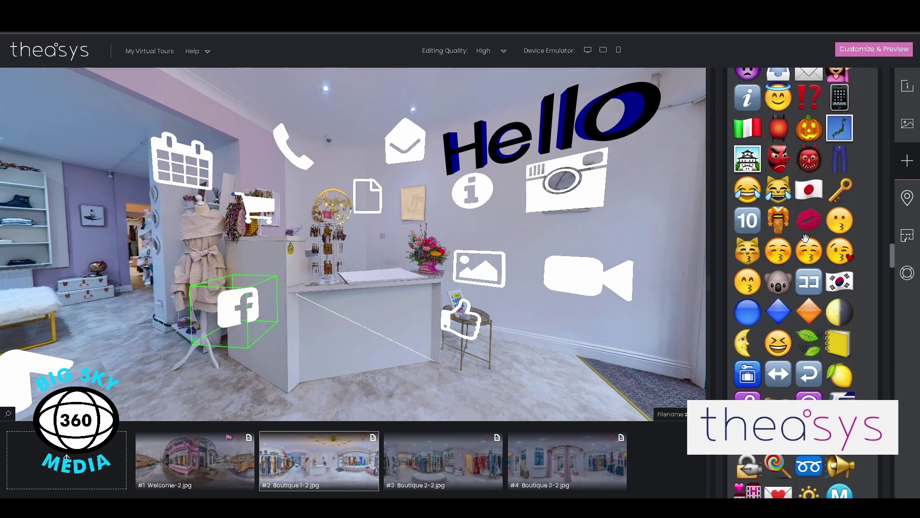
drag(368, 263, 368, 263)
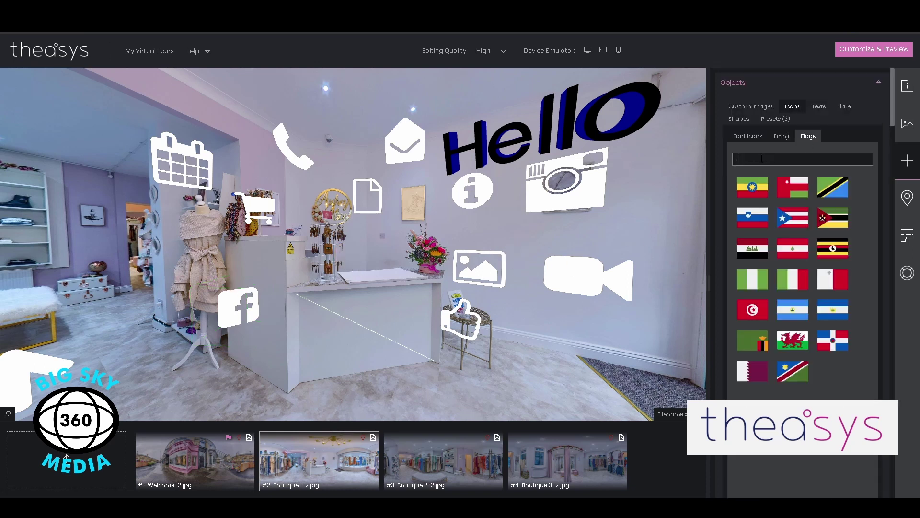
scroll(812, 232, down, 10)
scroll(812, 232, up, 10)
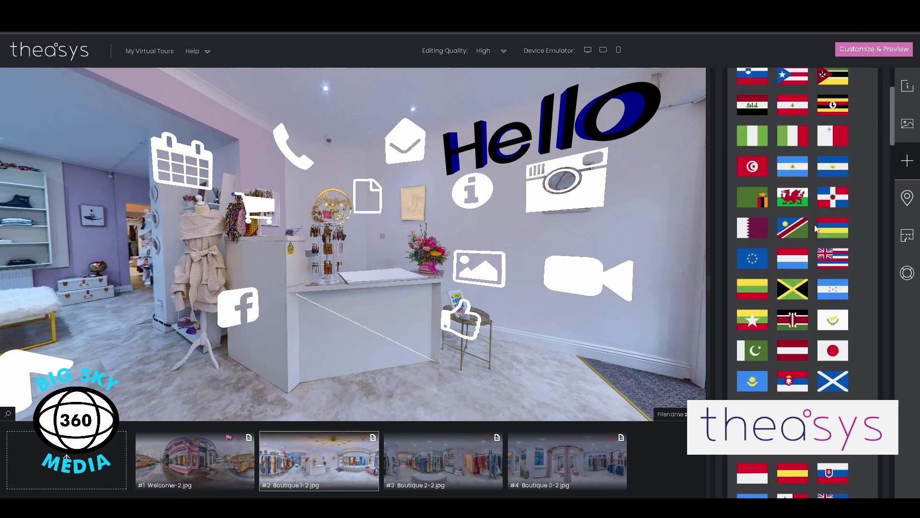
click(748, 137)
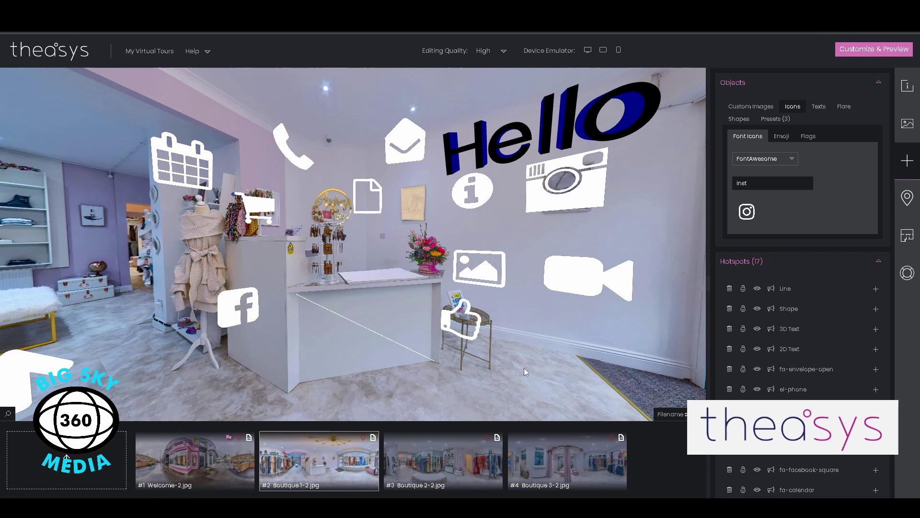
- Turn toward the shop door and view the Shapes objects' Polygonal Line option
drag(525, 372, 345, 226)
click(339, 219)
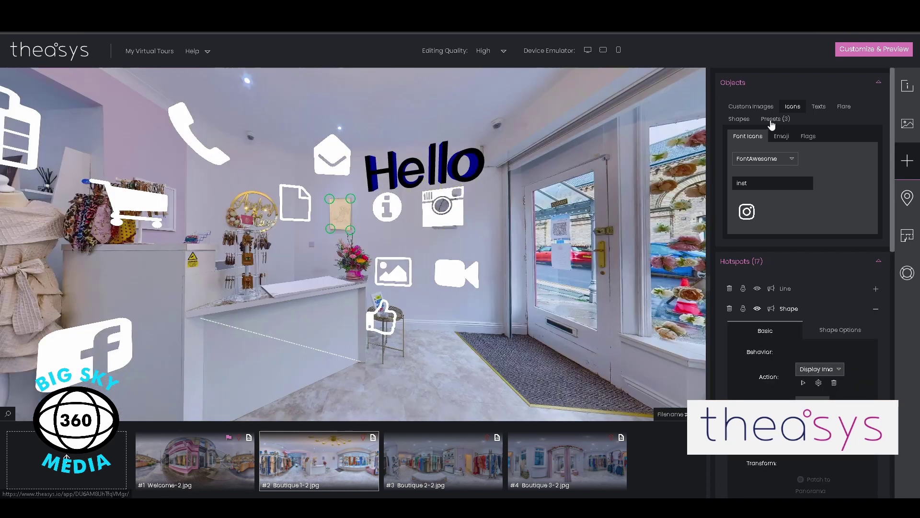
click(738, 119)
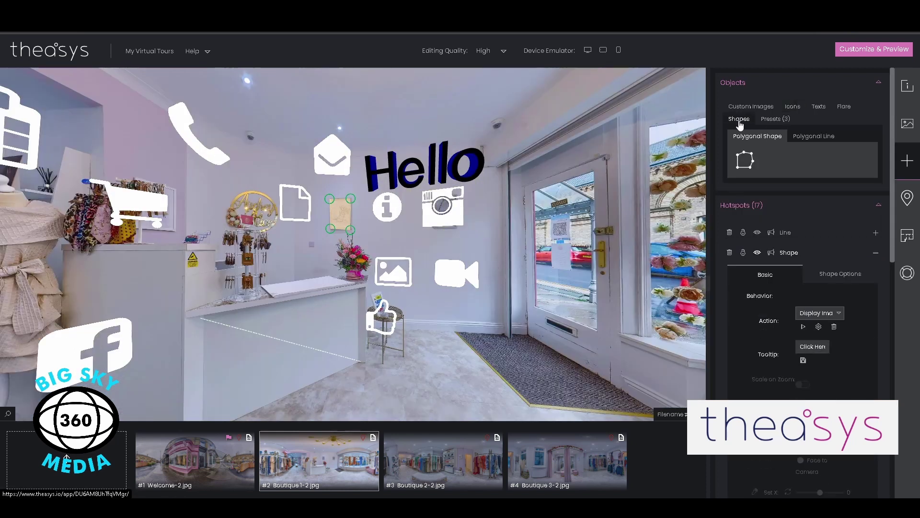
click(815, 136)
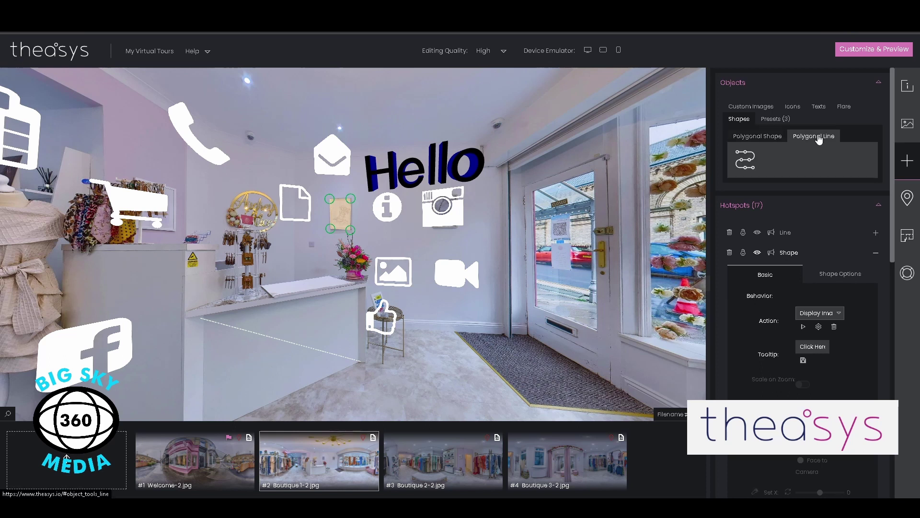
click(281, 345)
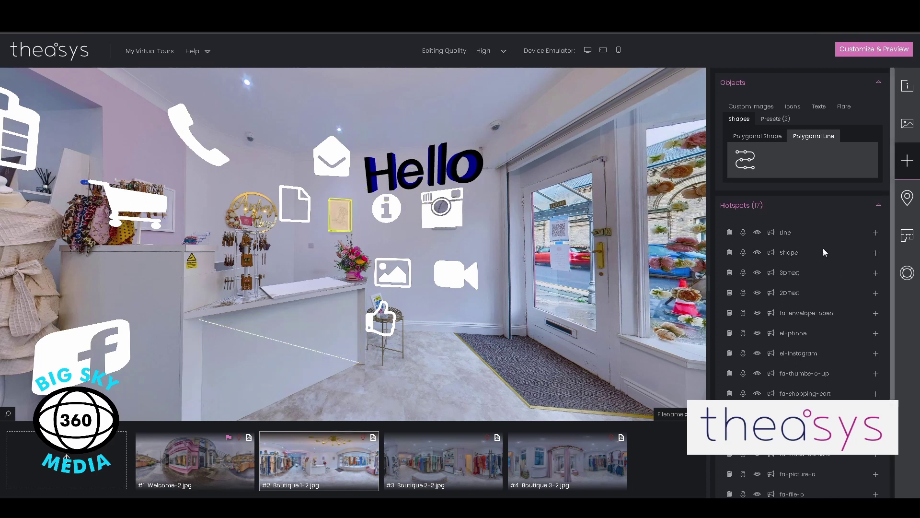
- Keep the dashed line hotspot at No Action, then select the picture-frame shape hotspot
scroll(832, 269, down, 2)
click(295, 353)
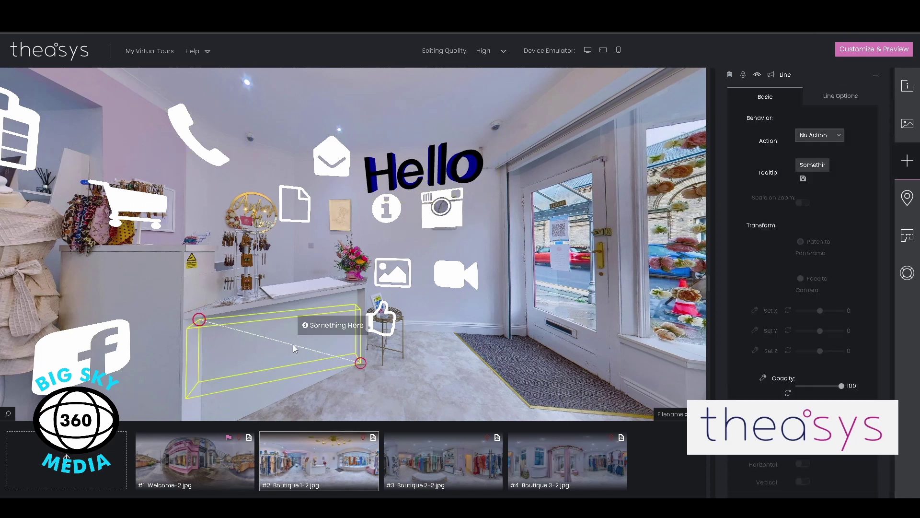
click(831, 160)
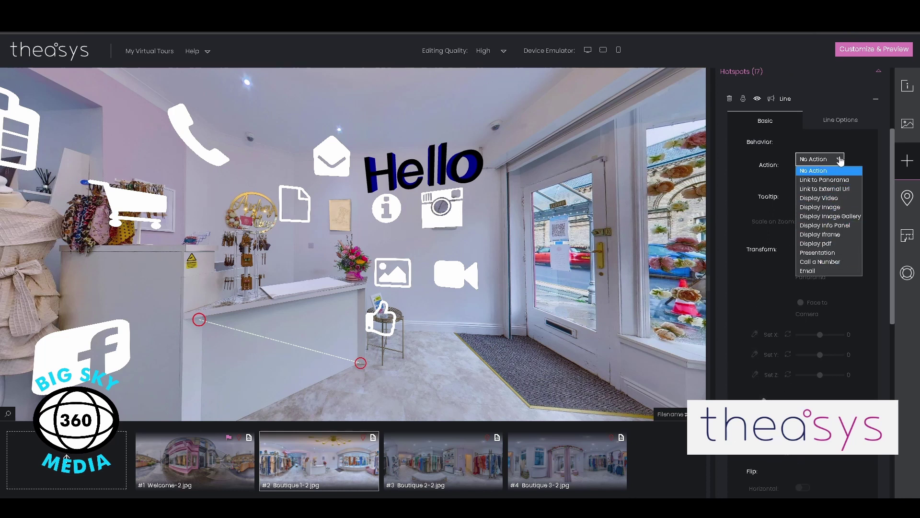
click(839, 159)
click(340, 221)
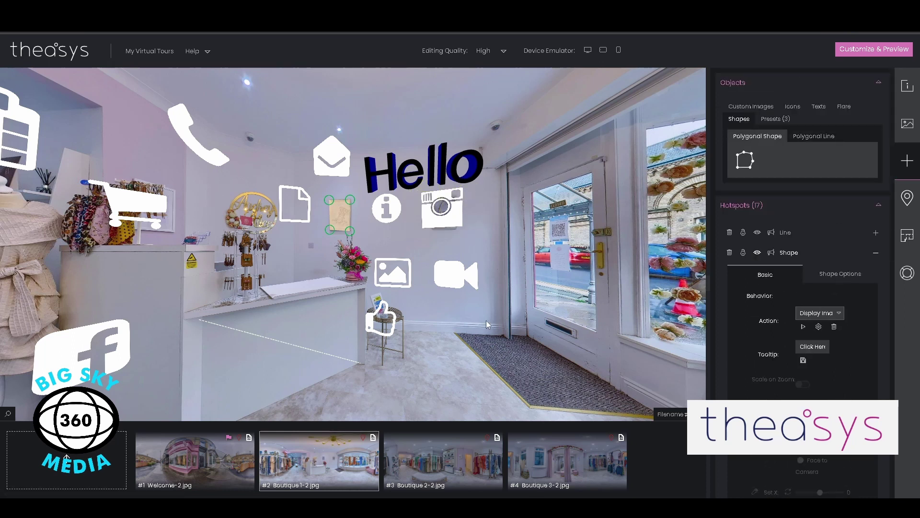
- Place a new polygonal shape by the shop door and drag its corners onto the glass
drag(516, 356, 420, 356)
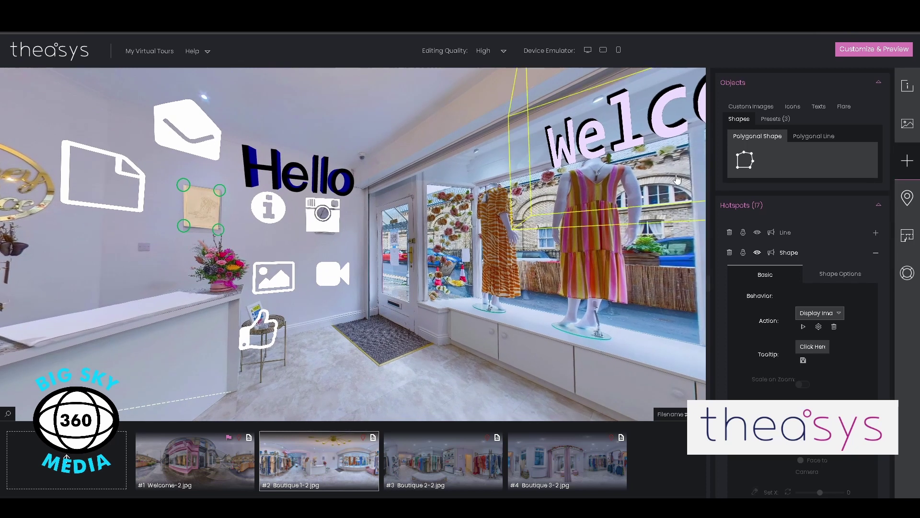
drag(745, 159, 401, 234)
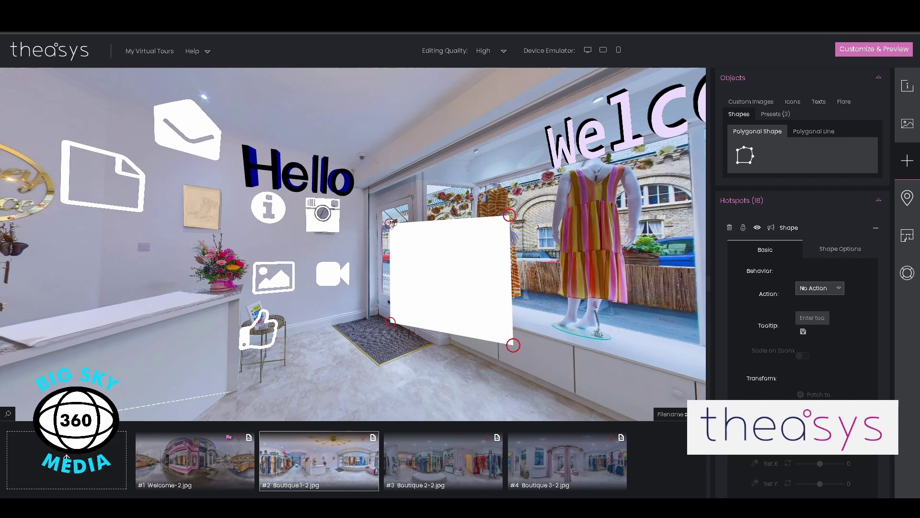
drag(391, 223, 381, 208)
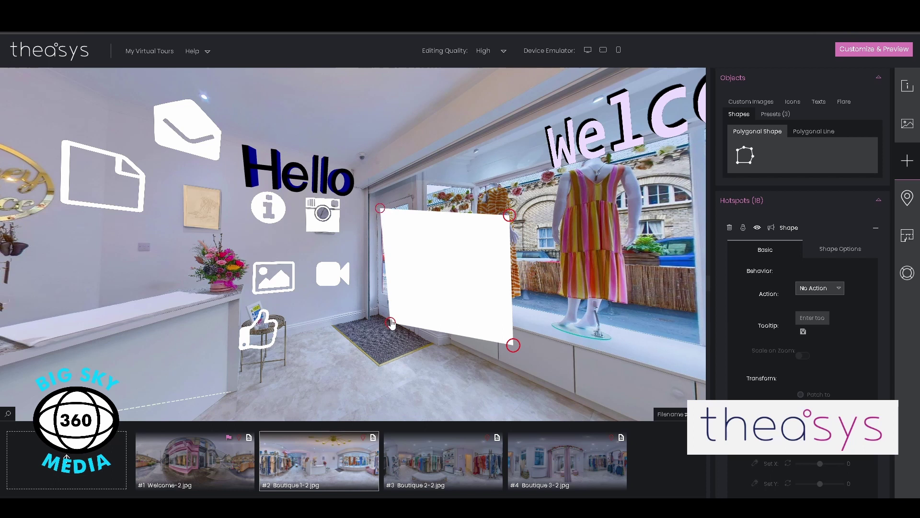
drag(391, 323, 382, 290)
drag(513, 345, 405, 301)
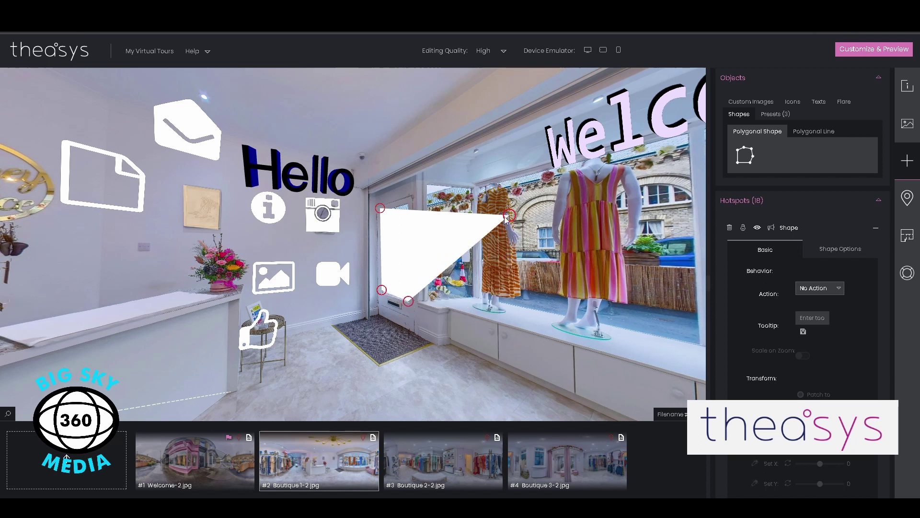
drag(511, 220, 392, 219)
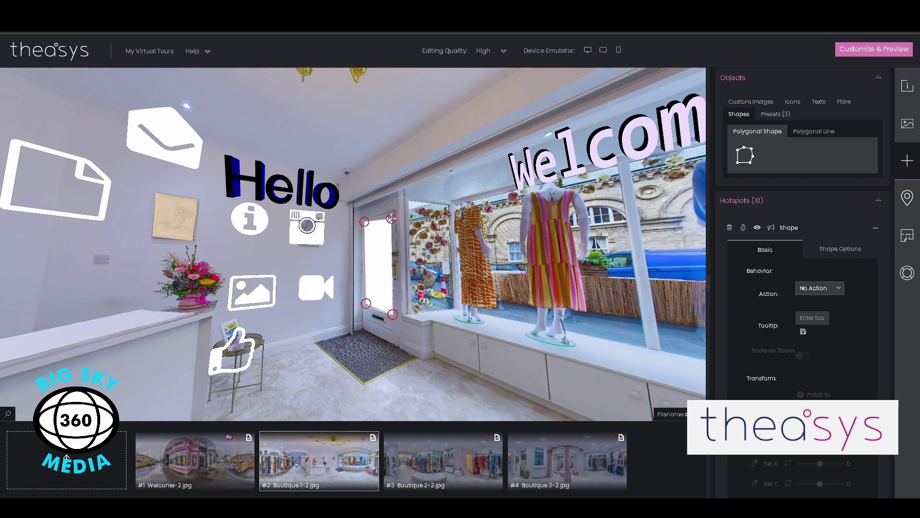
- Fine-tune the shape's top-left and bottom corners to the door glass and open the Action list
scroll(767, 249, down, 1)
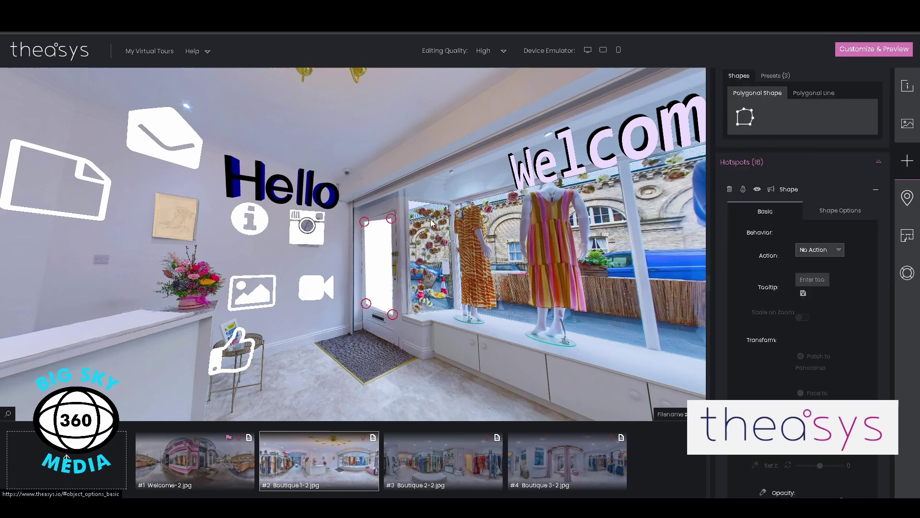
scroll(822, 300, down, 2)
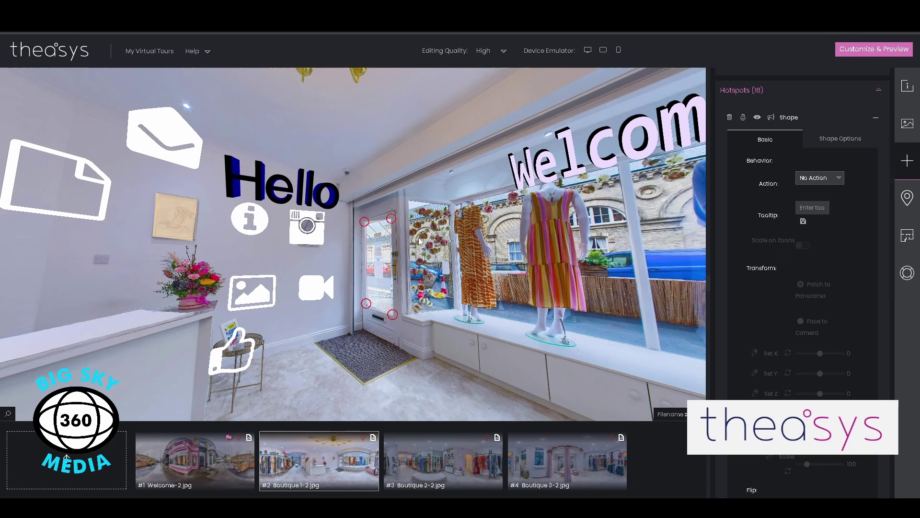
scroll(399, 242, up, 4)
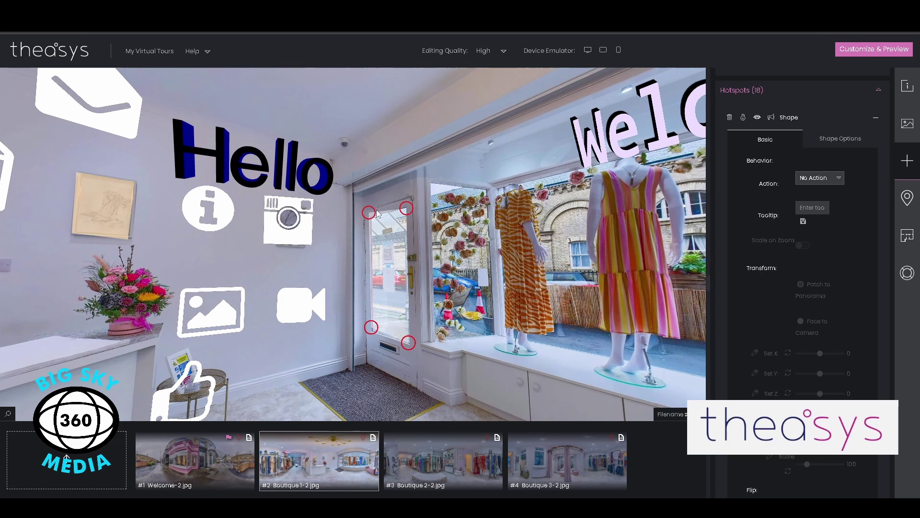
drag(369, 212, 372, 218)
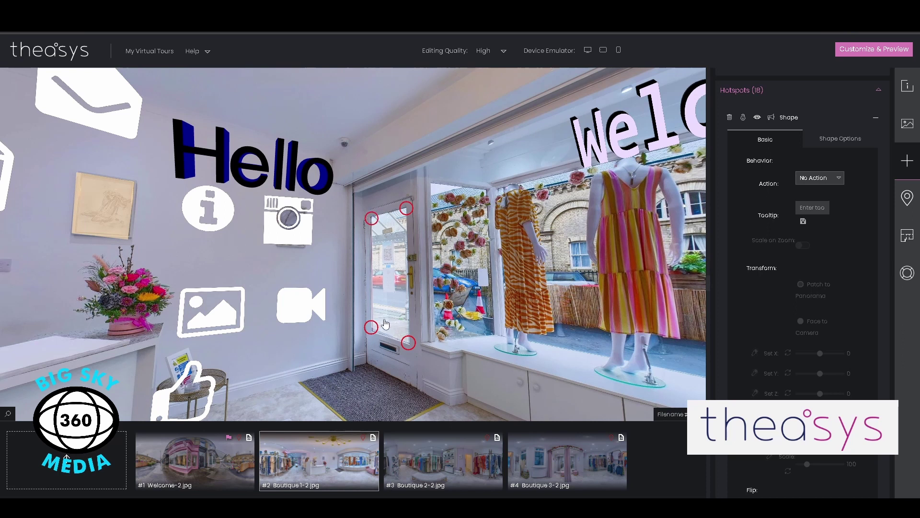
drag(371, 328, 408, 342)
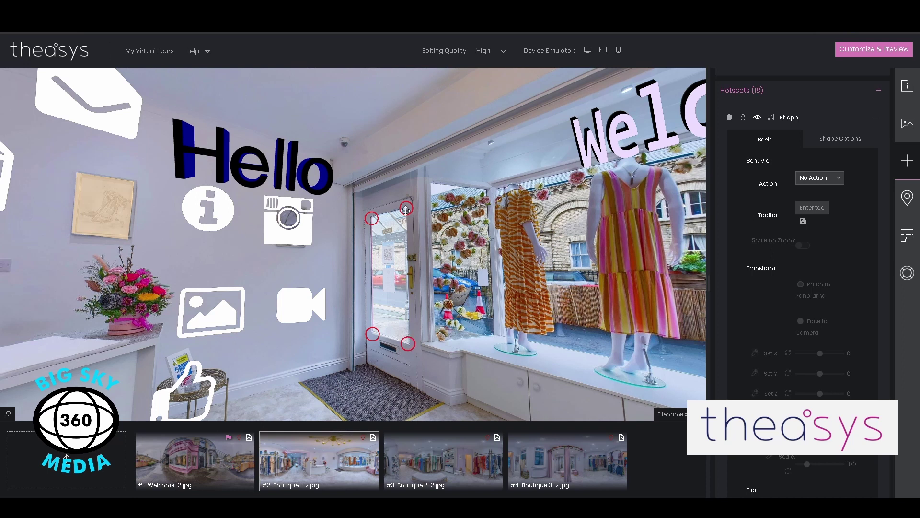
click(815, 178)
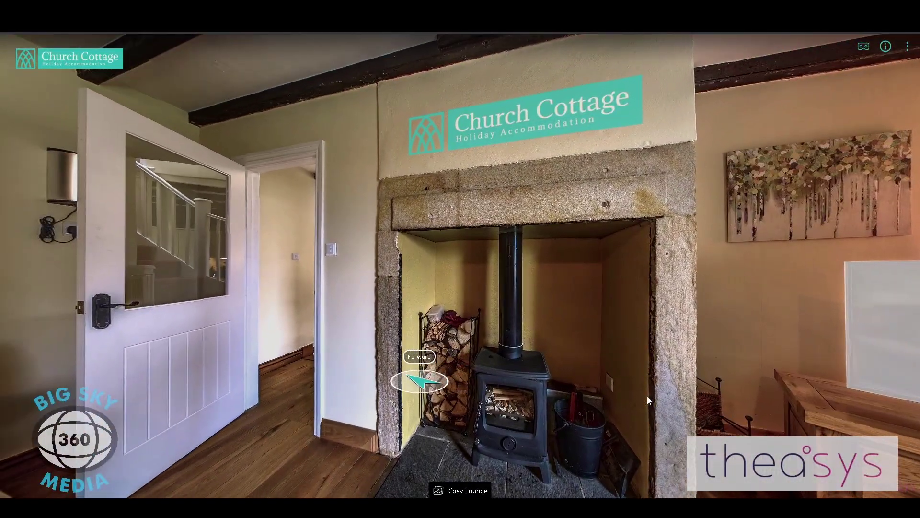
- Turn to the lounge TV, play its video hotspot, skip ahead, and close the pop-up
drag(647, 396, 527, 392)
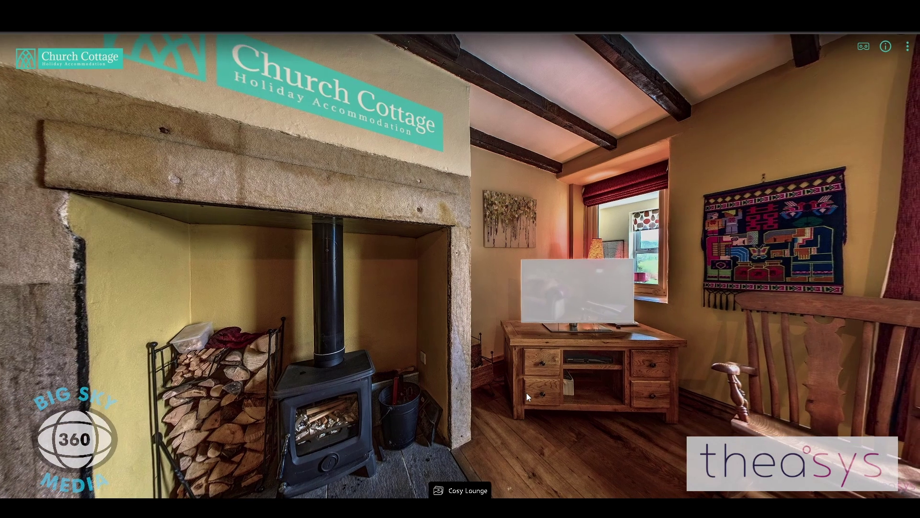
click(568, 294)
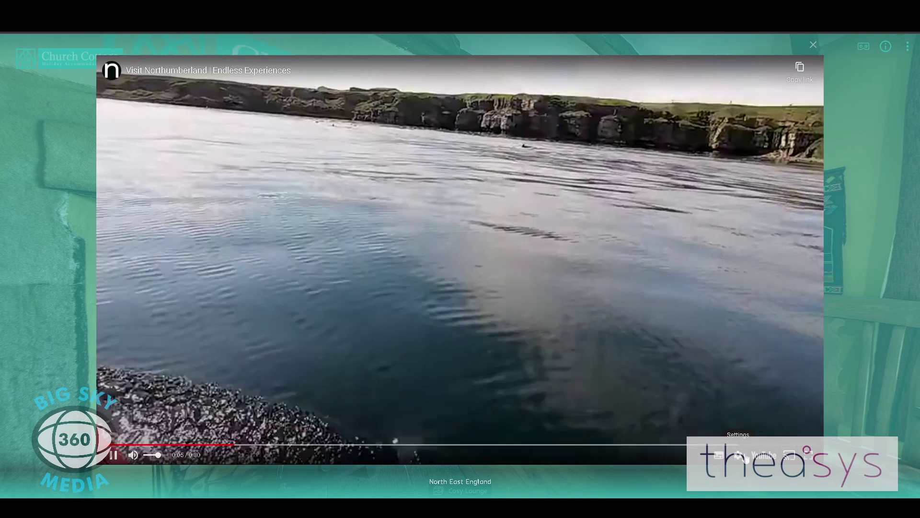
key(space)
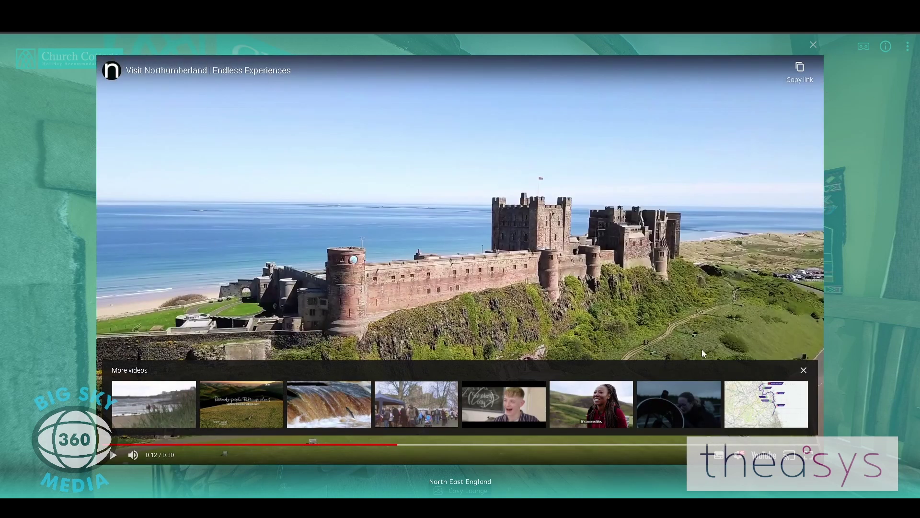
click(815, 45)
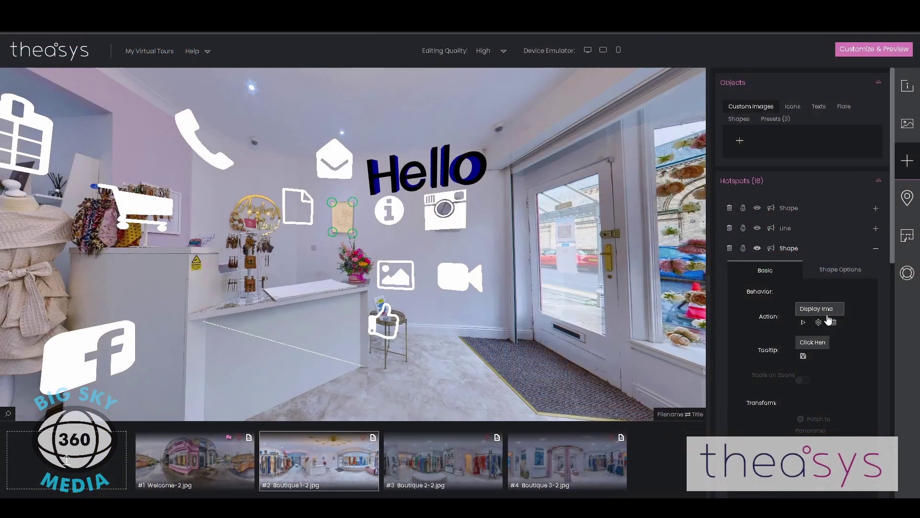
- Preview the picture hotspot's Flowers image action, then toggle the Shape hotspot's lock
click(803, 323)
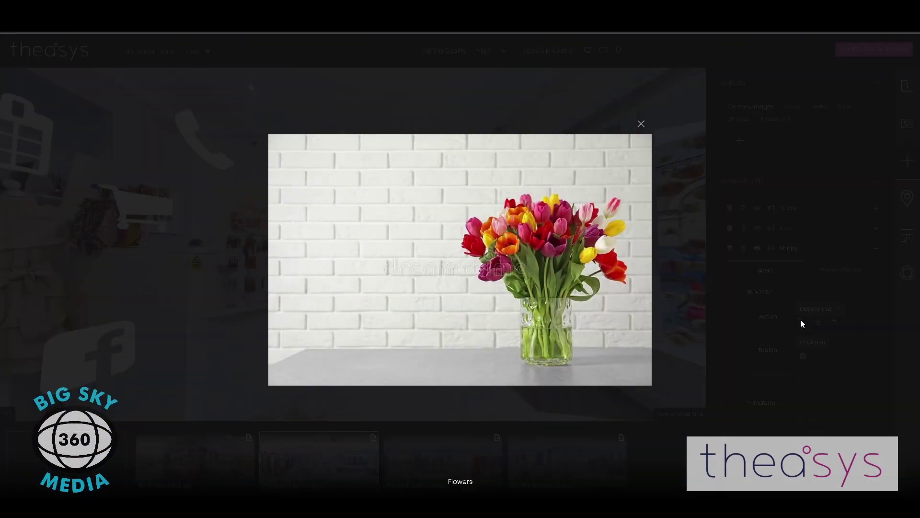
click(641, 125)
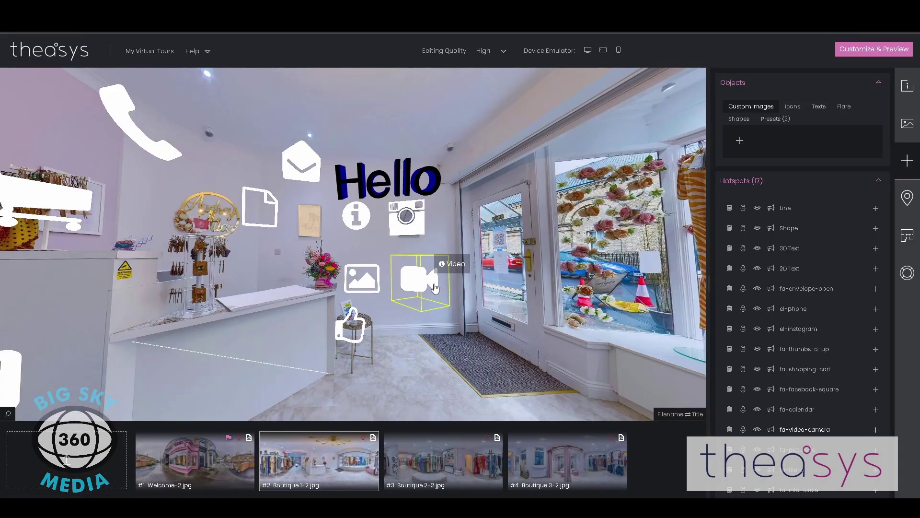
click(309, 215)
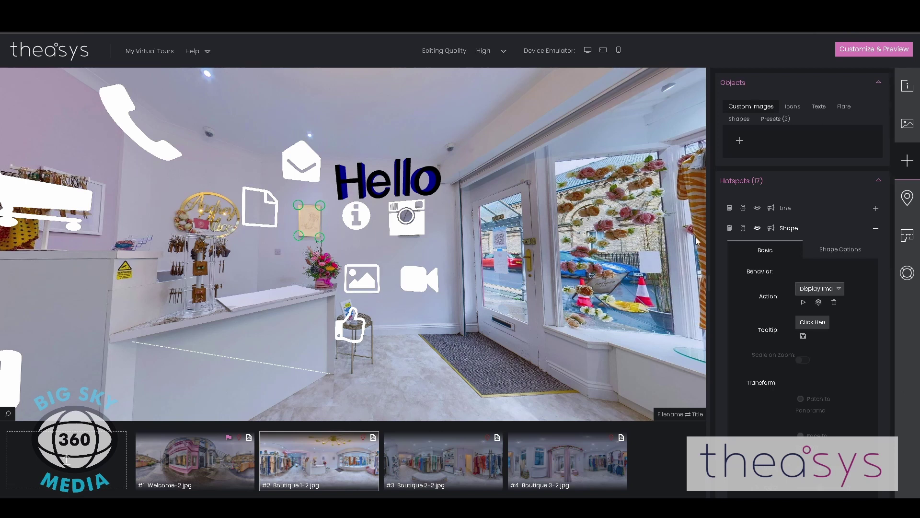
click(743, 230)
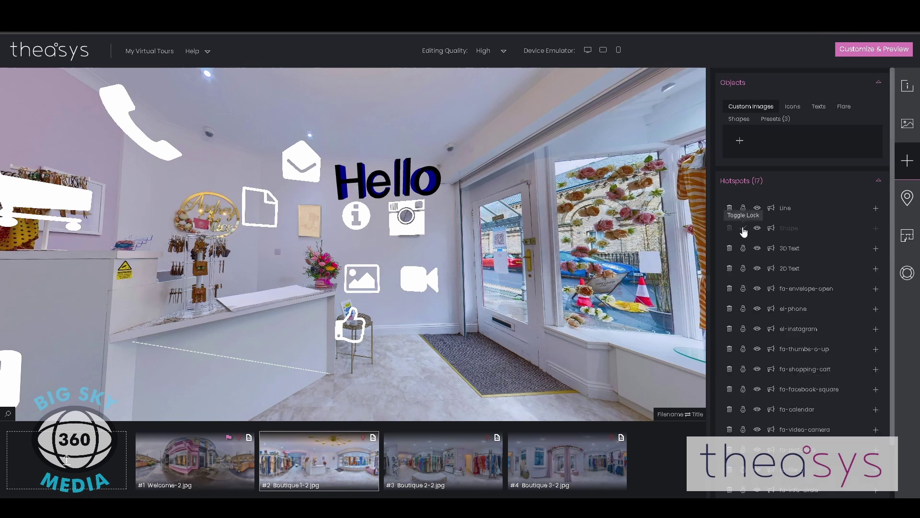
click(339, 182)
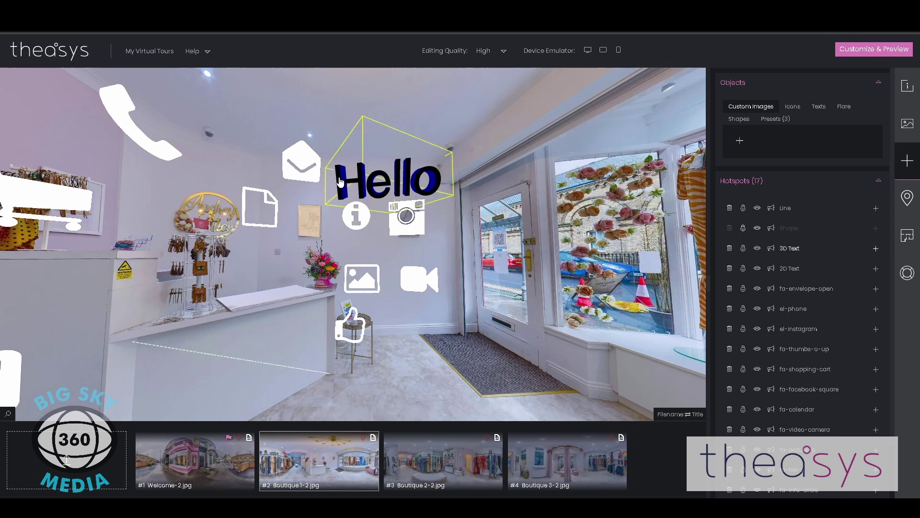
click(356, 215)
drag(315, 218, 509, 223)
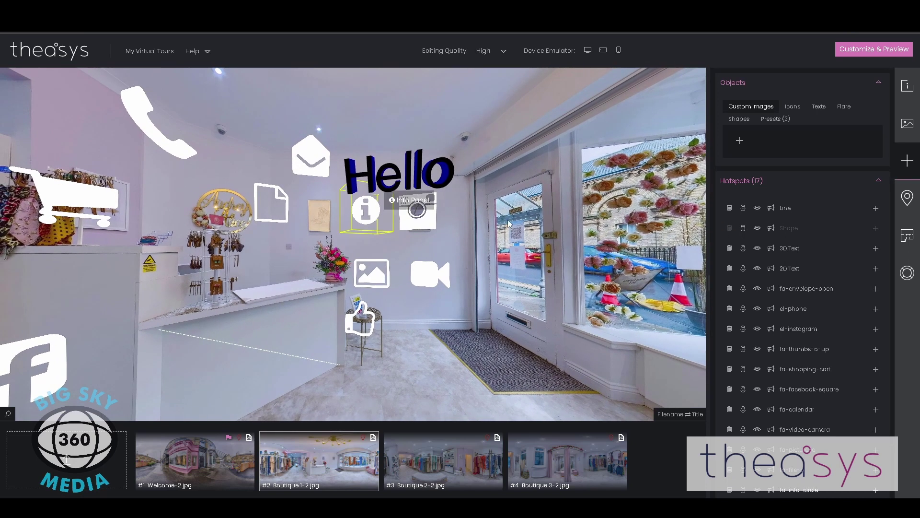
click(509, 223)
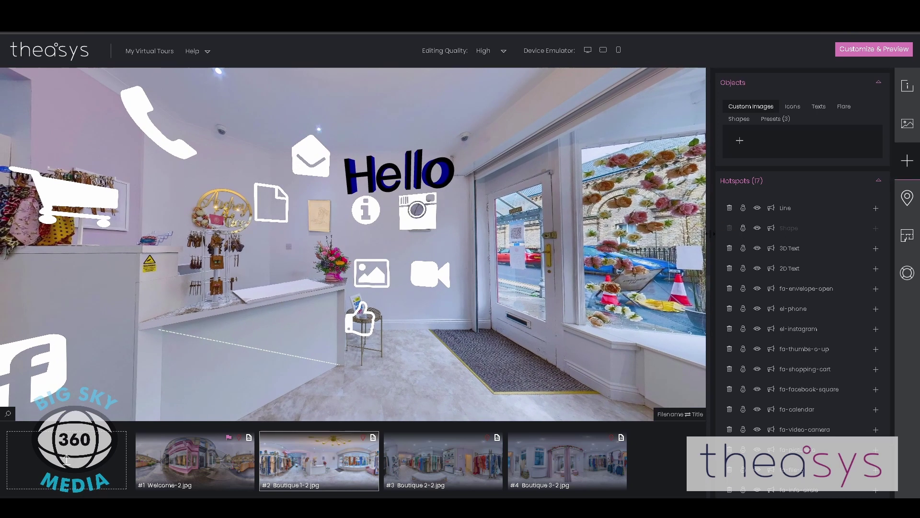
click(743, 229)
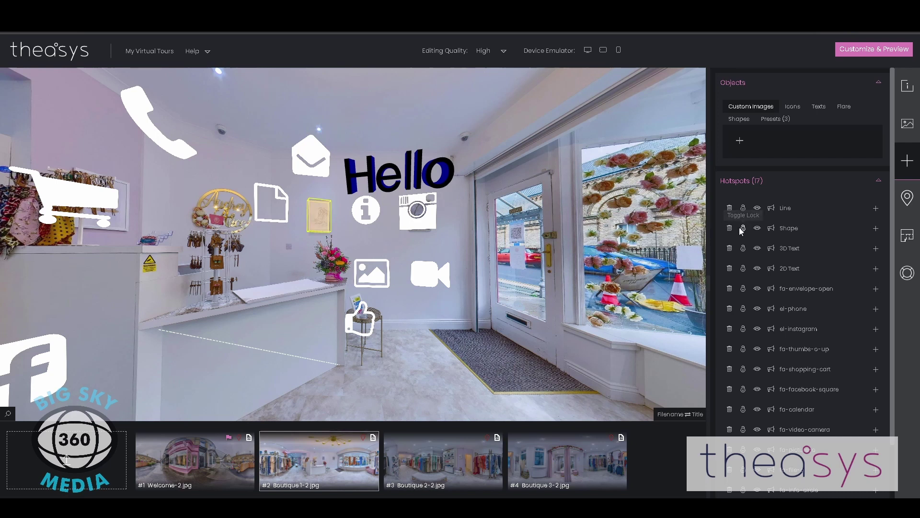
click(743, 228)
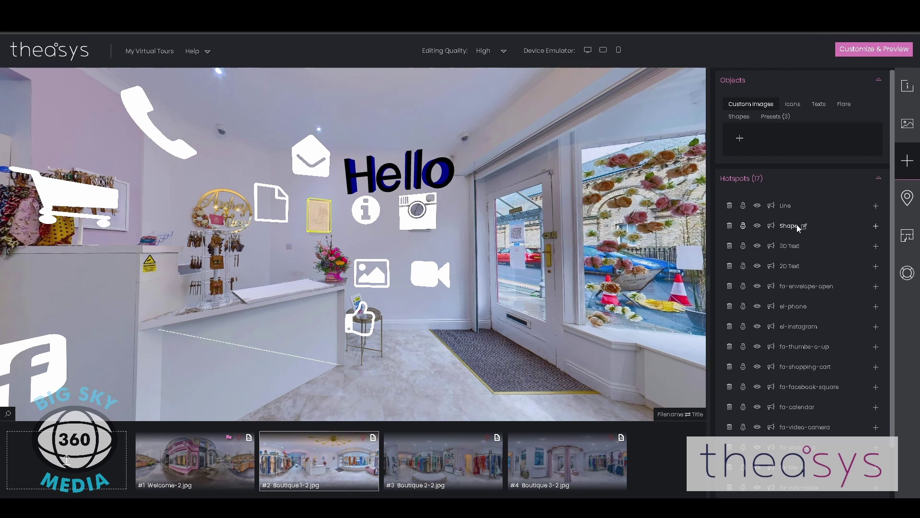
- Rename the Shape hotspot to 'Photo on Wall'
click(805, 226)
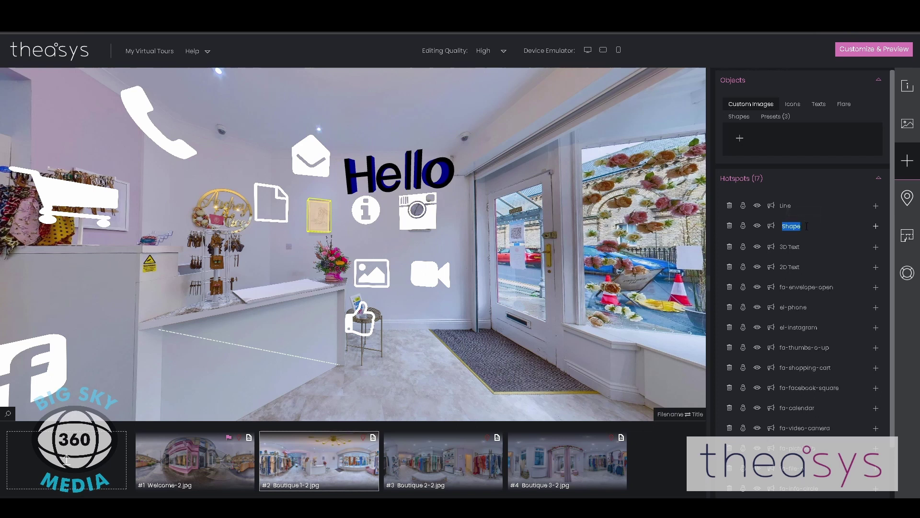
key(BackSpace)
text(Photo on Wall)
click(499, 404)
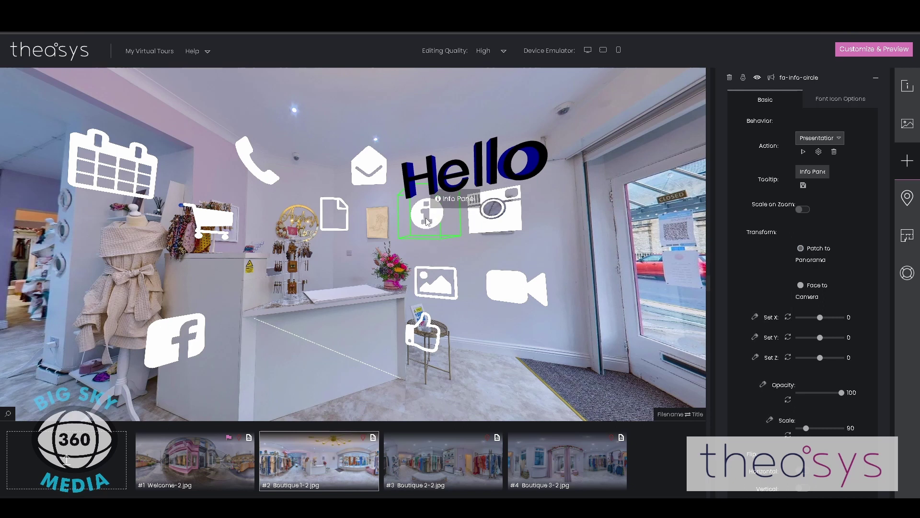
- Choose Presentation as the info icon hotspot's action
click(839, 139)
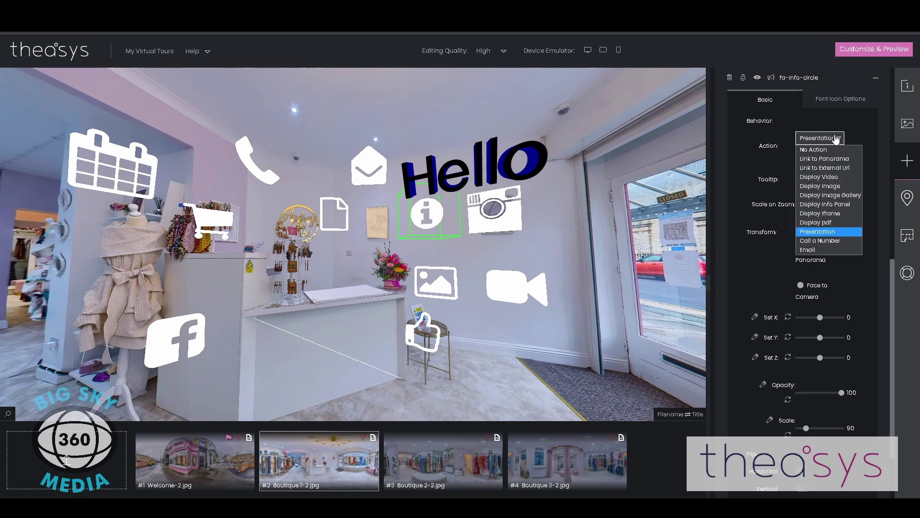
click(817, 231)
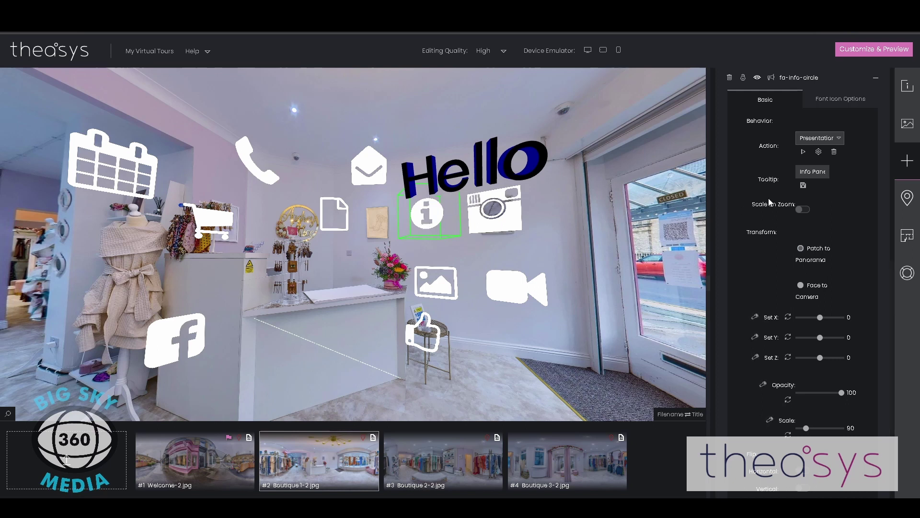
click(828, 138)
click(831, 232)
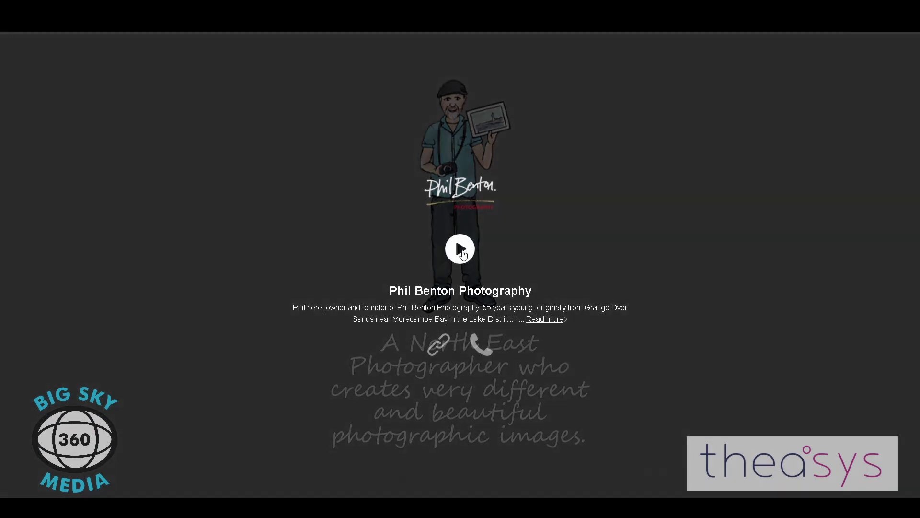
- Play the gallery example, open the castle photo pop-up and follow its prints button
click(461, 251)
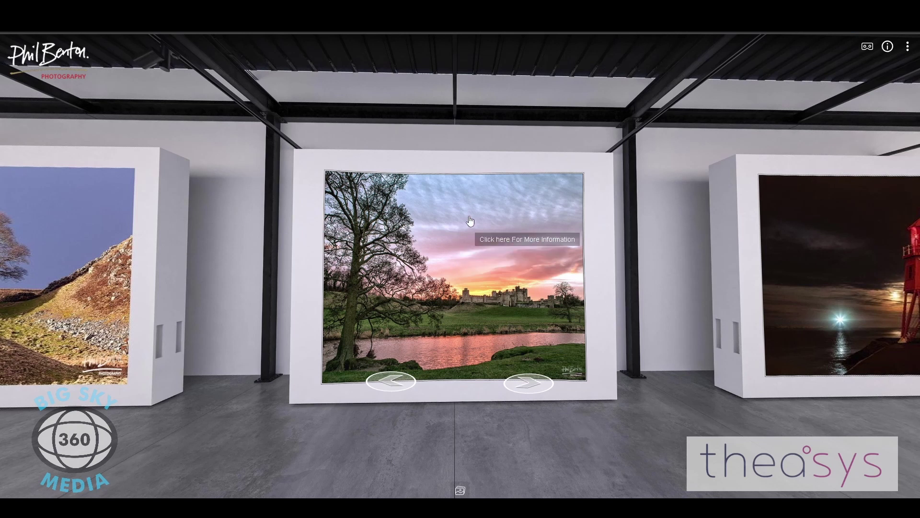
click(455, 276)
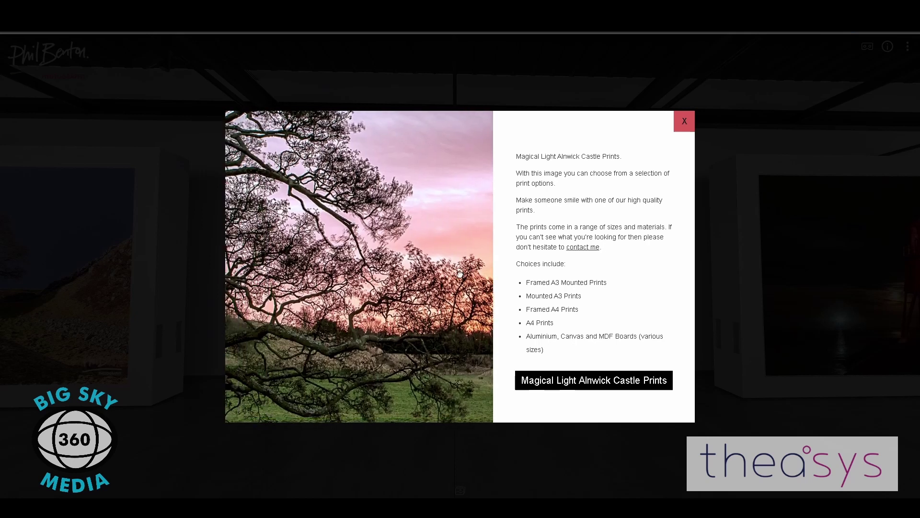
click(605, 381)
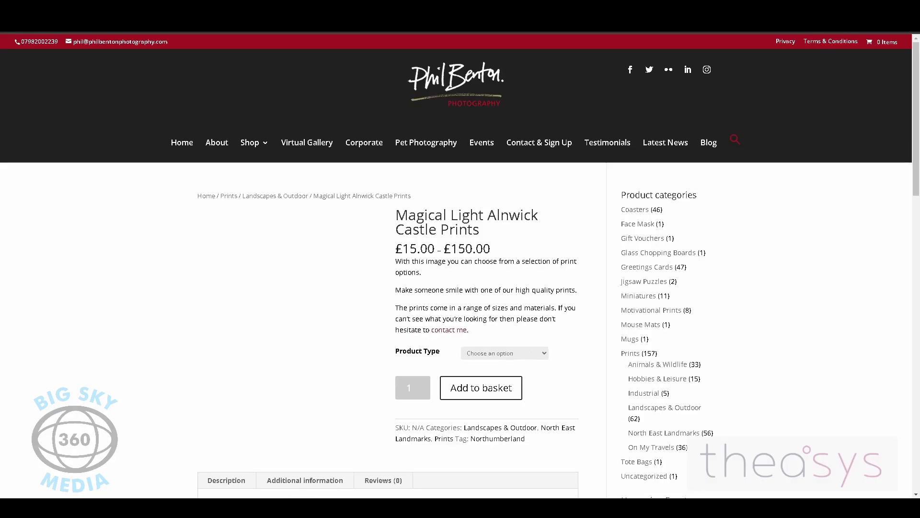
right_click(178, 27)
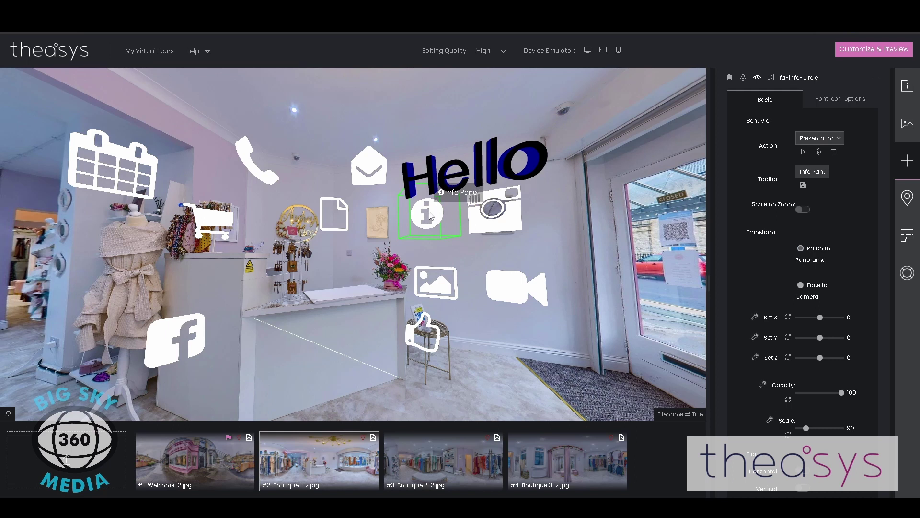
- Delete the Iframe, Video and Image slides from the info hotspot's presentation
click(819, 152)
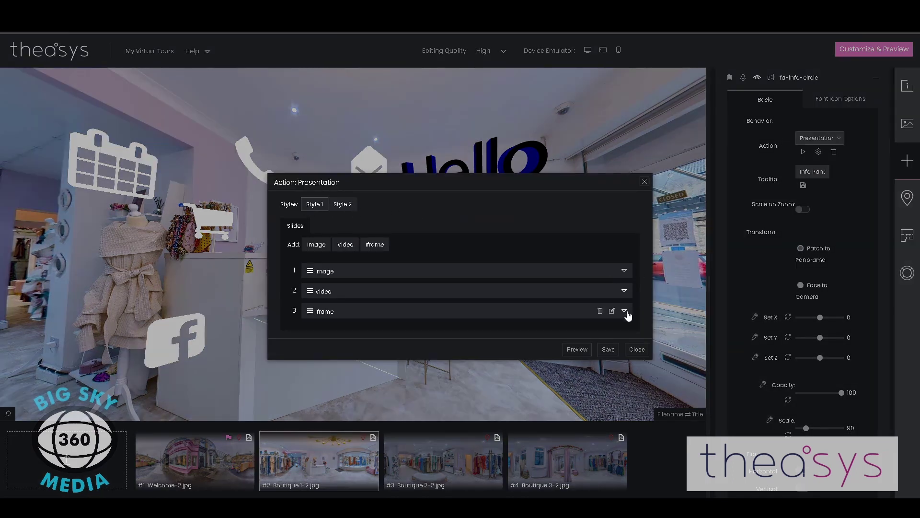
click(600, 311)
click(489, 292)
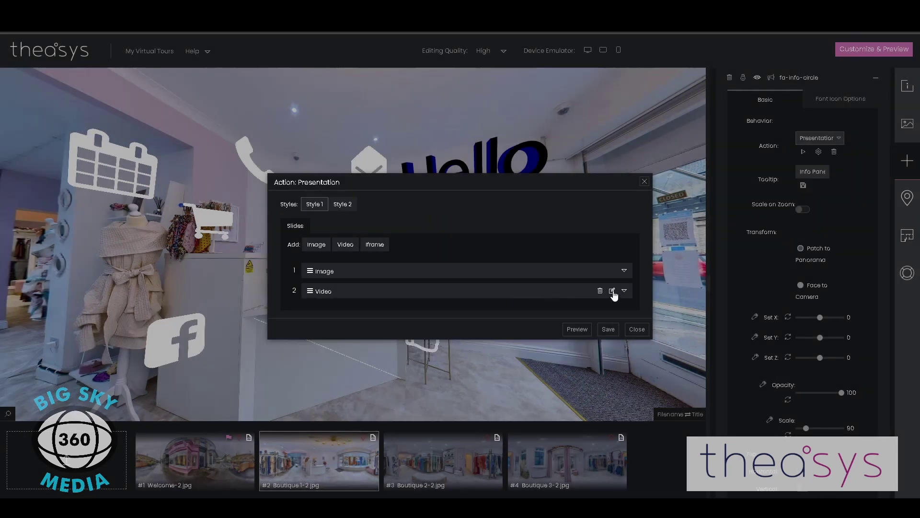
click(601, 290)
click(495, 291)
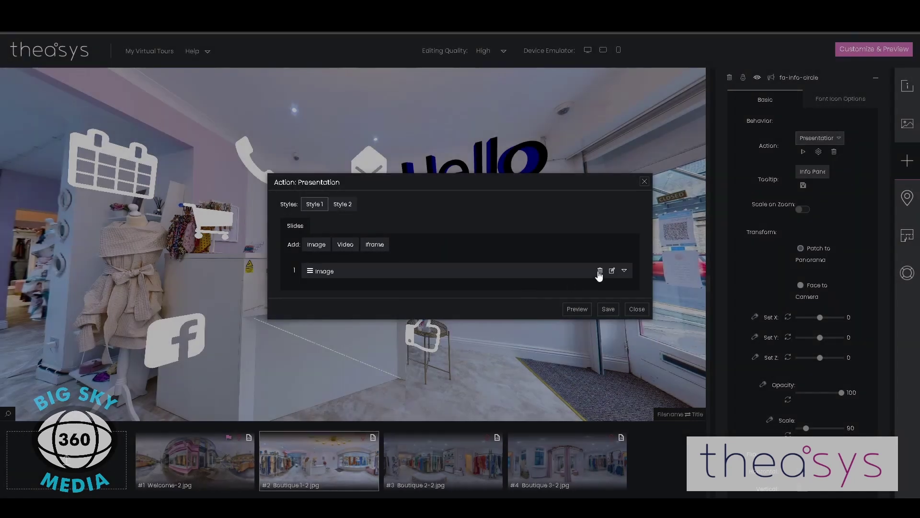
click(598, 271)
click(489, 292)
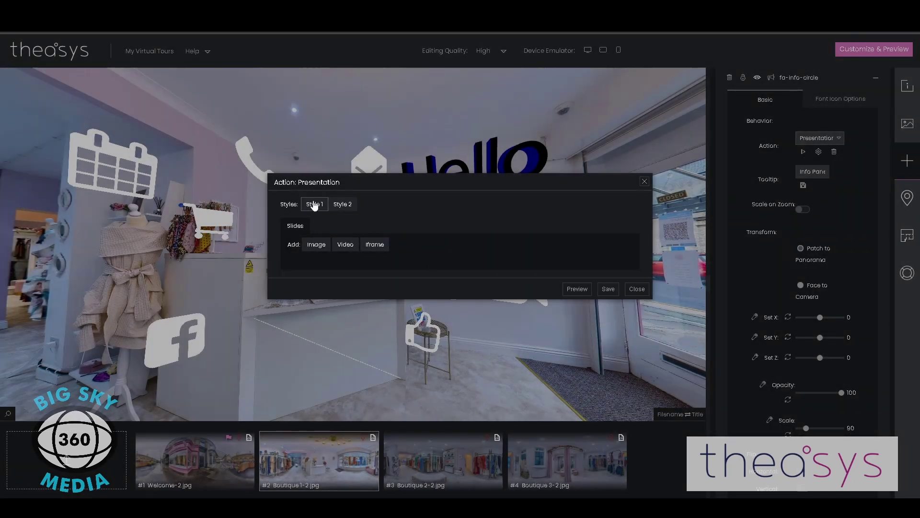
- Switch the presentation to Style 2 and add theasys-logo.jpg as an image slide
click(343, 205)
click(315, 245)
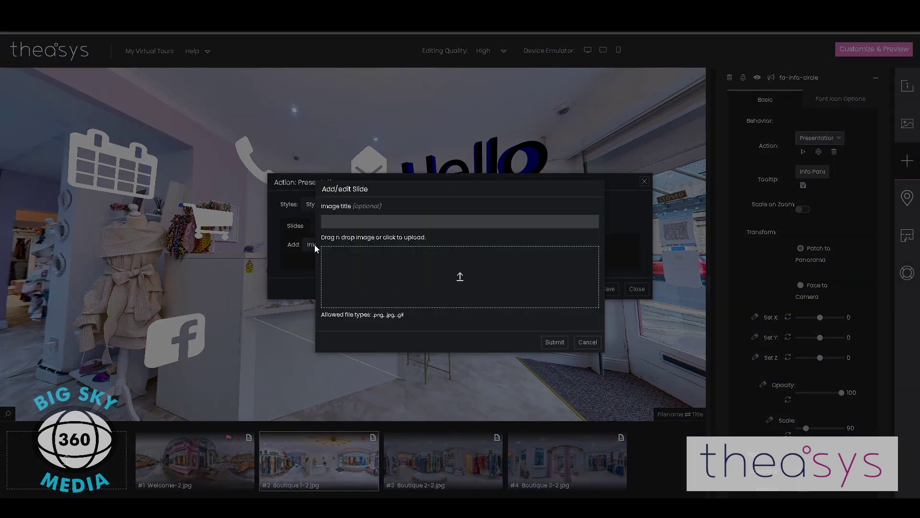
click(483, 281)
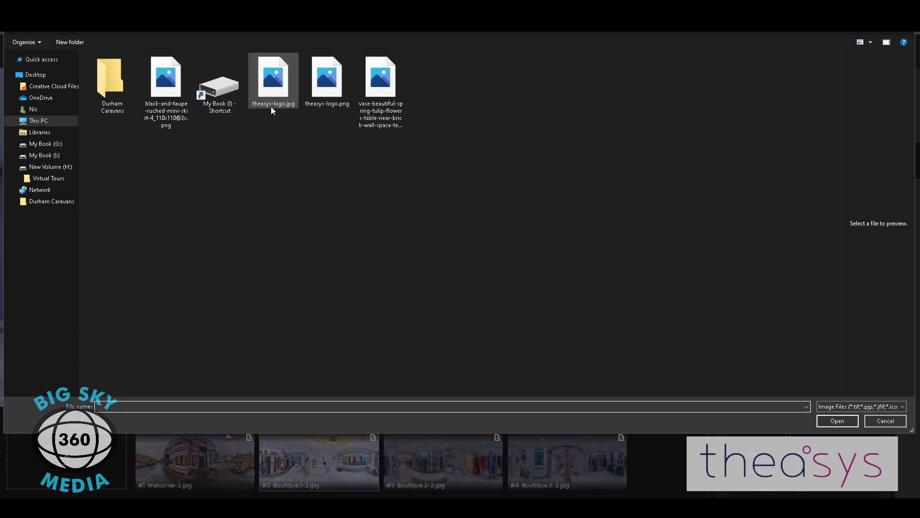
double_click(277, 82)
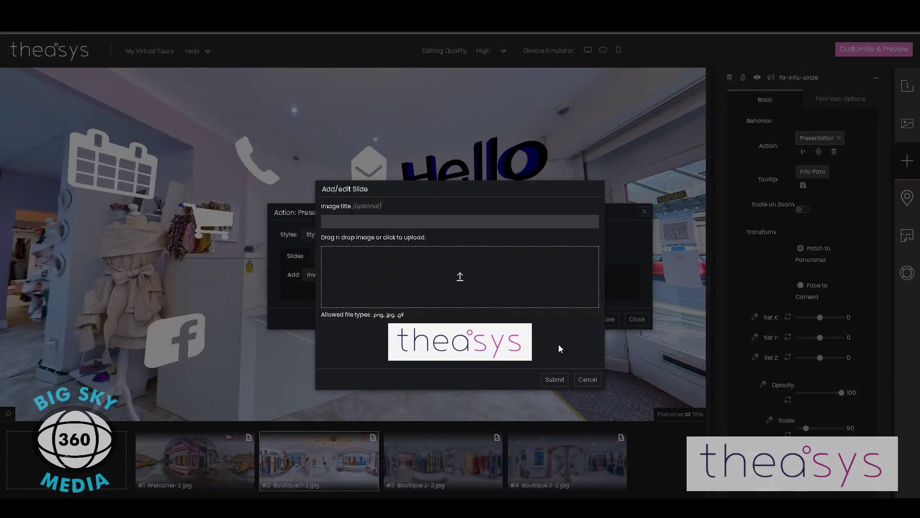
click(555, 379)
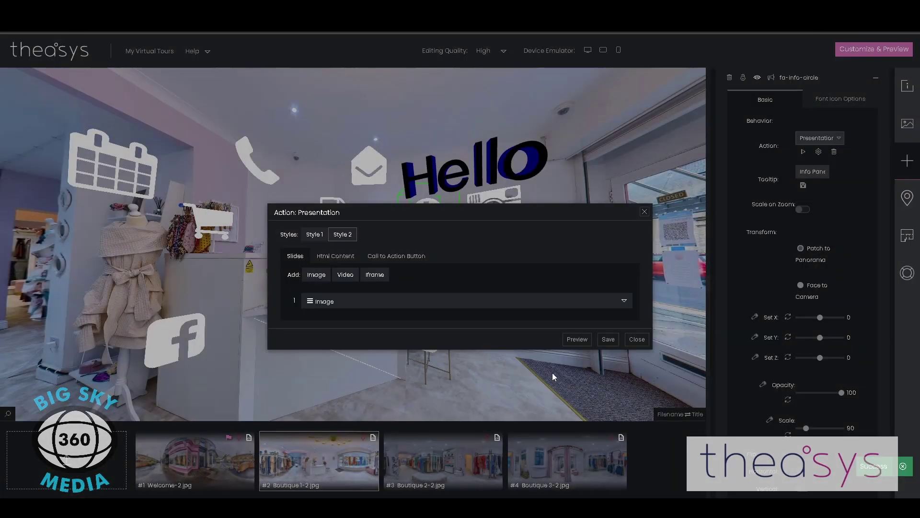
- Copy the product title, price and description from the shop page into the HTML content
click(343, 258)
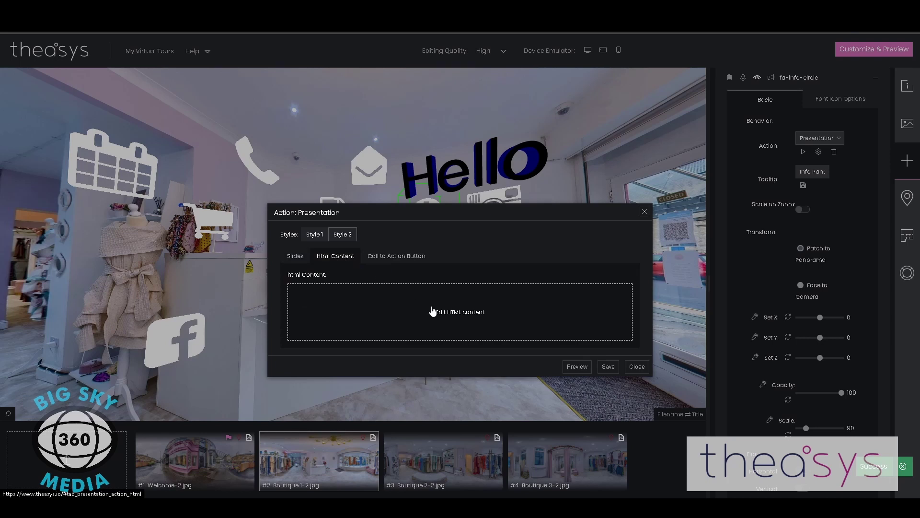
right_click(430, 308)
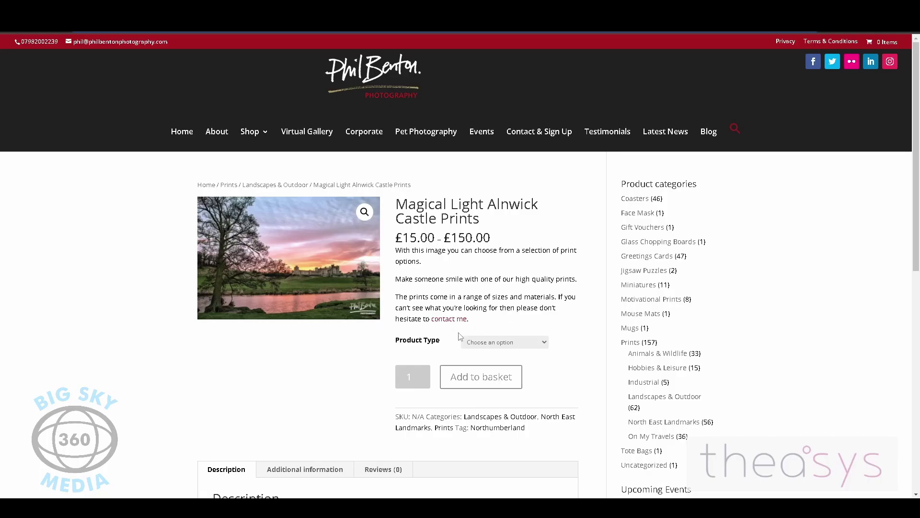
drag(475, 319, 387, 225)
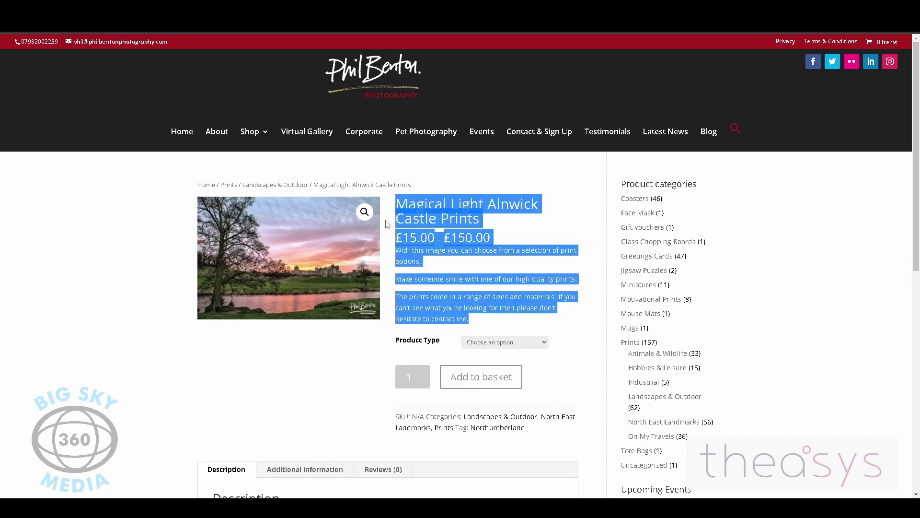
right_click(415, 204)
click(434, 210)
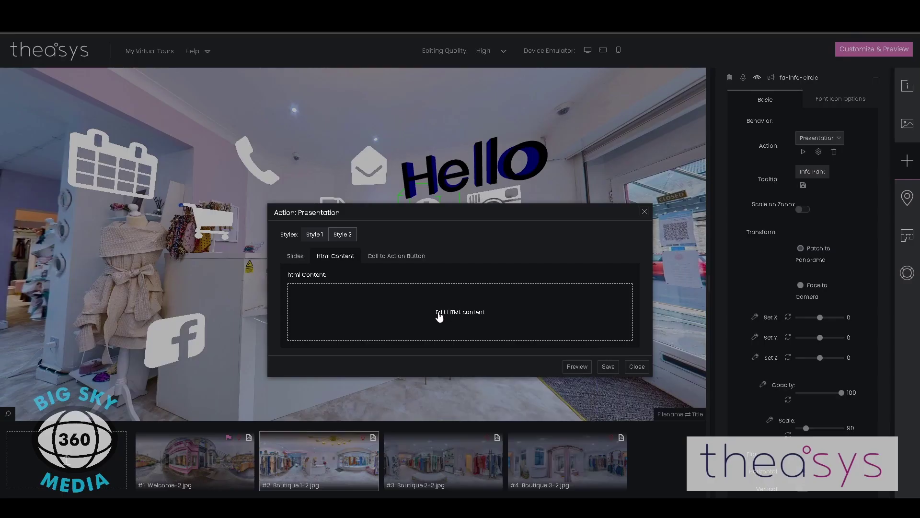
click(437, 312)
right_click(180, 161)
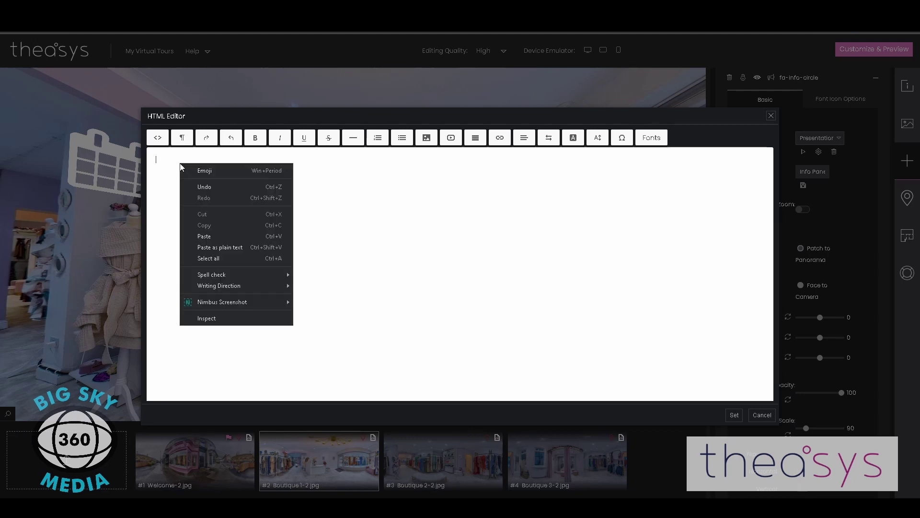
click(227, 236)
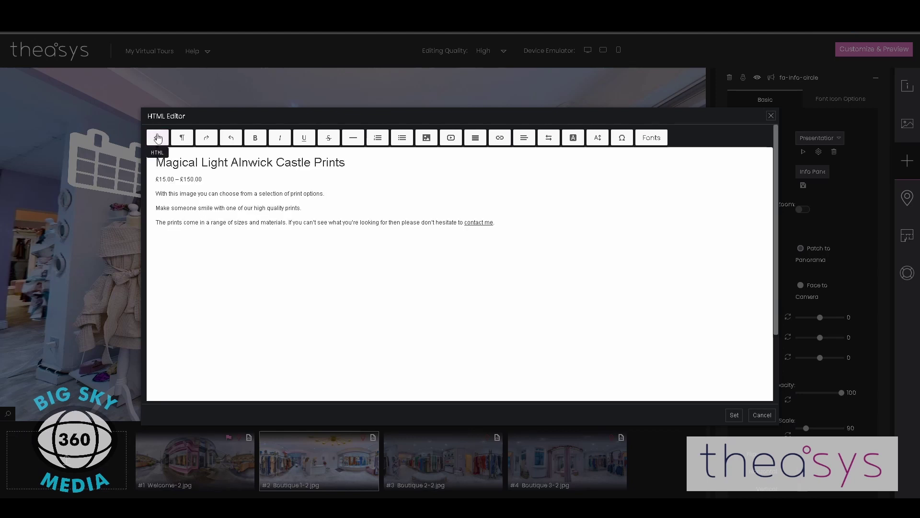
click(735, 415)
- Copy the product page's web address for the call-to-action button
click(389, 257)
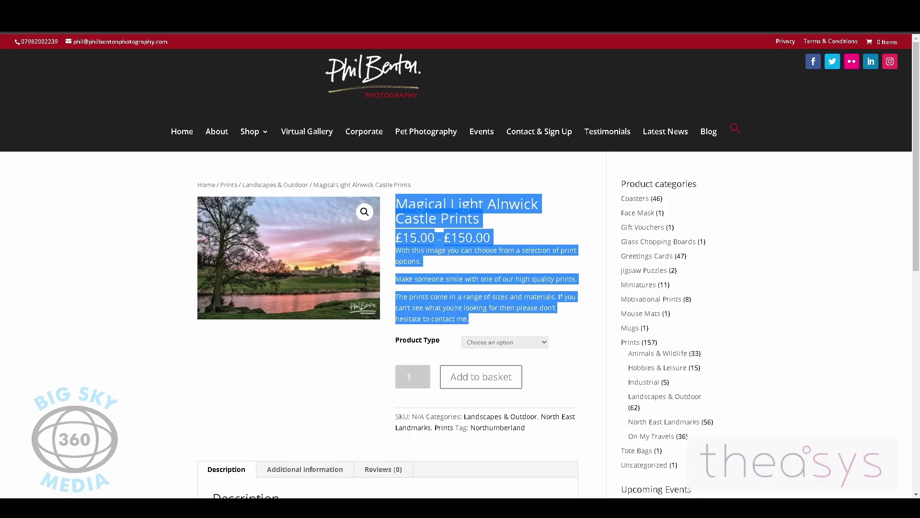
right_click(173, 26)
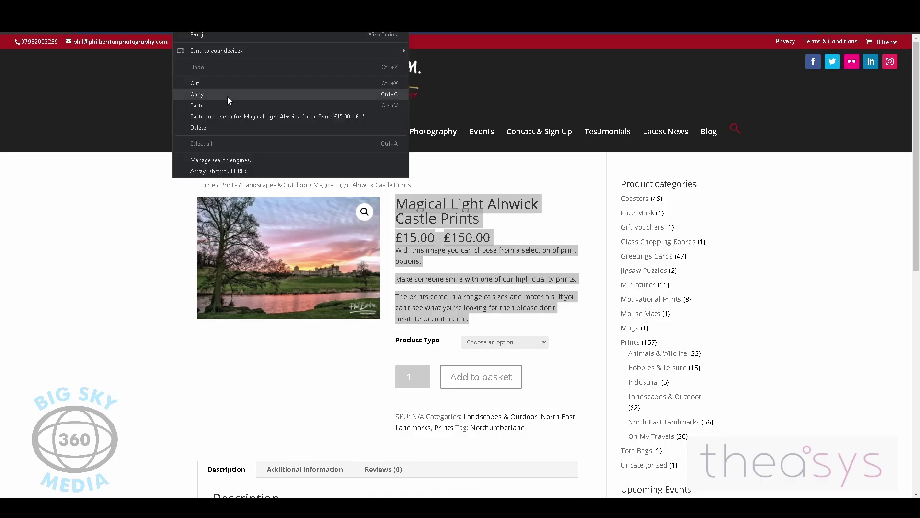
click(226, 96)
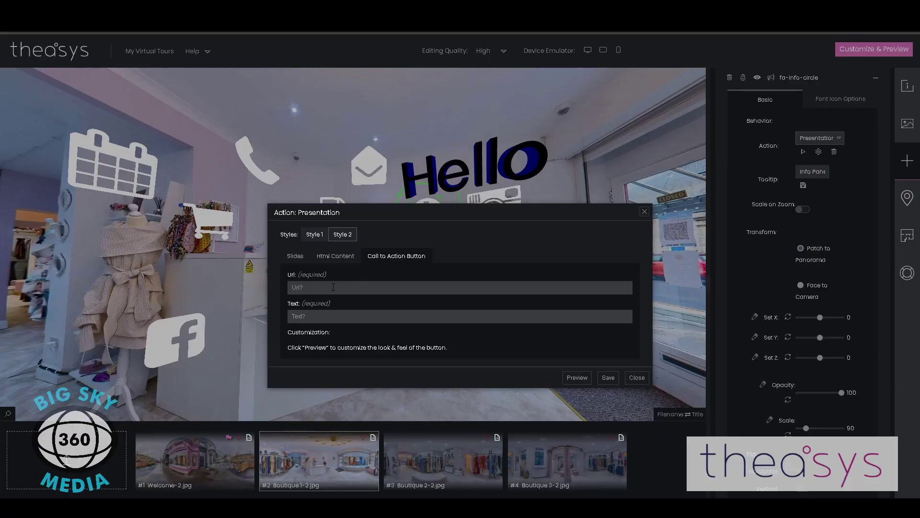
- Paste the product page address into the call-to-action Url field
right_click(333, 286)
click(379, 356)
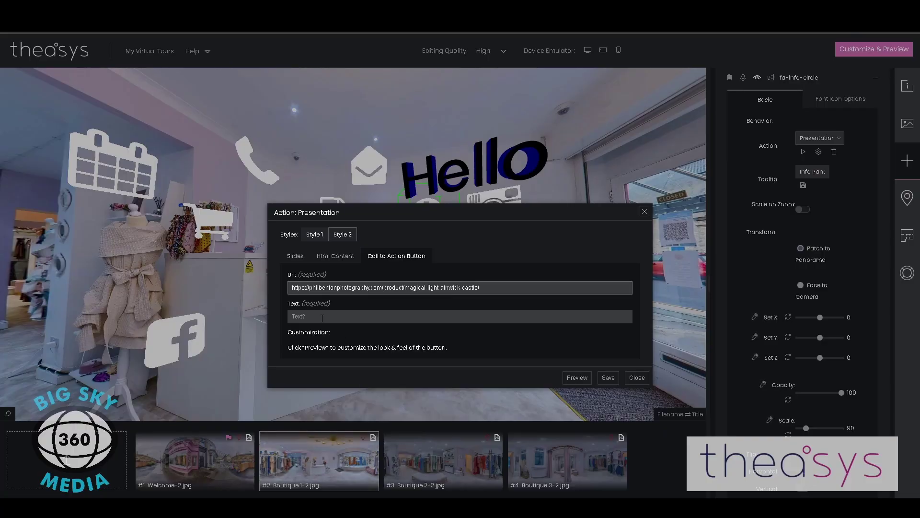
click(322, 318)
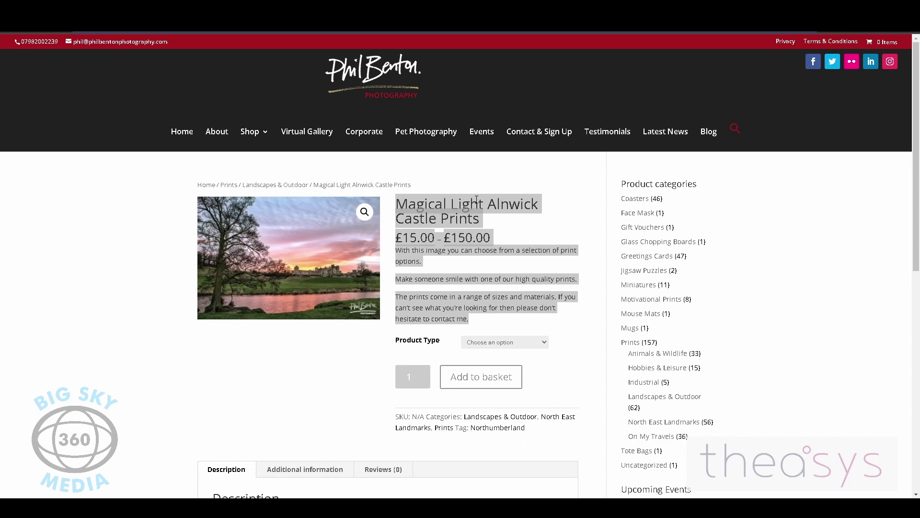
- Copy the title 'Magical Light Alnwick Castle Prints' into the button Text field and save
click(511, 229)
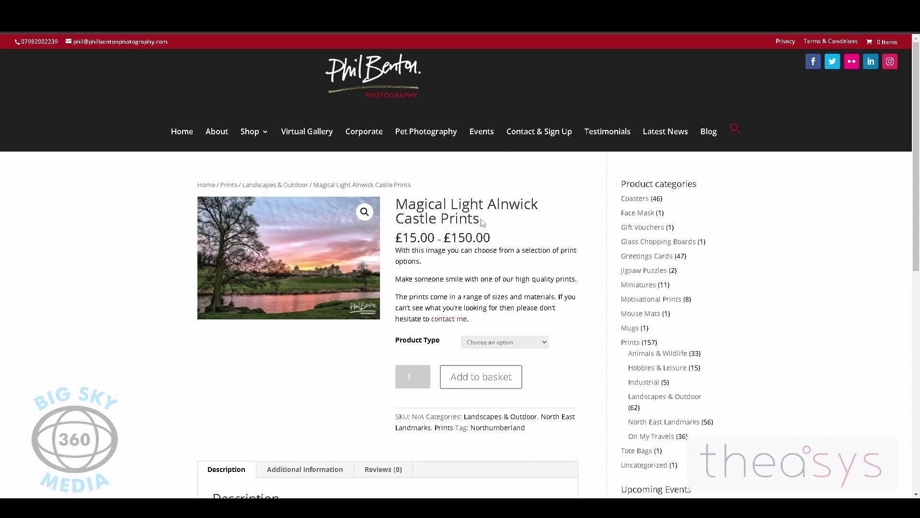
drag(481, 221, 395, 206)
right_click(420, 203)
click(448, 215)
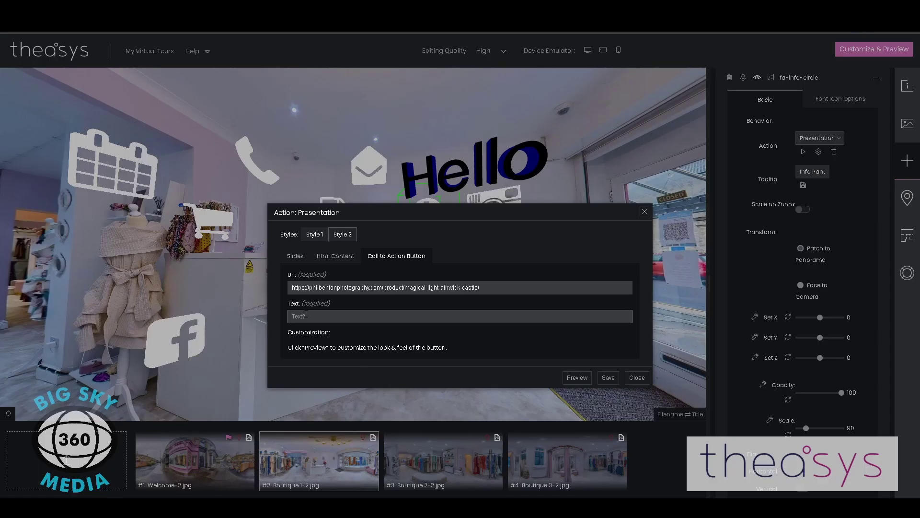
right_click(306, 315)
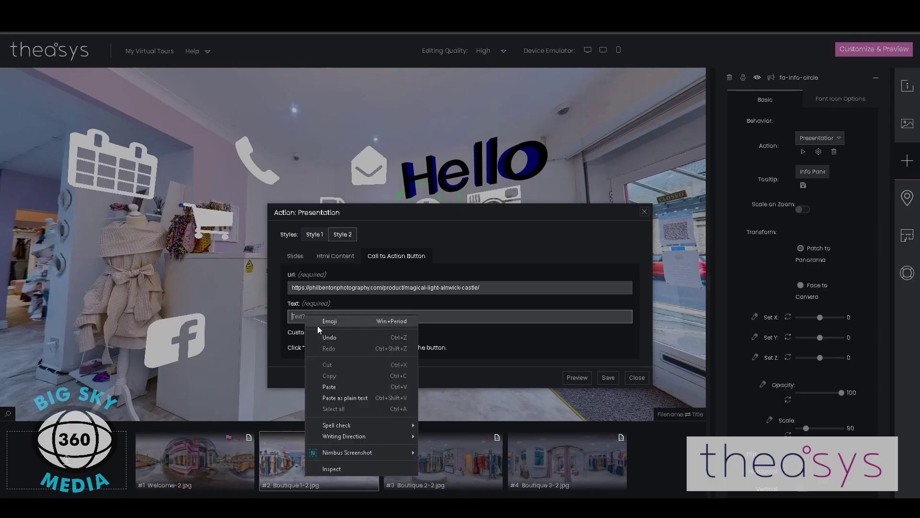
click(355, 384)
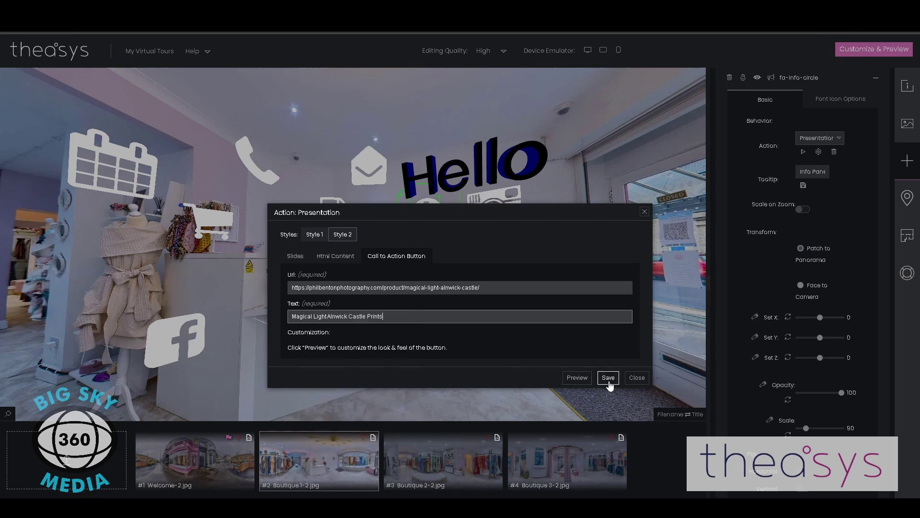
click(608, 378)
- Preview the pop-up and set the call-to-action button background to mid-grey #918d8d
click(577, 378)
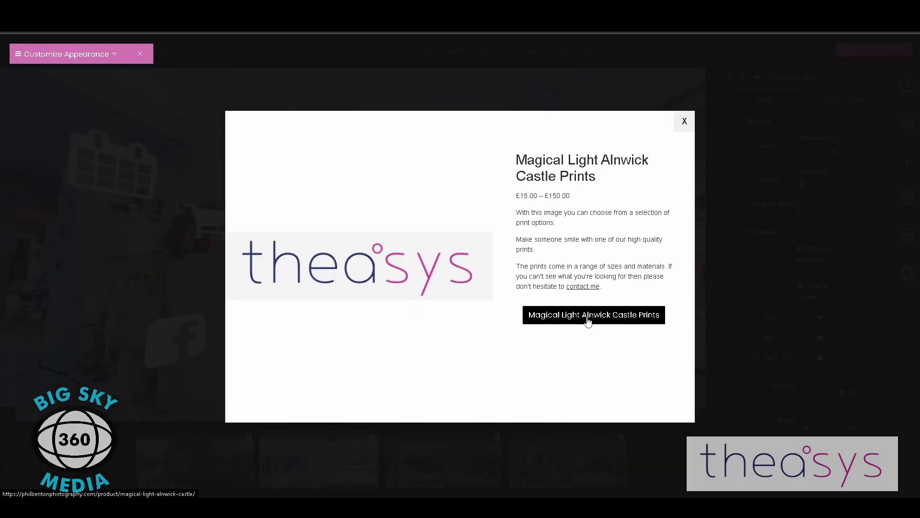
click(115, 55)
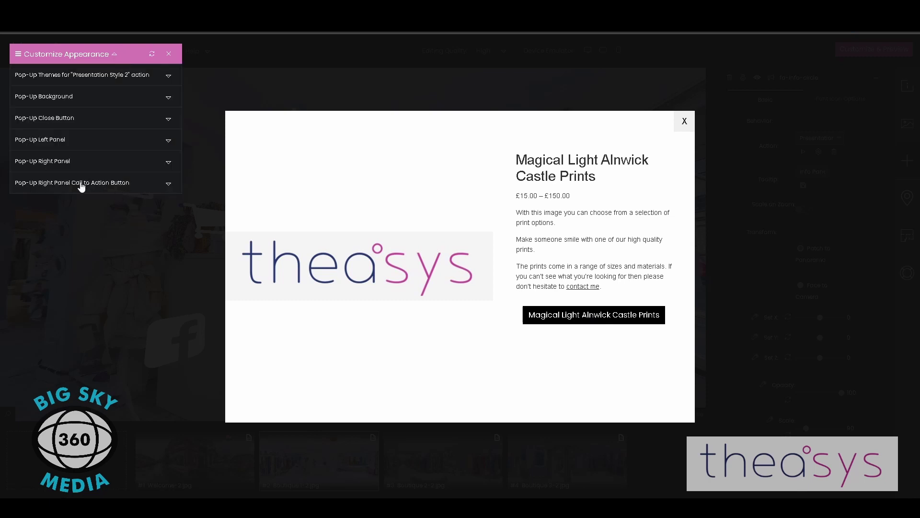
click(167, 187)
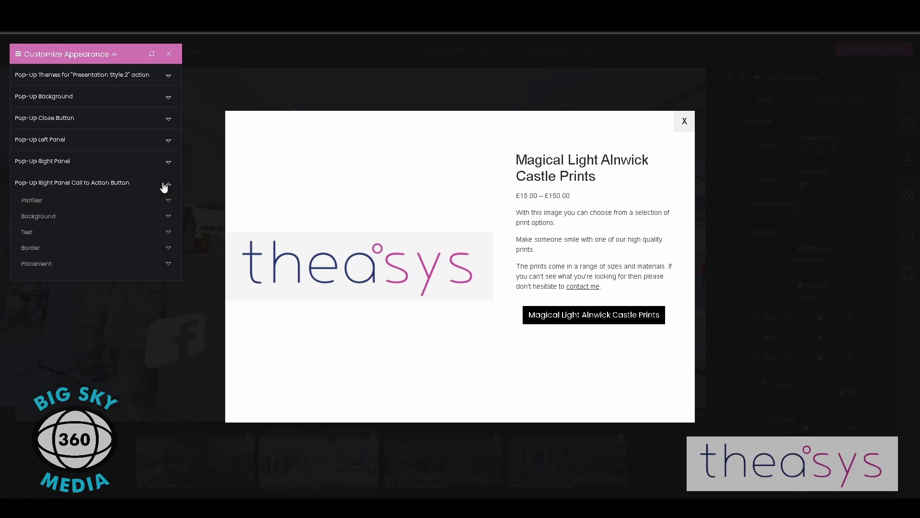
click(72, 216)
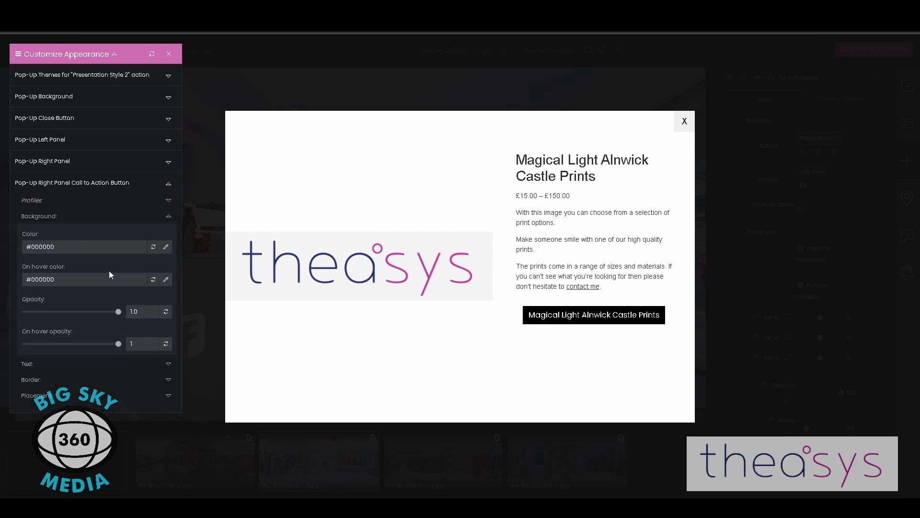
click(165, 247)
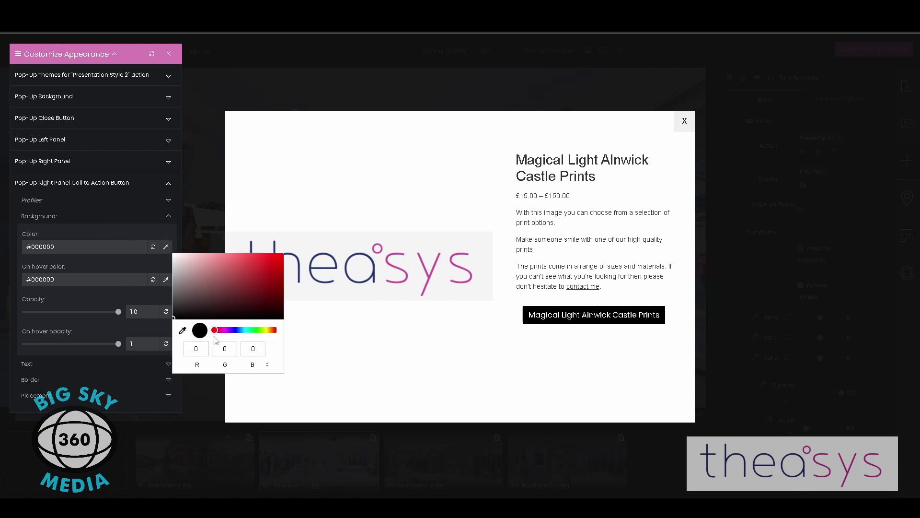
click(177, 272)
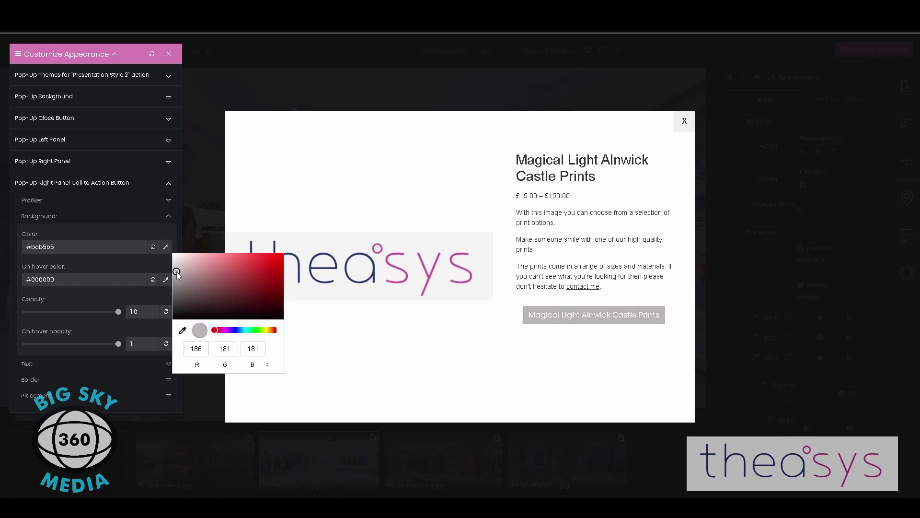
click(177, 283)
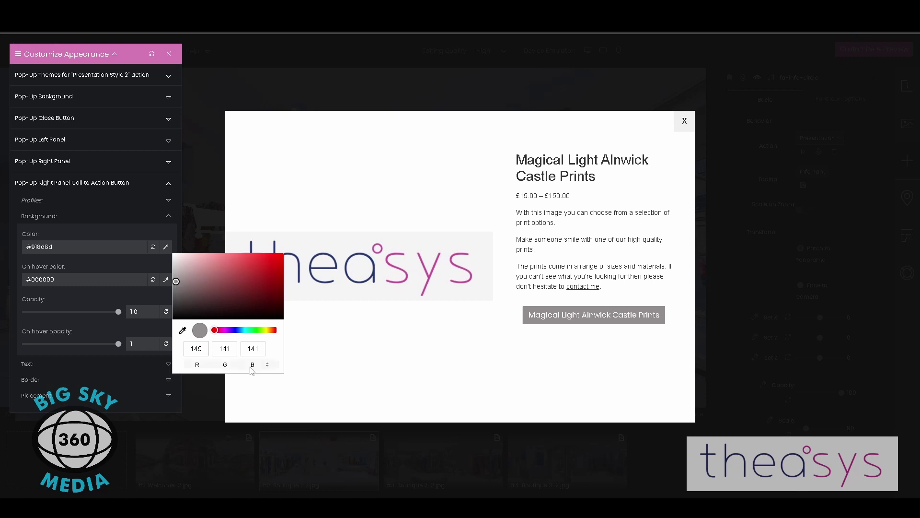
- Set the call-to-action button's placement width to 63, then close the castle-print pop-up
click(45, 216)
click(47, 264)
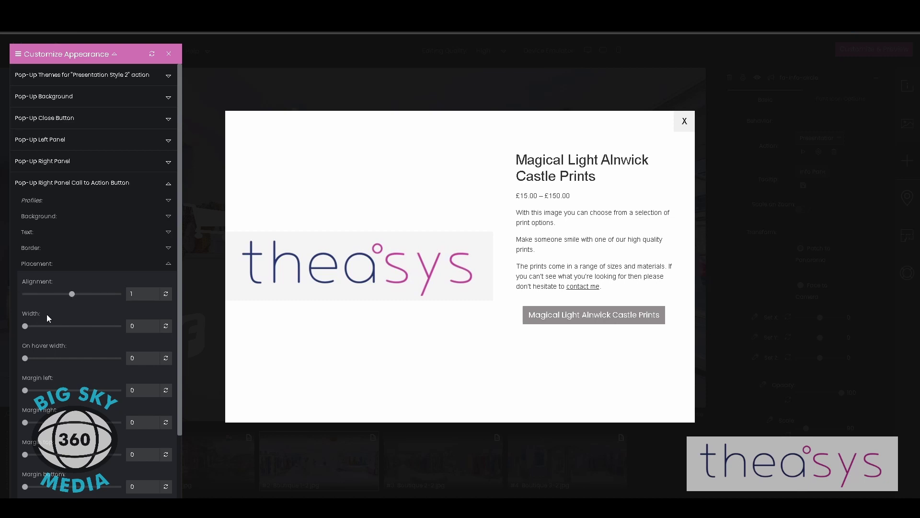
drag(27, 325, 84, 327)
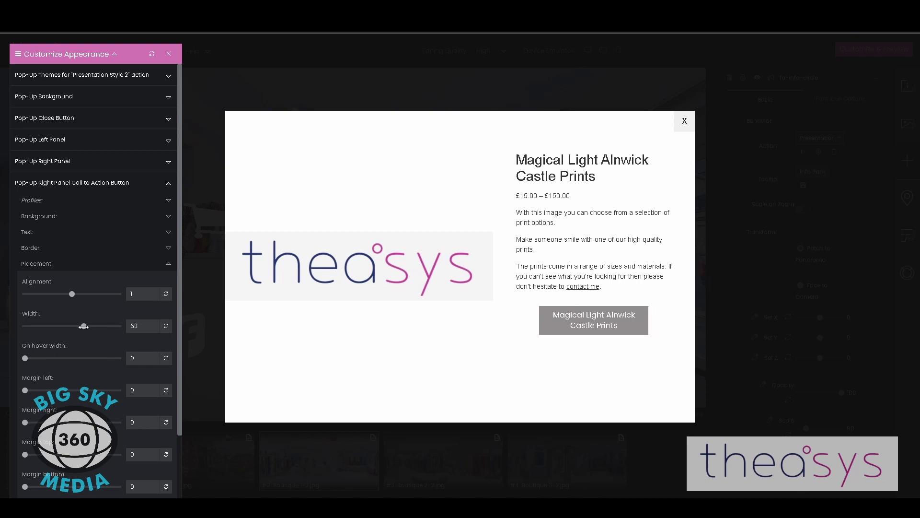
scroll(84, 326, down, 4)
click(168, 129)
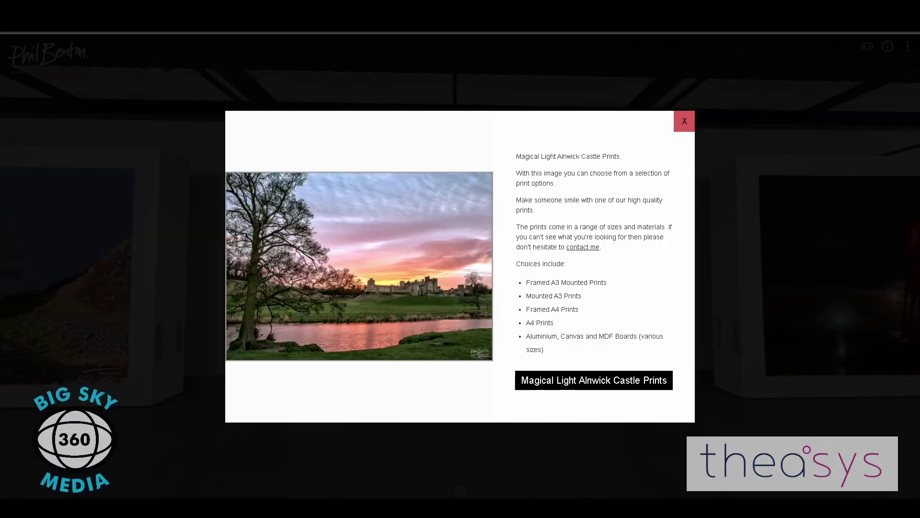
click(684, 121)
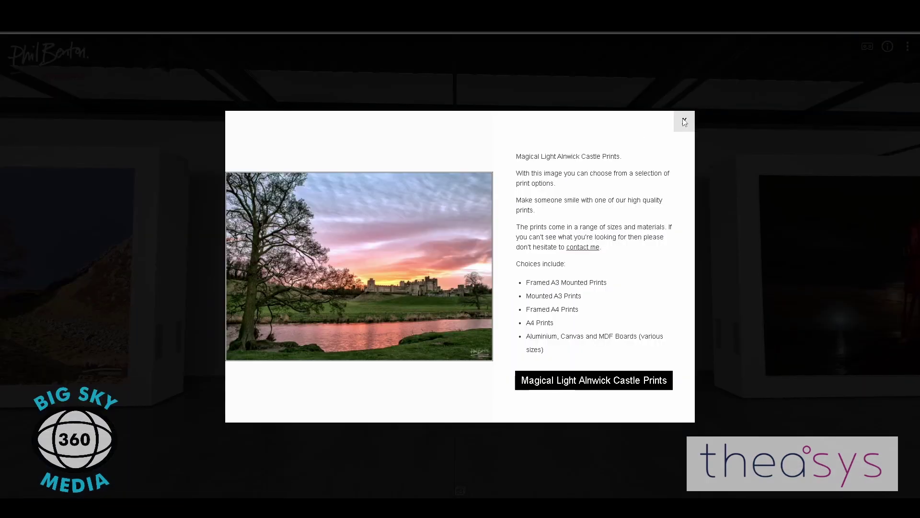